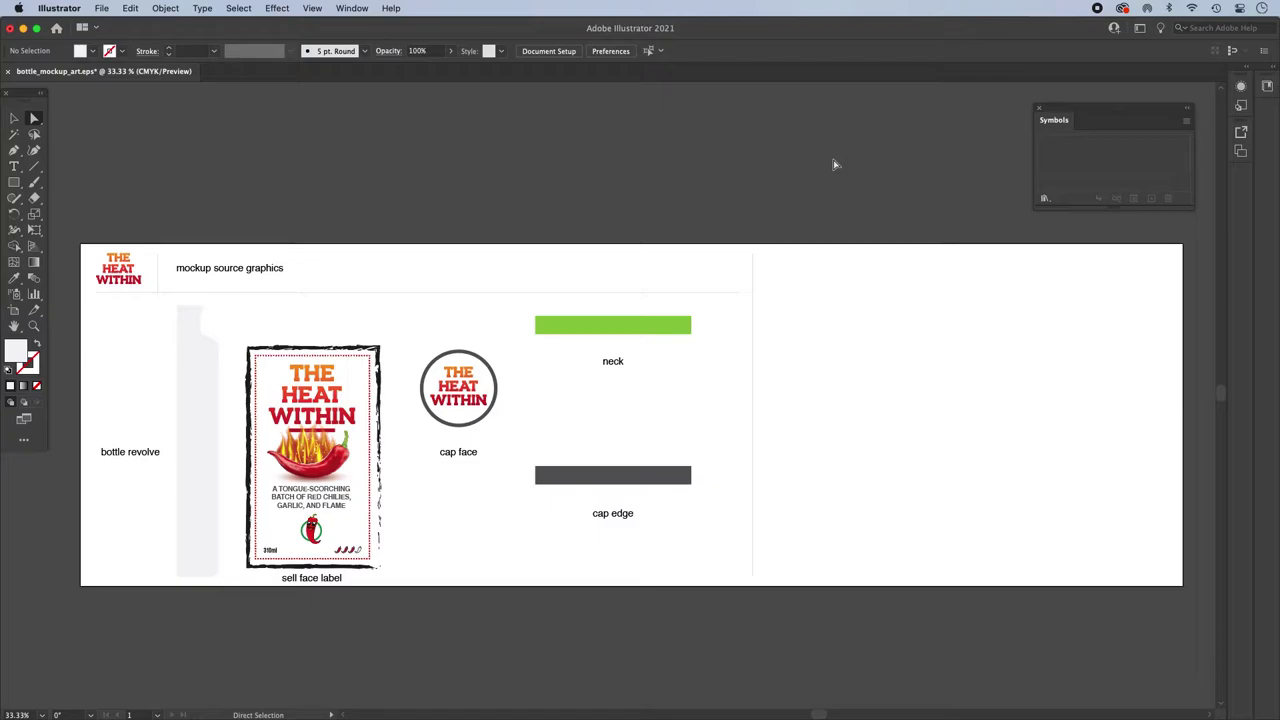
Step: Pan the artboard and select the sell face label artwork group
key("space")
left_click_drag(240, 306, 332, 237)
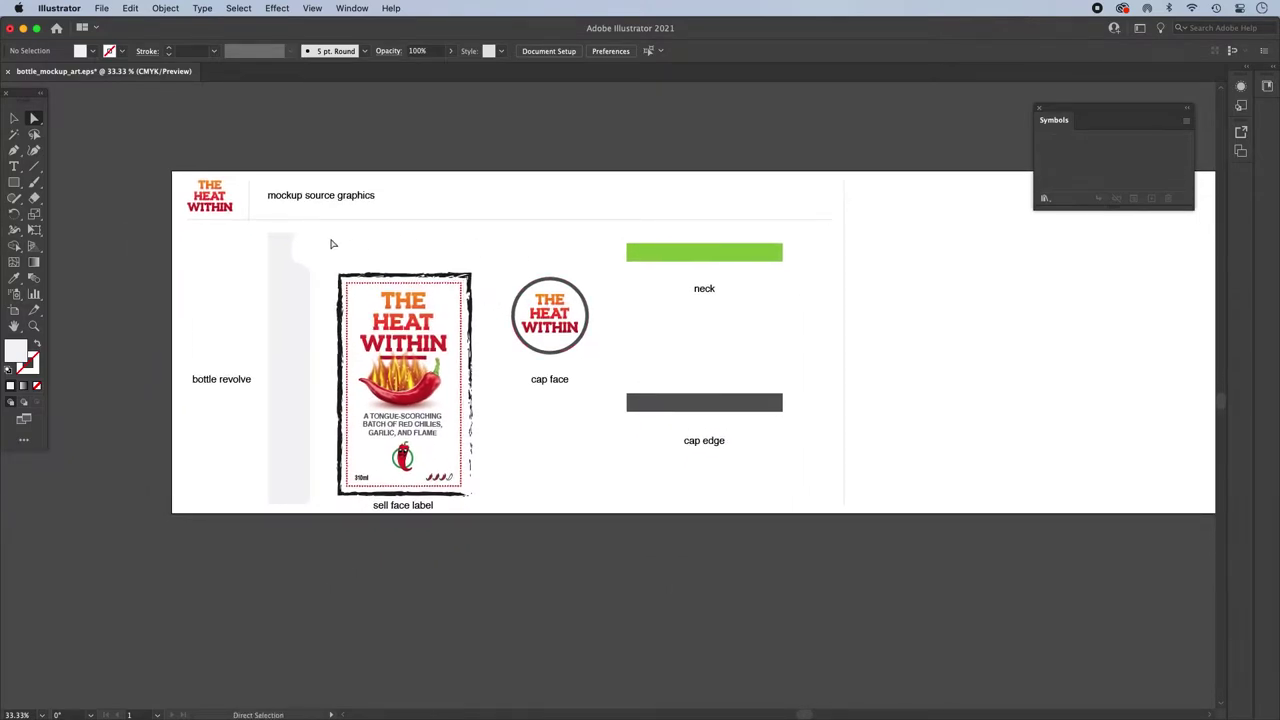
left_click(14, 118)
left_click(400, 318)
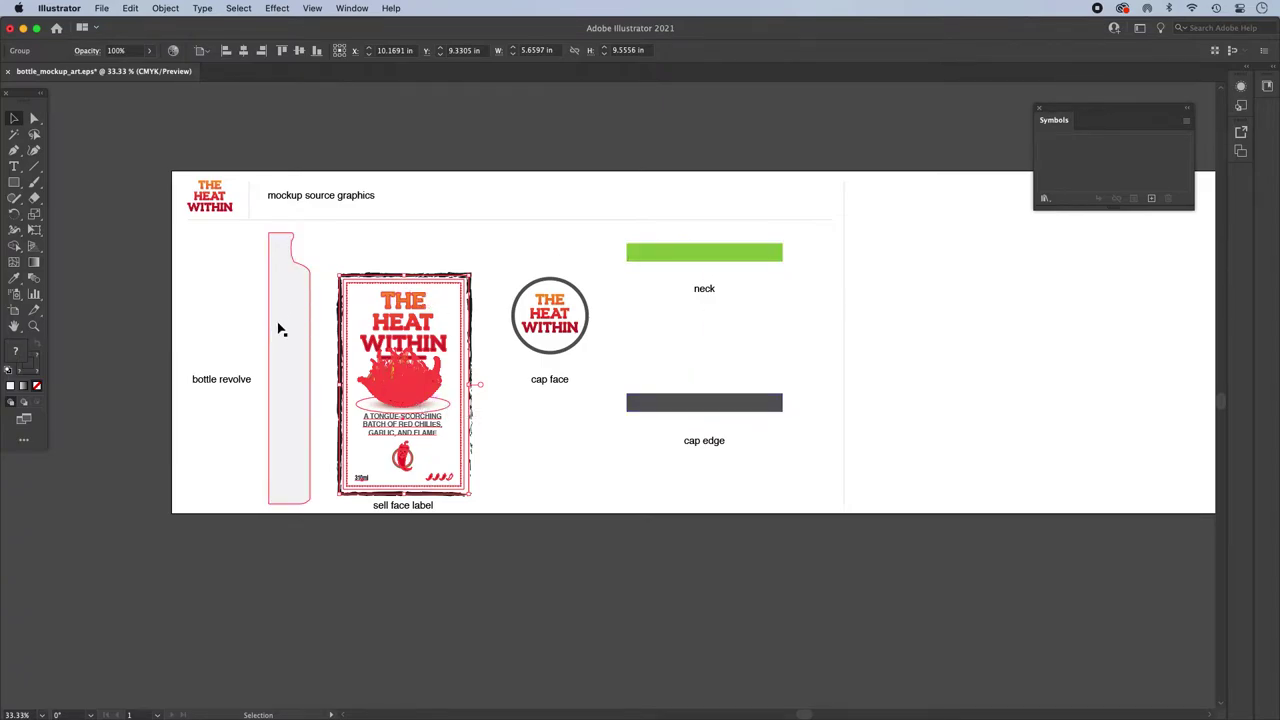
Step: Zoom in on the bottle and label, then select the bottle revolve half-profile
key("z")
left_click_drag(251, 300, 395, 376)
scroll(395, 376, "left", 6)
scroll(395, 376, "down", 2)
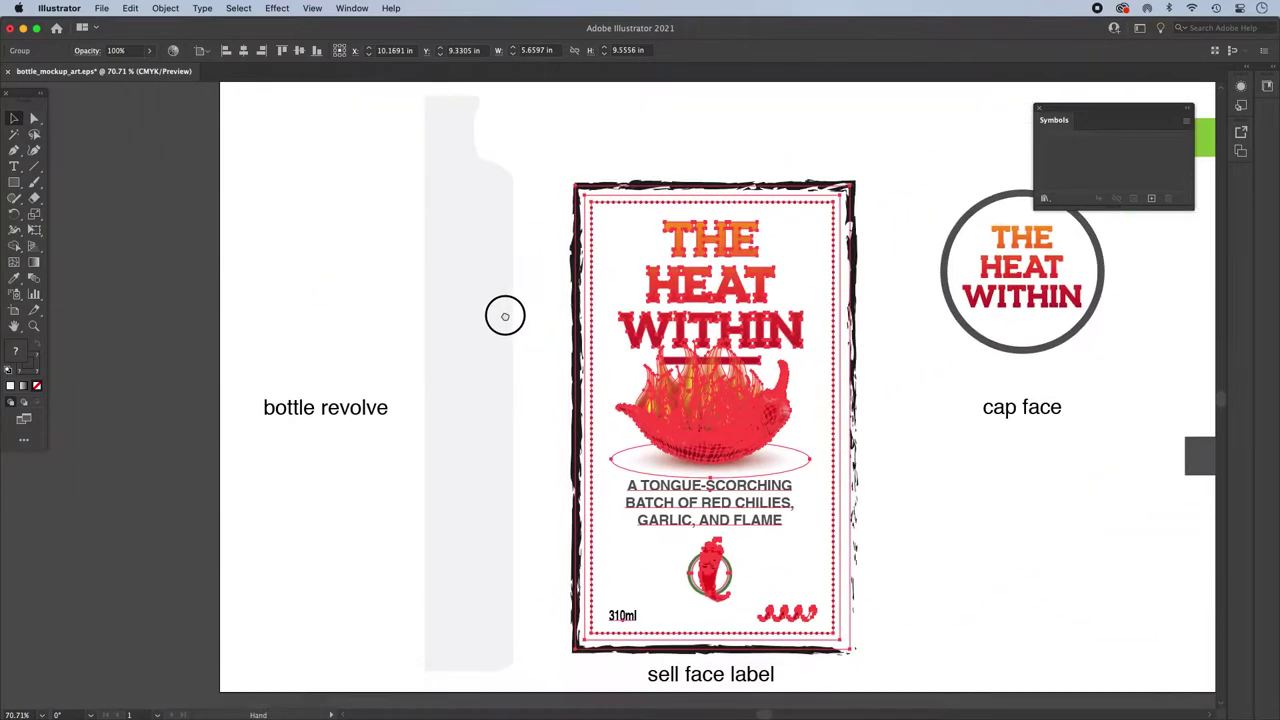
key("v")
left_click(533, 349)
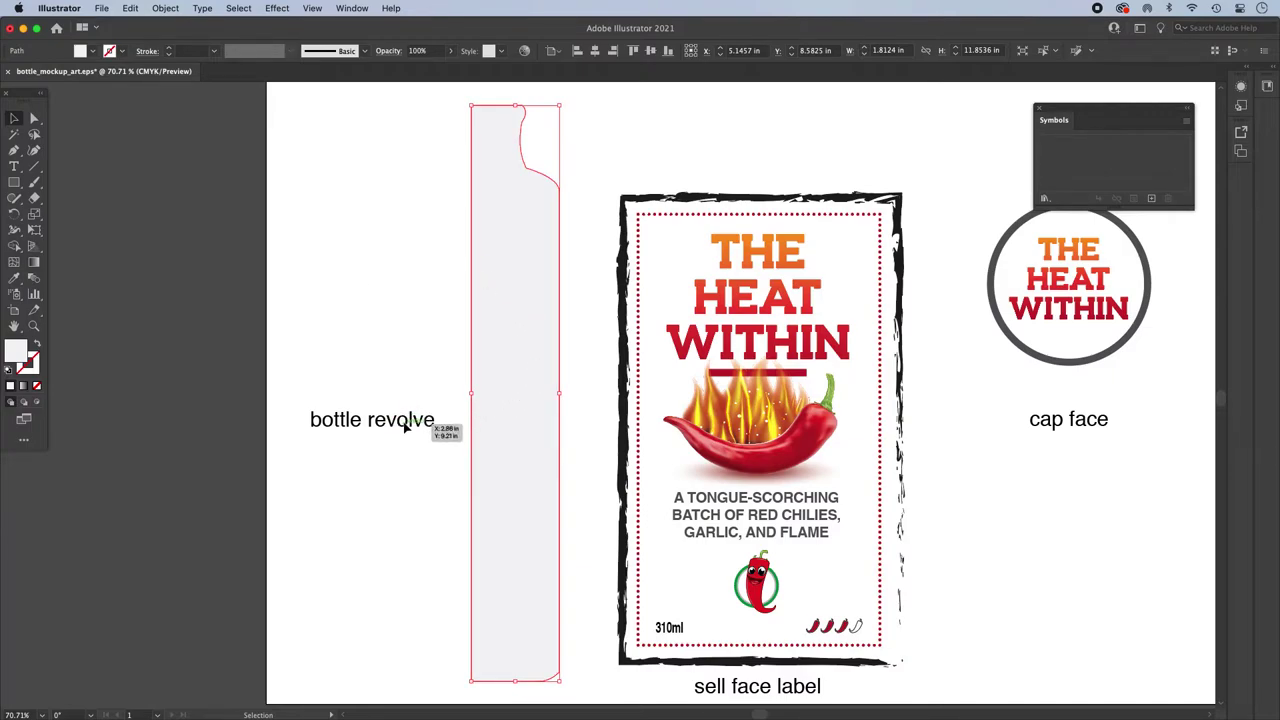
Step: Zoom out to show the neck and cap edge area and select the left bottle half
key("z")
key("super+minus")
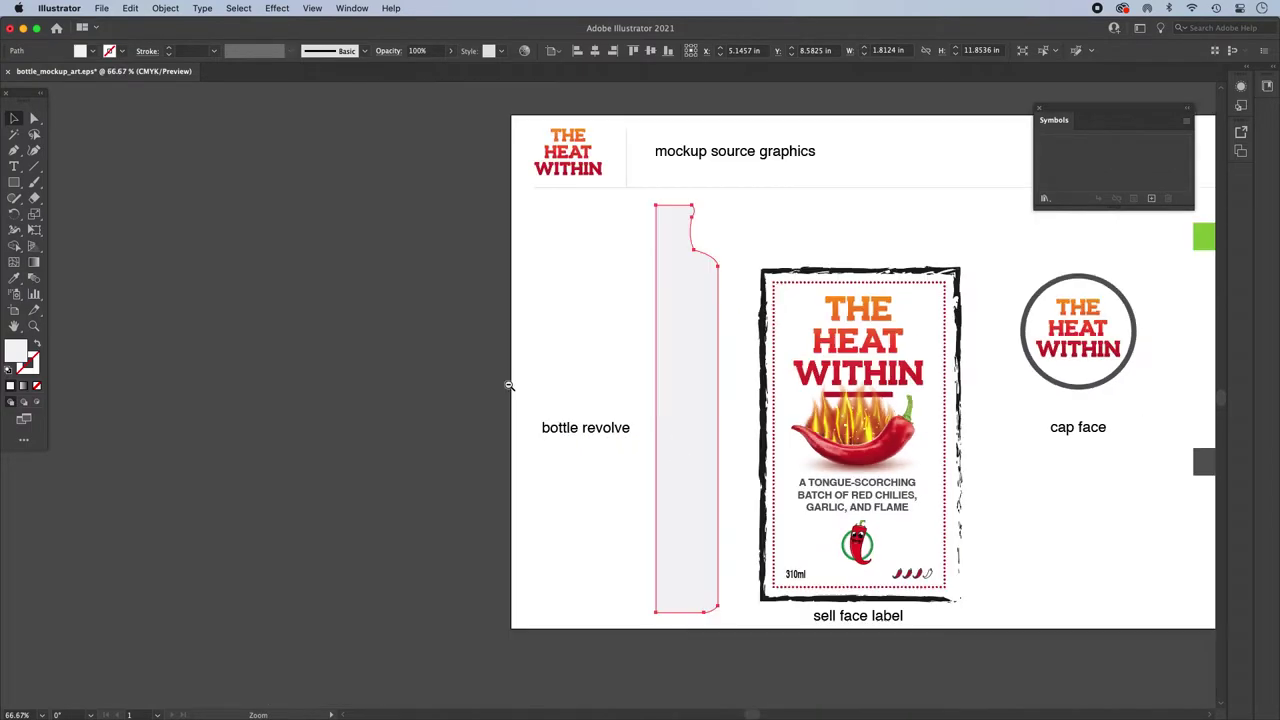
left_click_drag(508, 380, 584, 397)
left_click(578, 403)
left_click(675, 398, "shift")
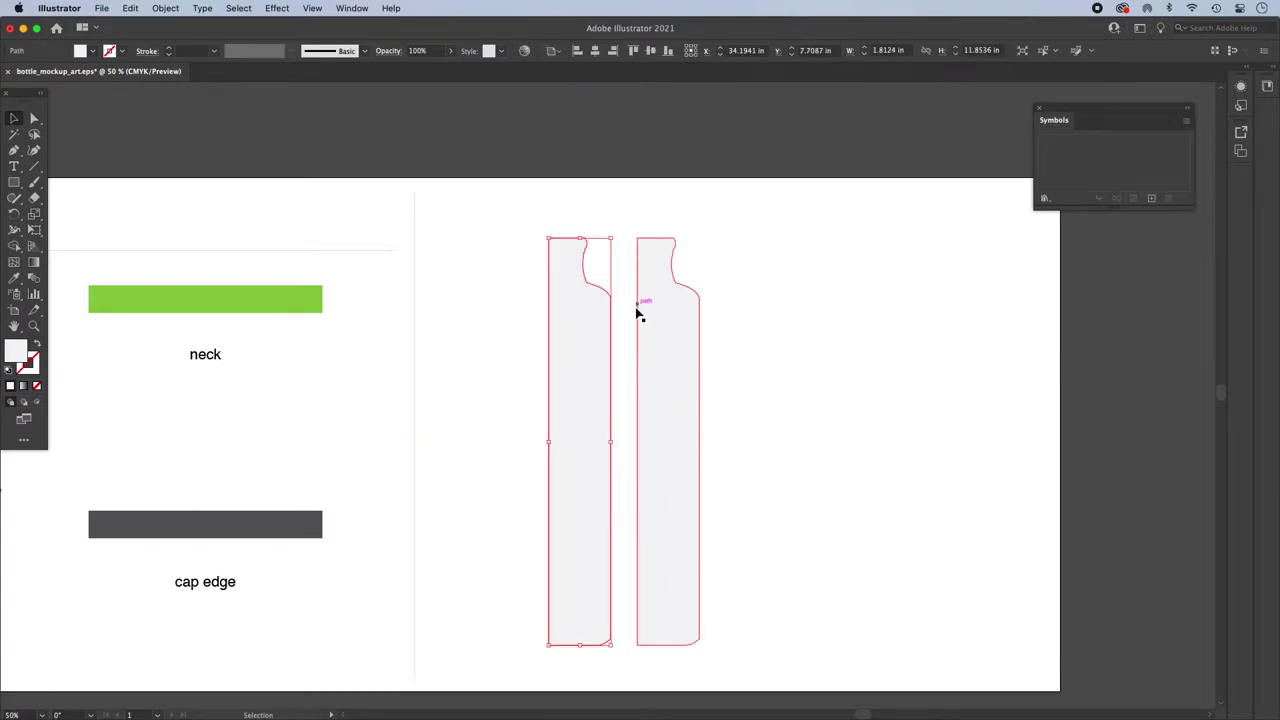
Step: Reflect the bottle half vertically via Object > Transform > Reflect and butt the halves together
left_click(166, 8)
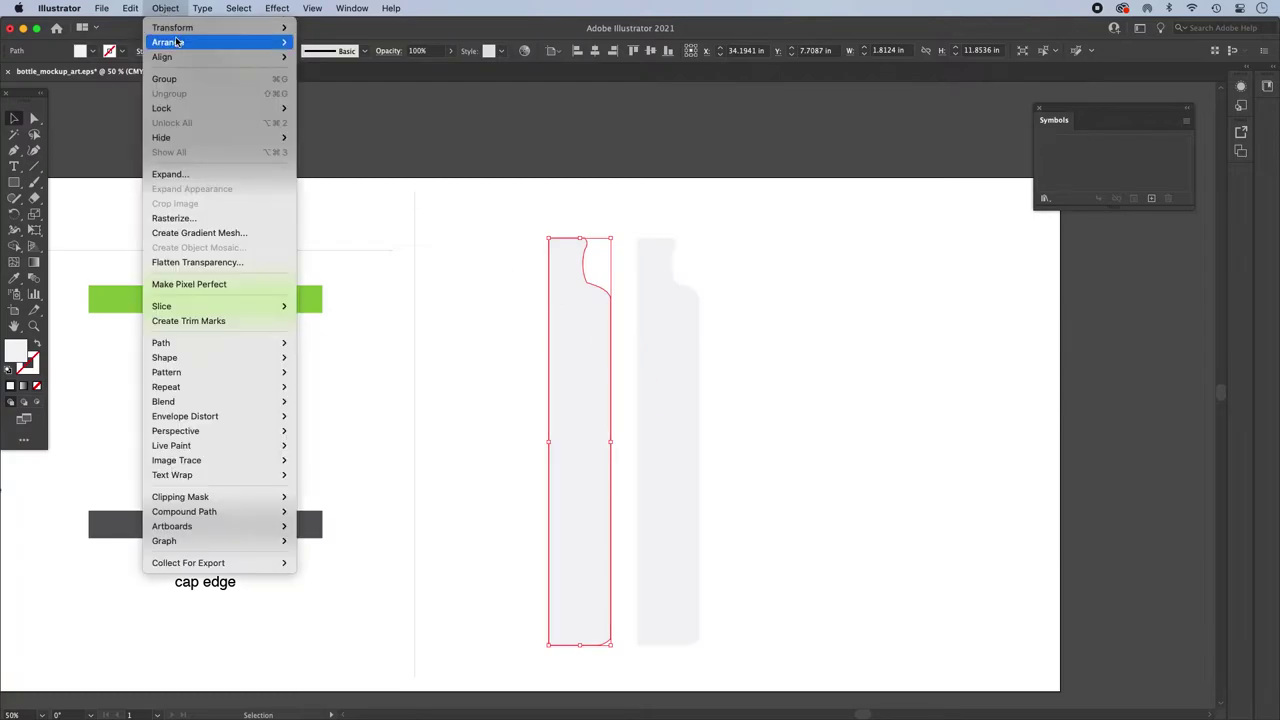
mouse_move(230, 27)
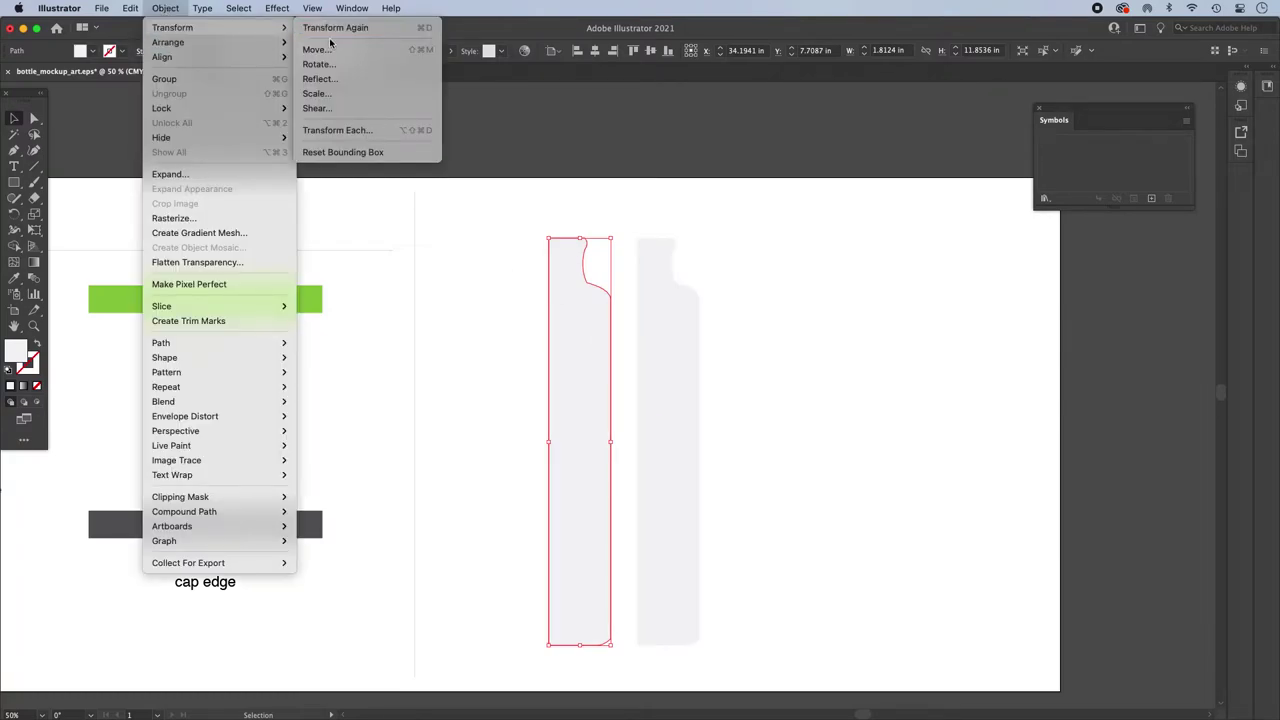
left_click(320, 79)
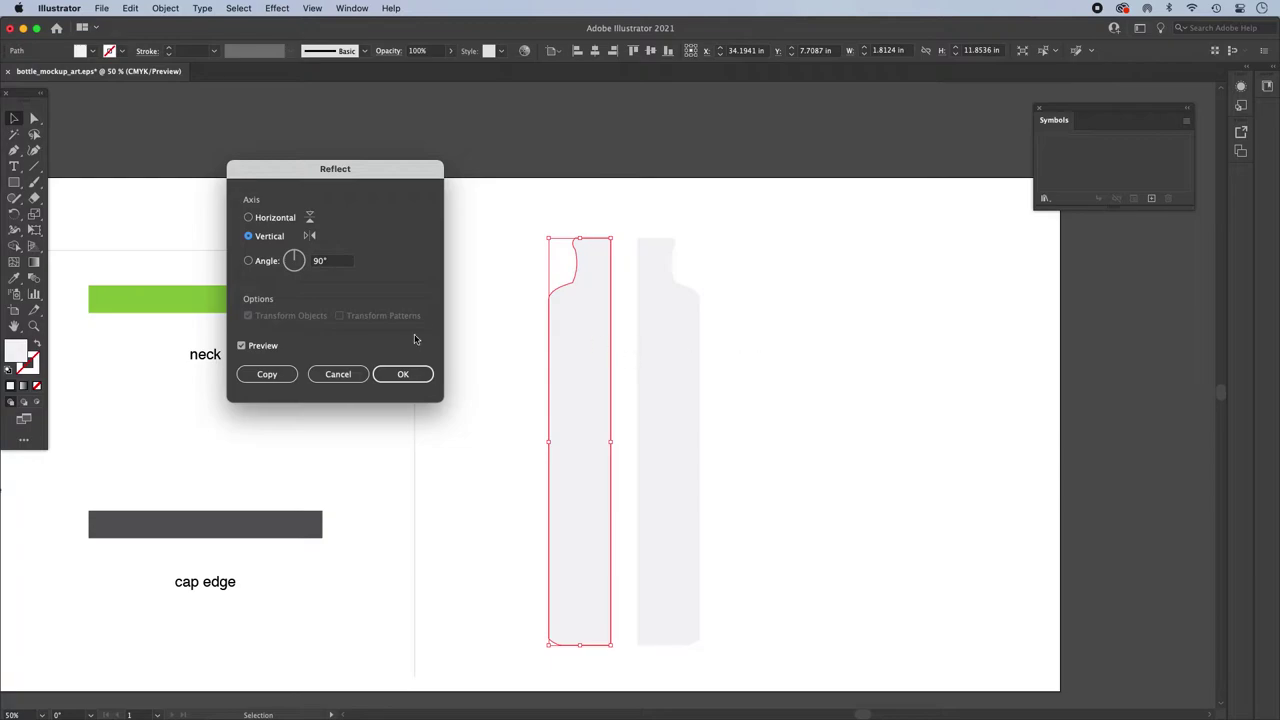
left_click(410, 375)
left_click_drag(569, 380, 595, 378)
Step: Delete the mirrored left half of the bottle
left_click(757, 395)
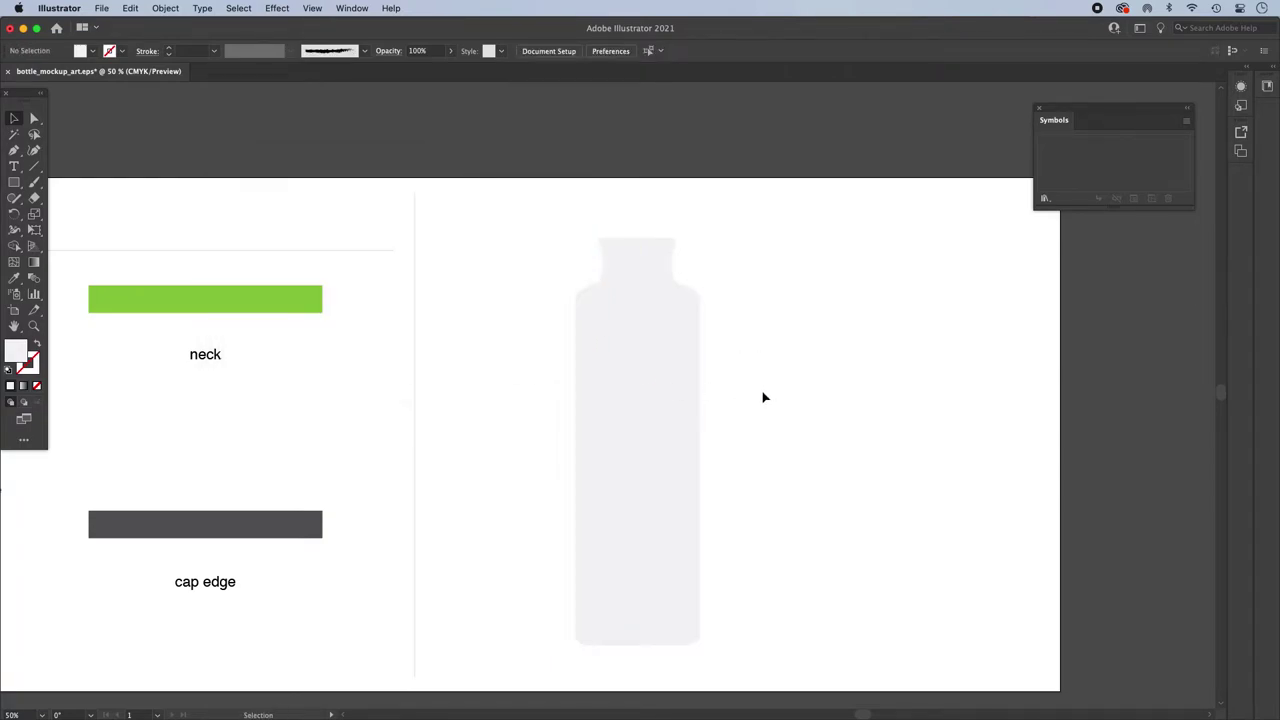
left_click(613, 378)
key("BackSpace")
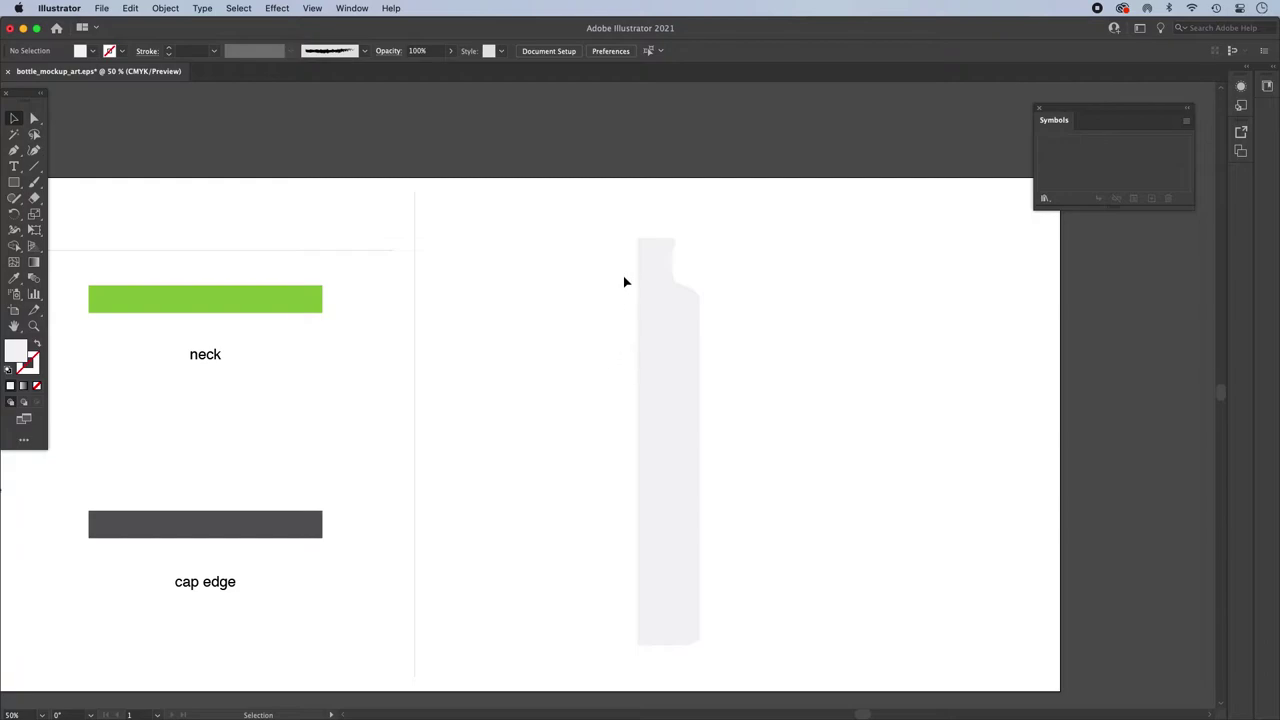
Step: Pan back to the source graphics and select the original bottle revolve profile
left_click(641, 242)
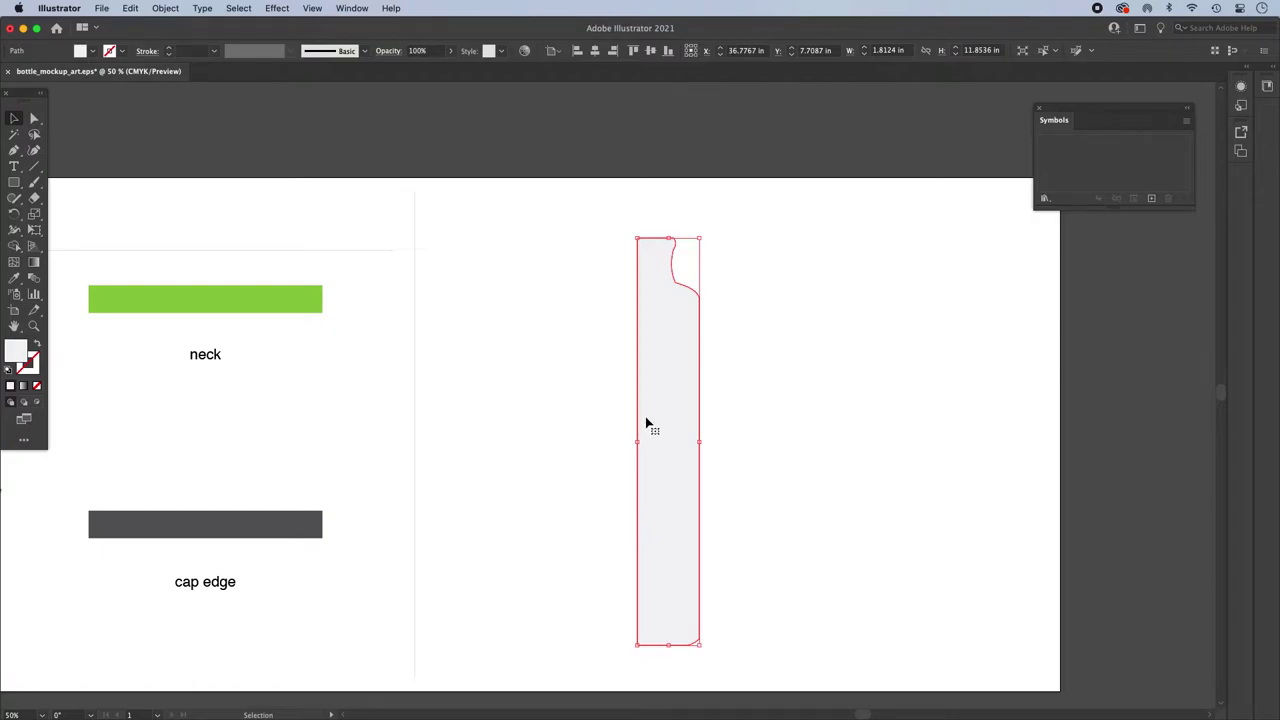
left_click_drag(403, 426, 788, 403)
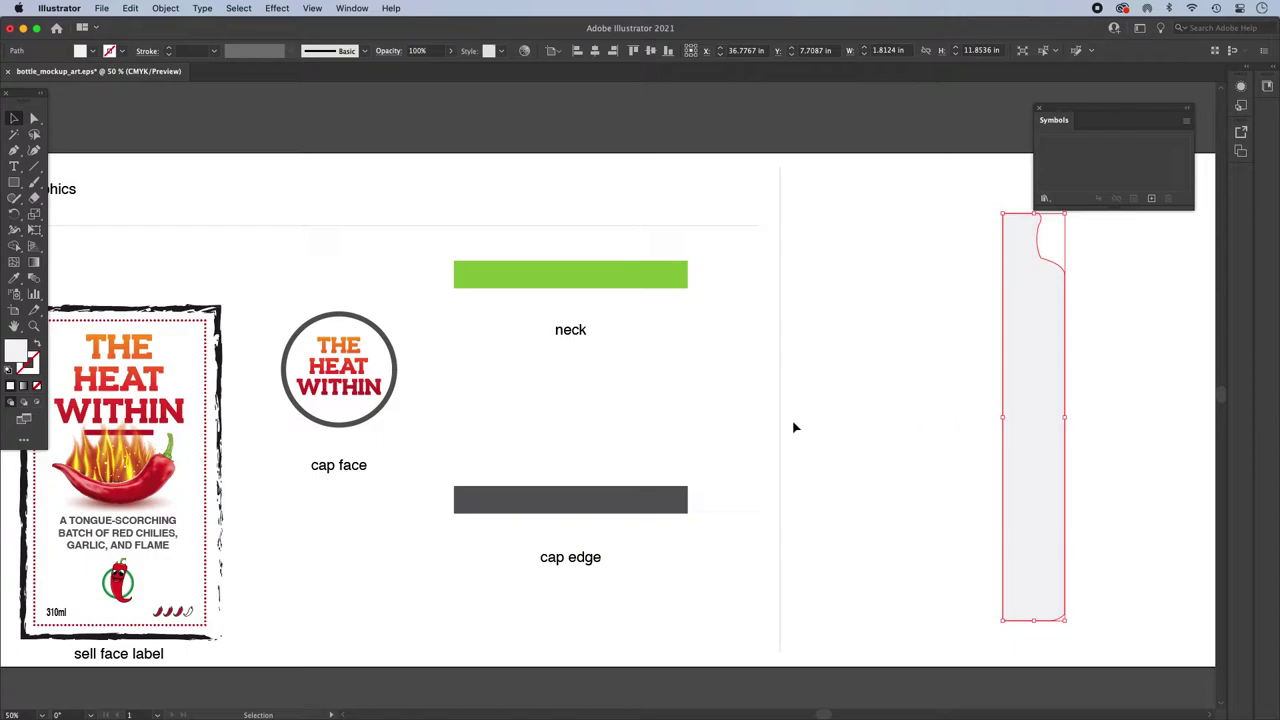
scroll(795, 428, "left", 5)
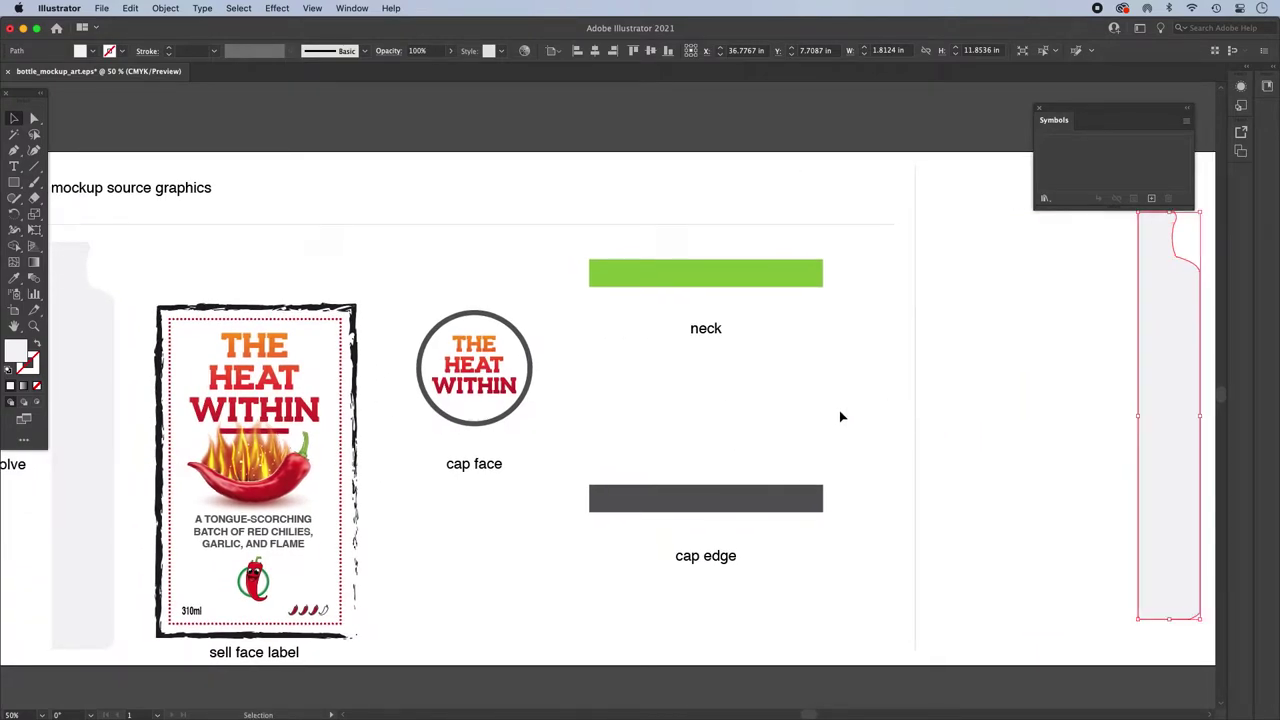
left_click_drag(786, 414, 910, 420)
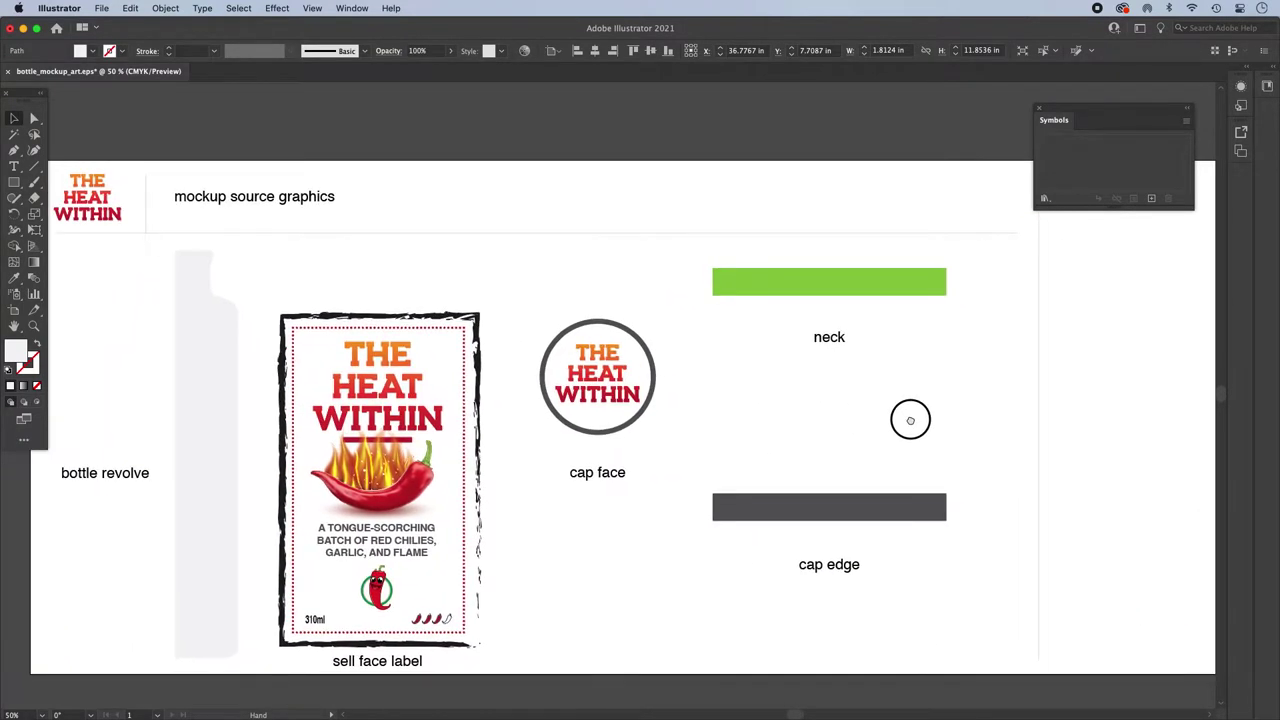
left_click(262, 272)
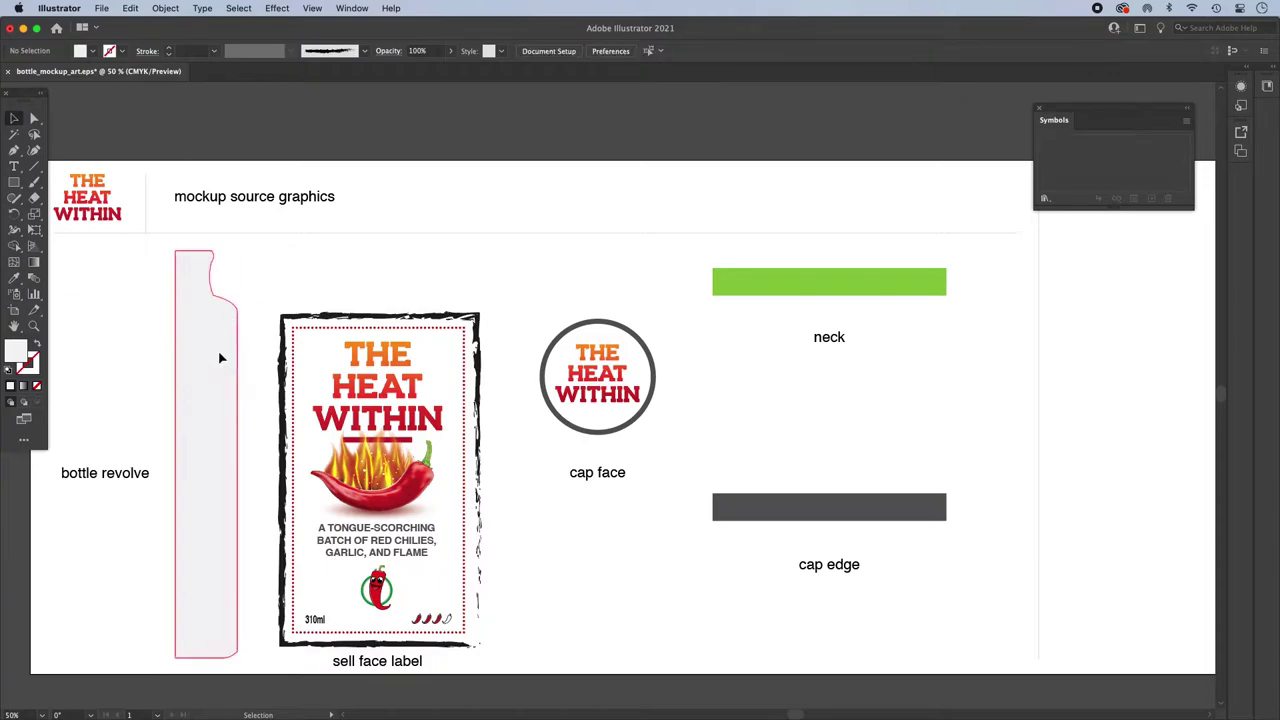
left_click(221, 357)
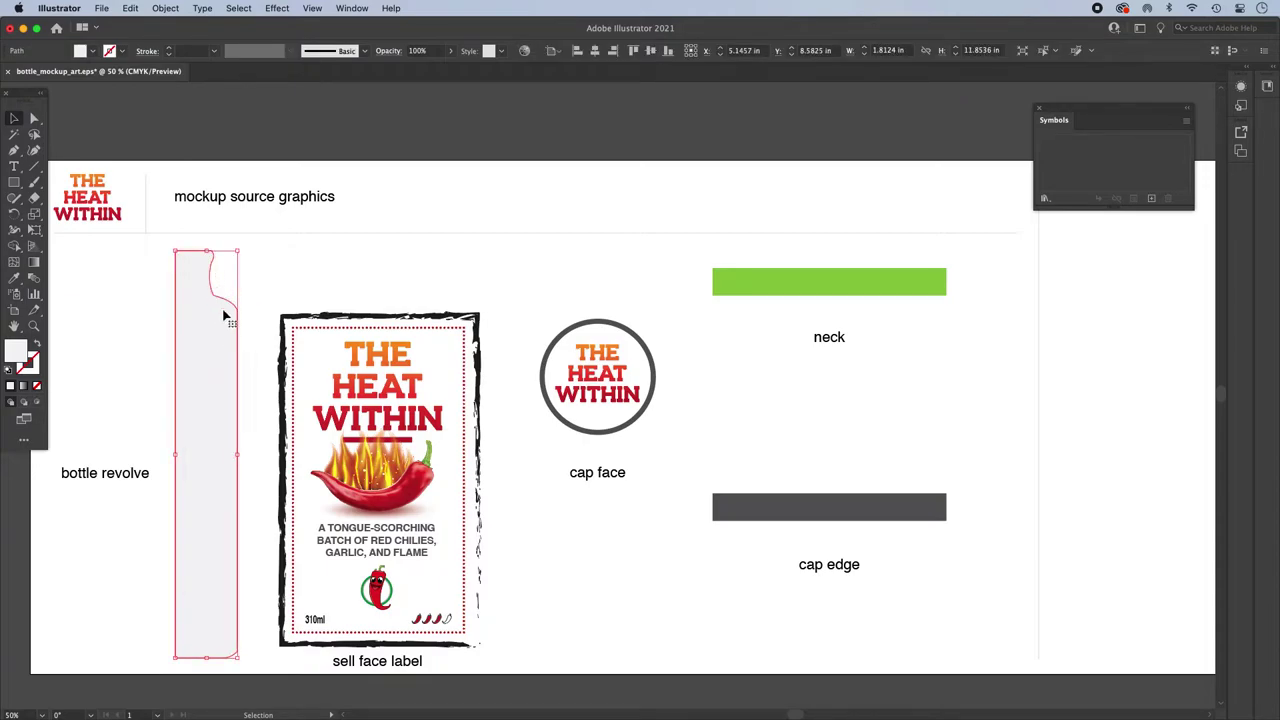
Step: Check the bottle's F1F2F2 fill in the Color Picker and cancel without changes
left_click(315, 274)
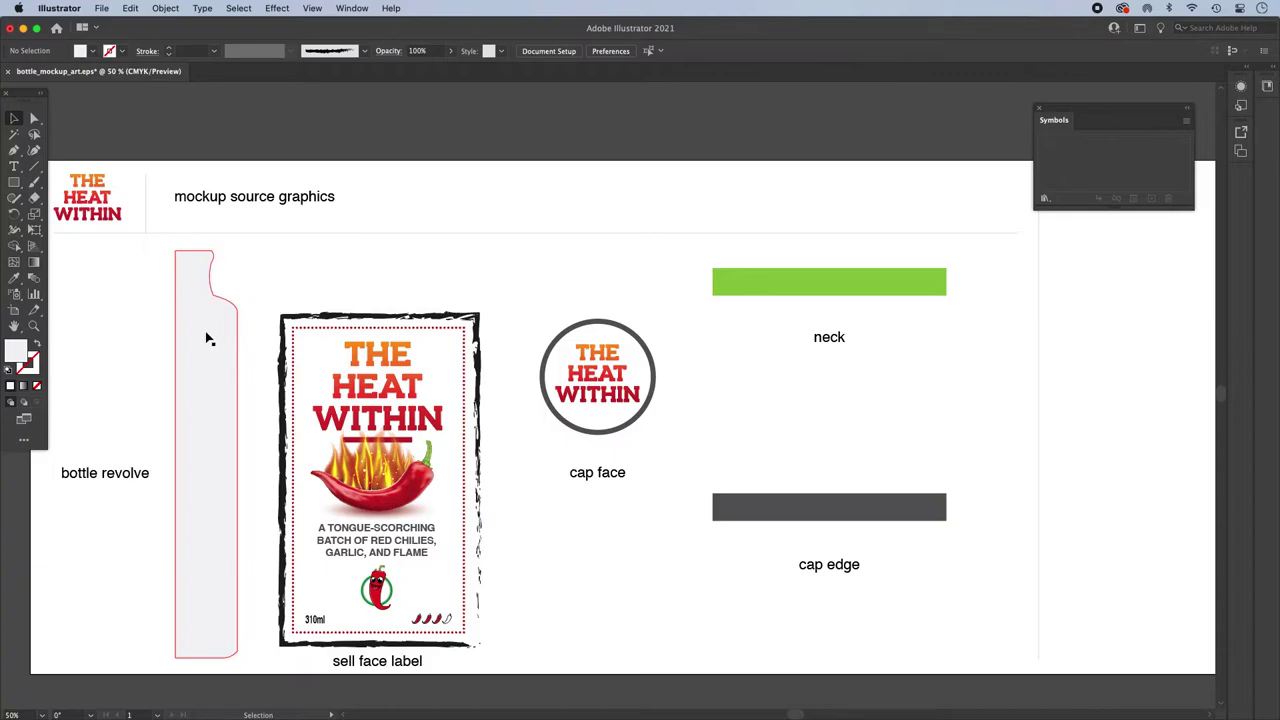
left_click(209, 337)
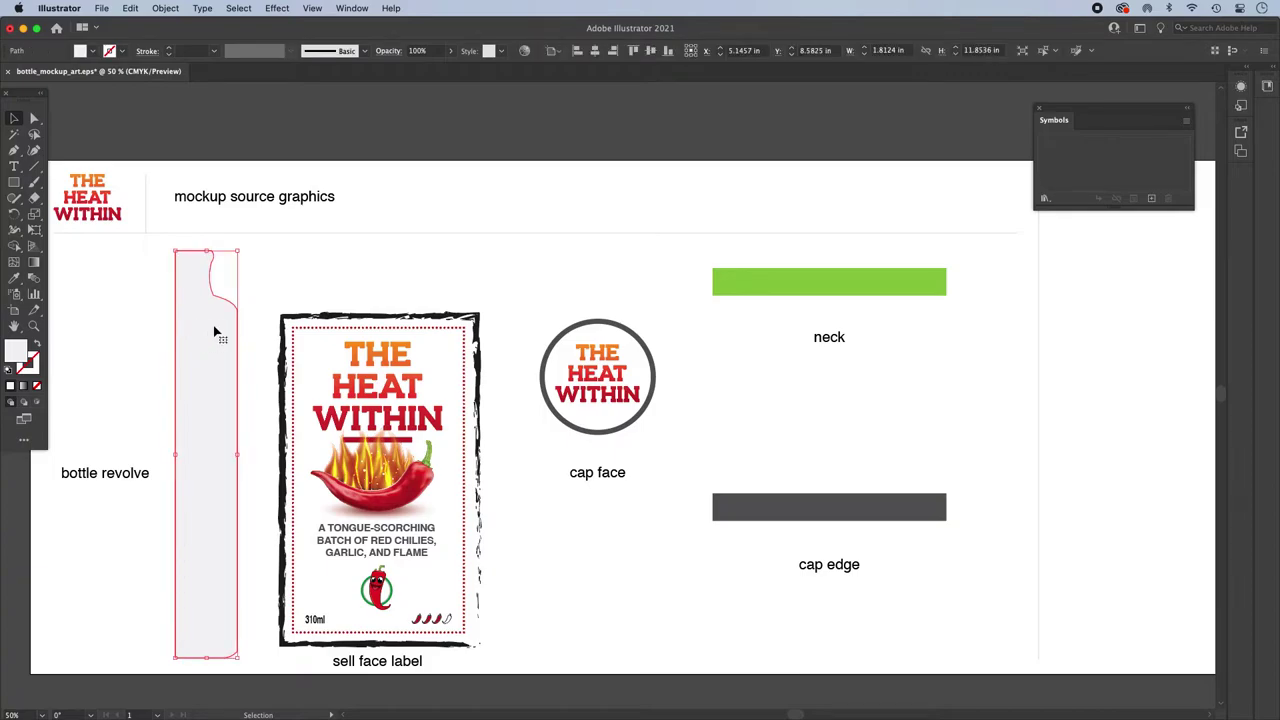
double_click(18, 354)
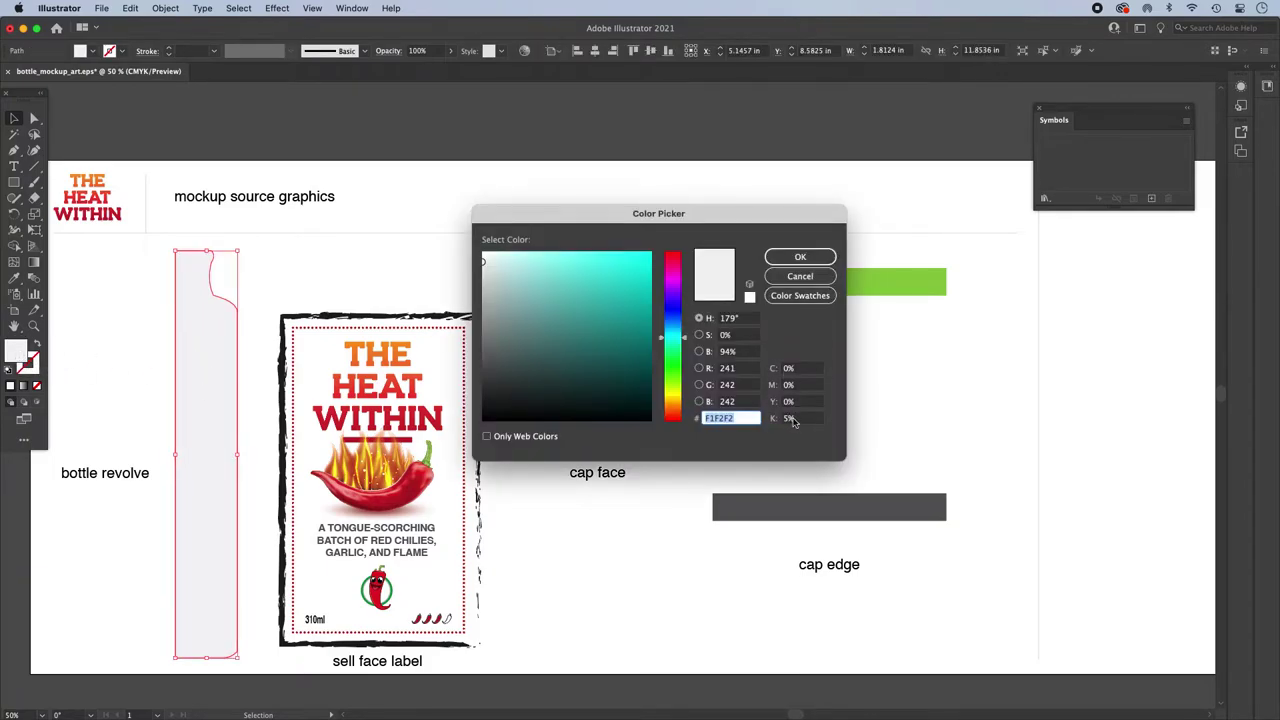
left_click(806, 277)
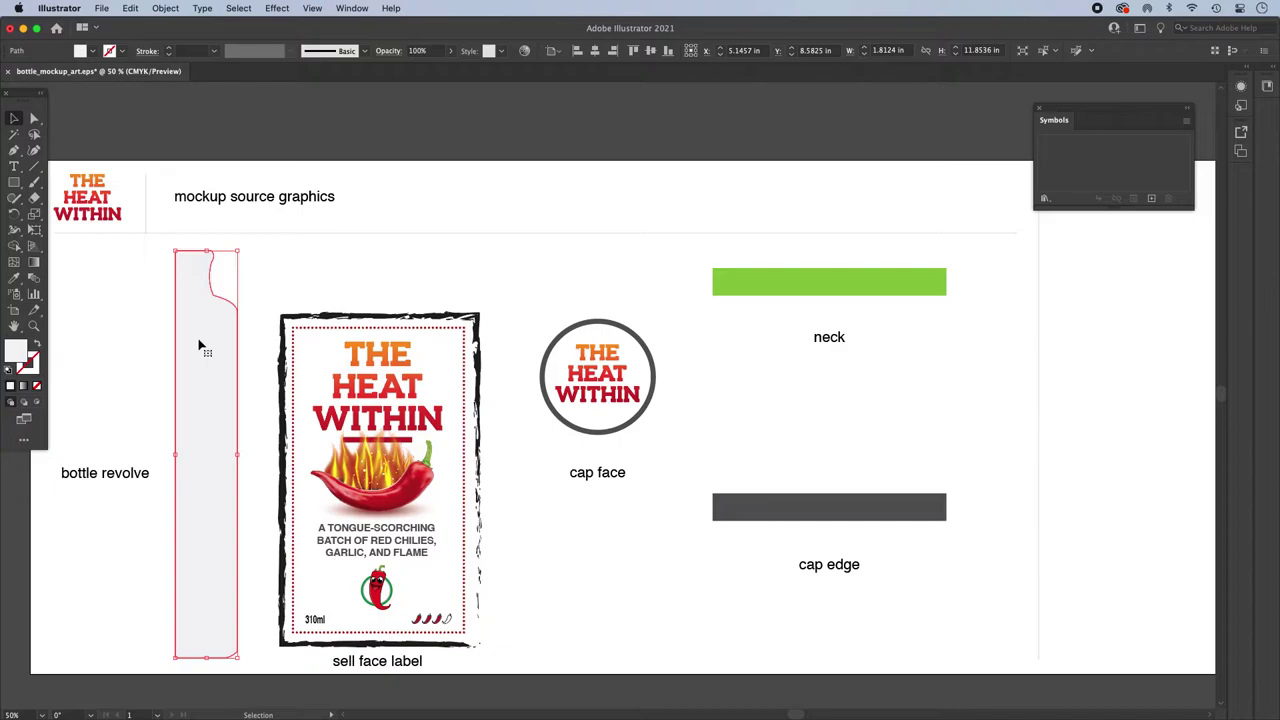
Step: Apply a black 1 pt stroke to the bottle profile, then reset the stroke to none
left_click(258, 280)
left_click(220, 337)
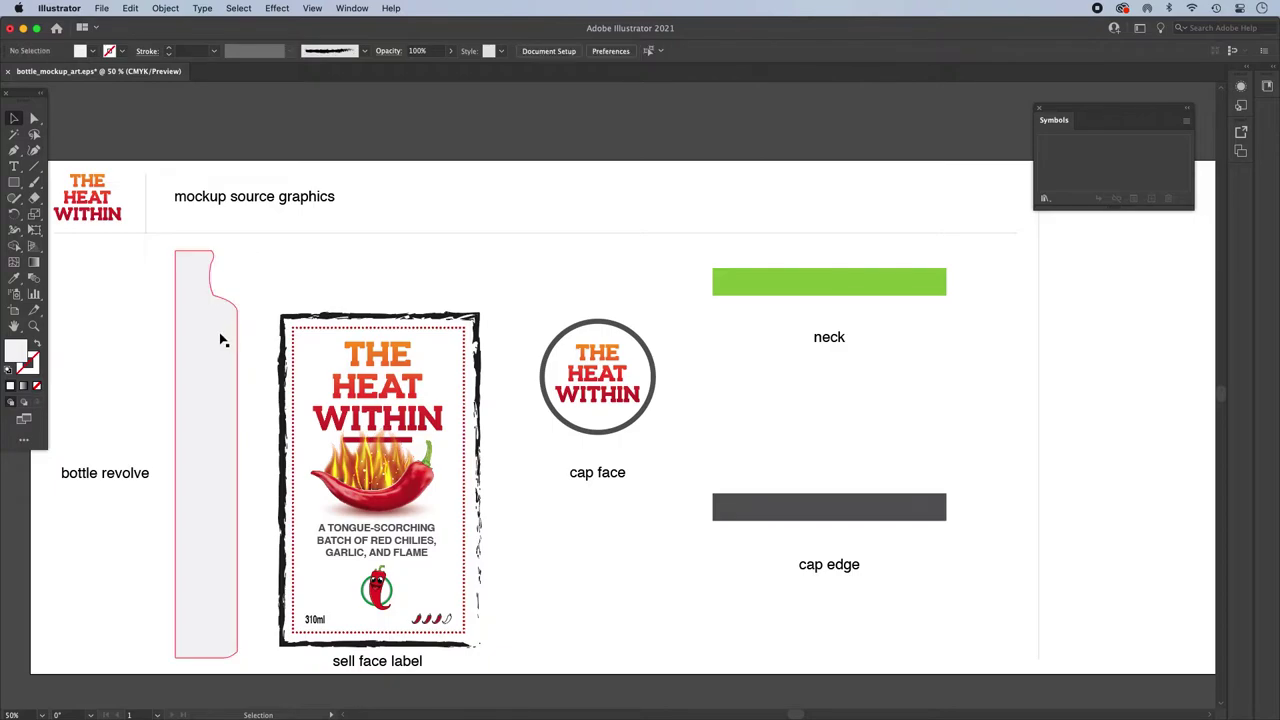
left_click(30, 364)
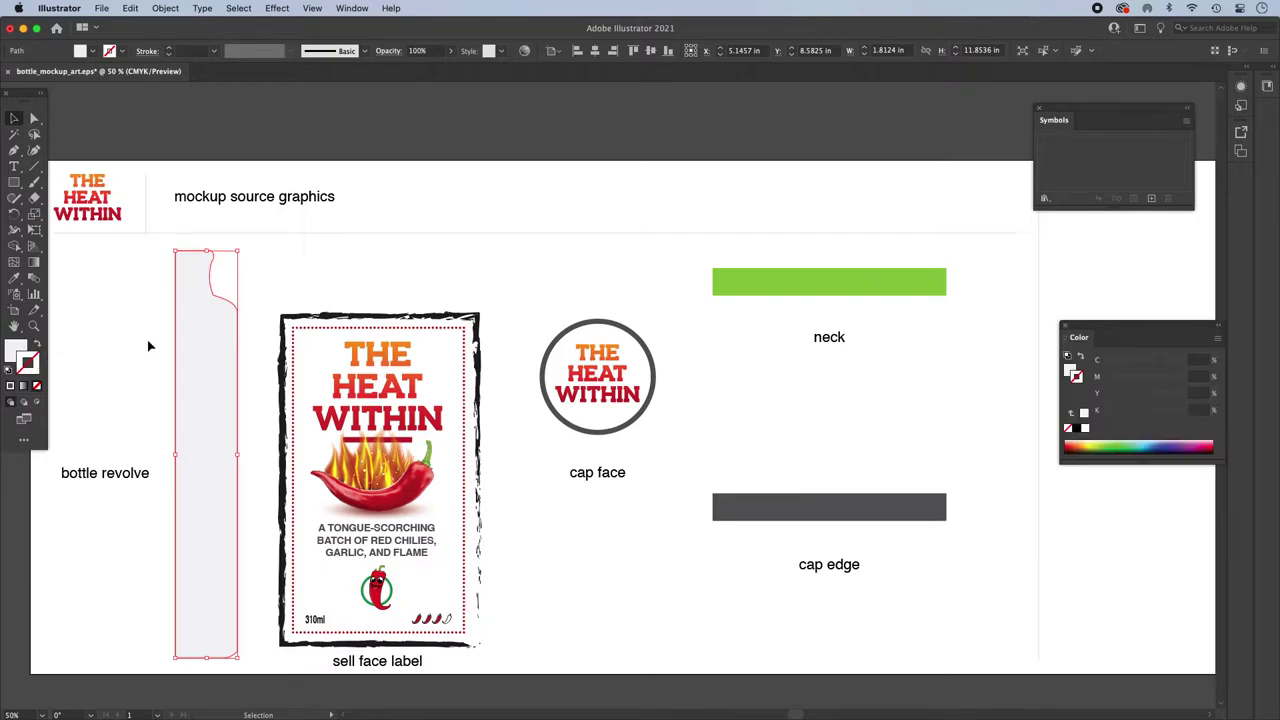
left_click(1077, 429)
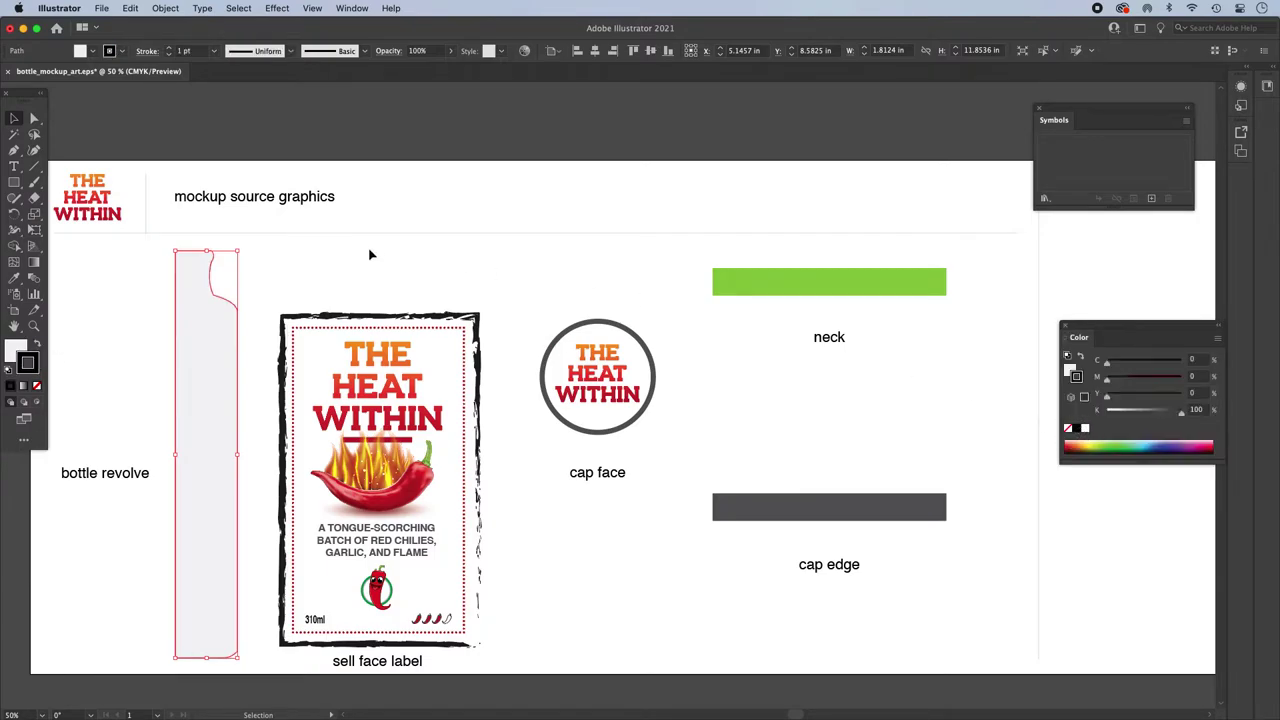
left_click(364, 254)
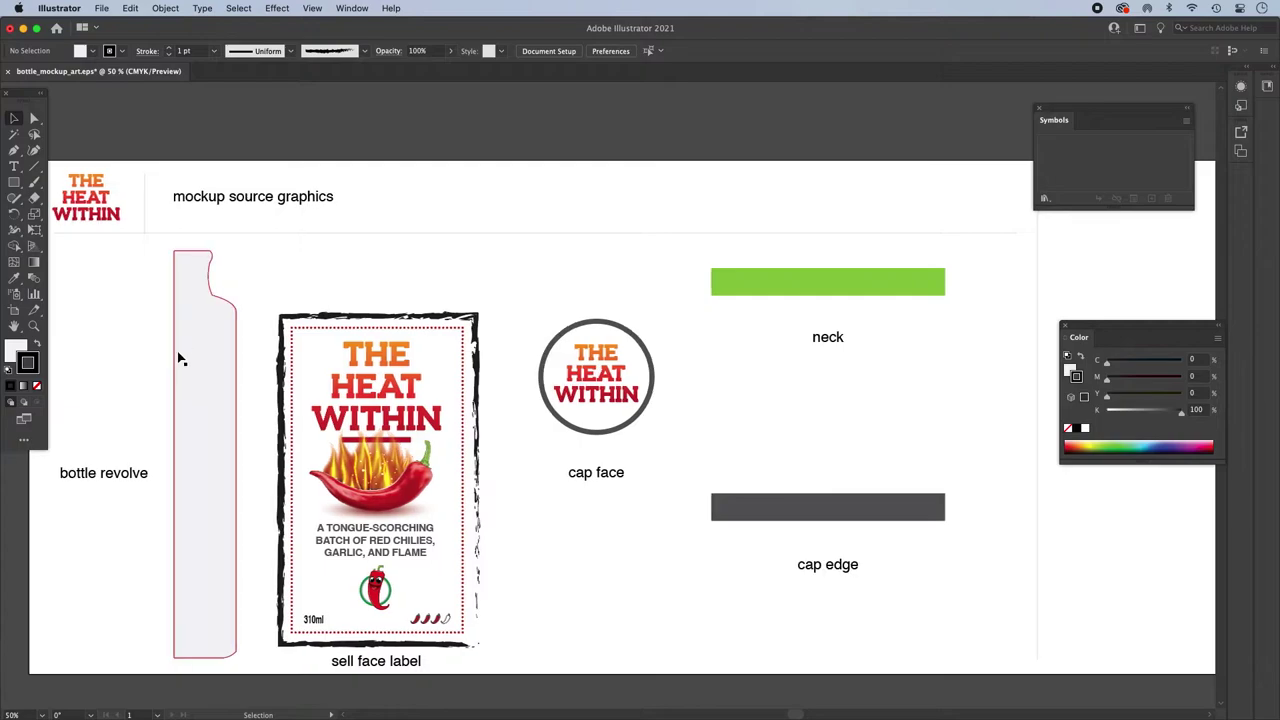
left_click(38, 387)
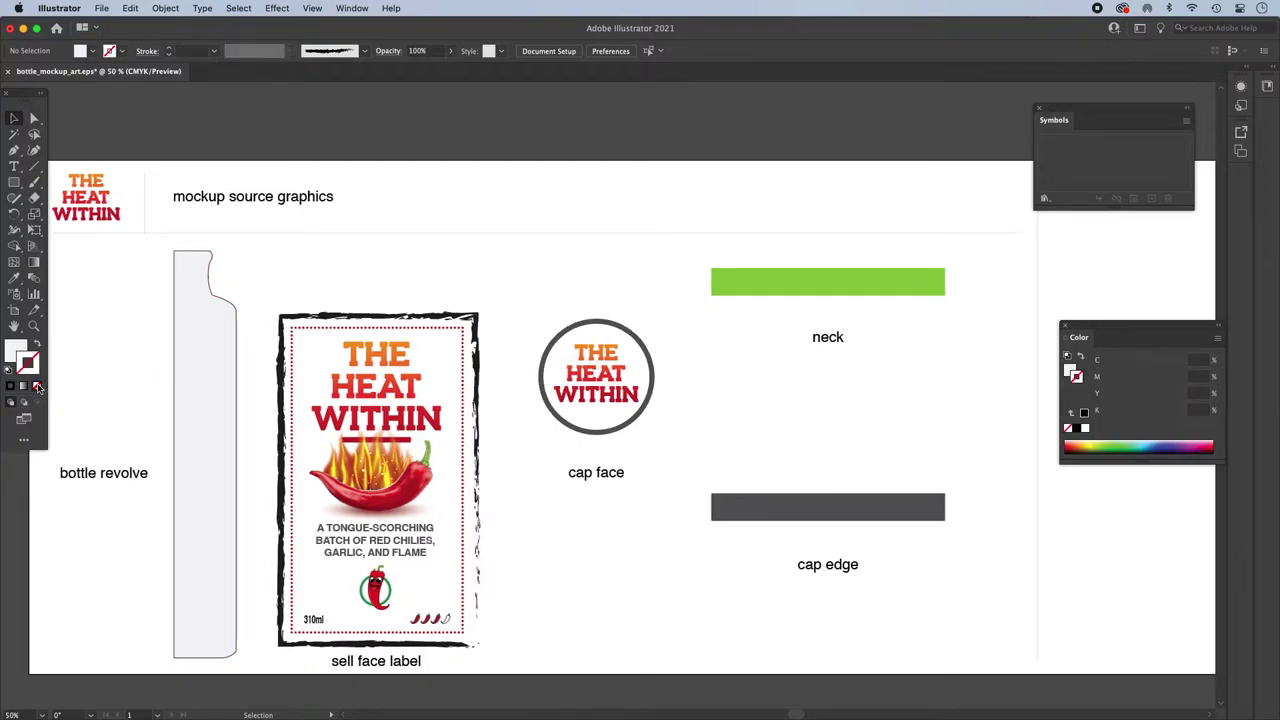
left_click(15, 352)
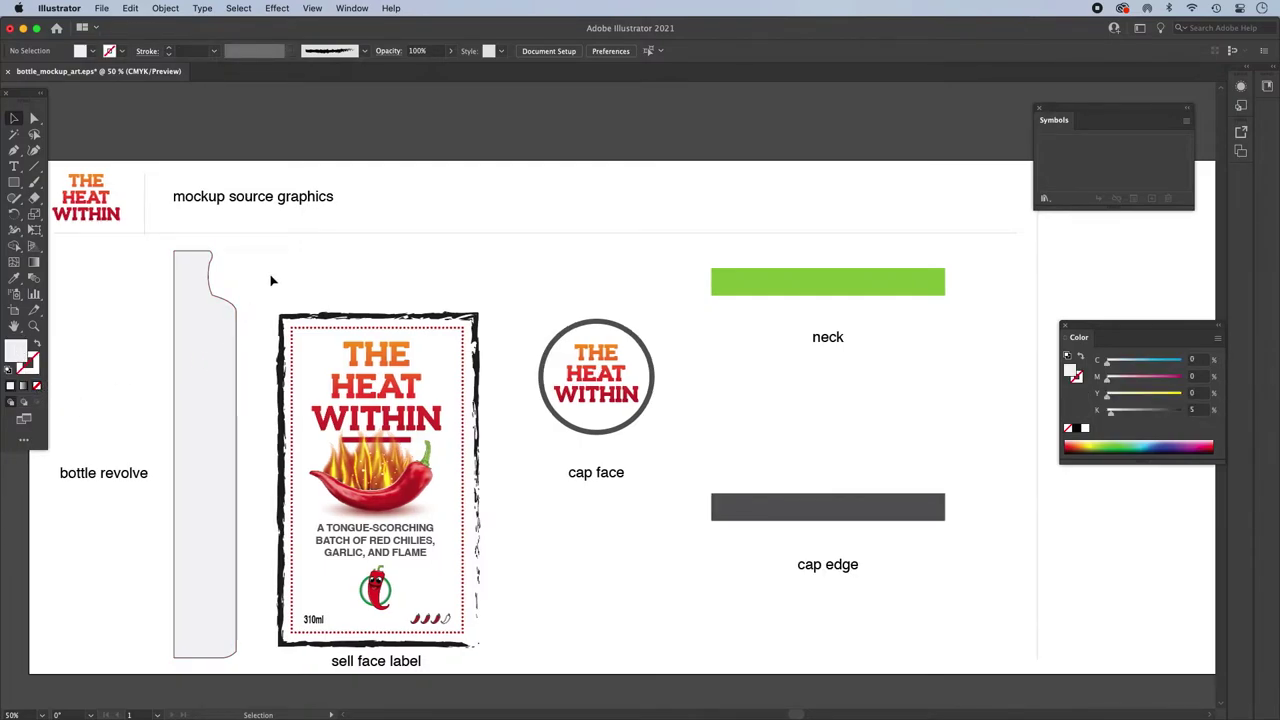
Step: Remove the stroke from the bottle revolve outline, keeping its light grey fill
left_click(218, 354)
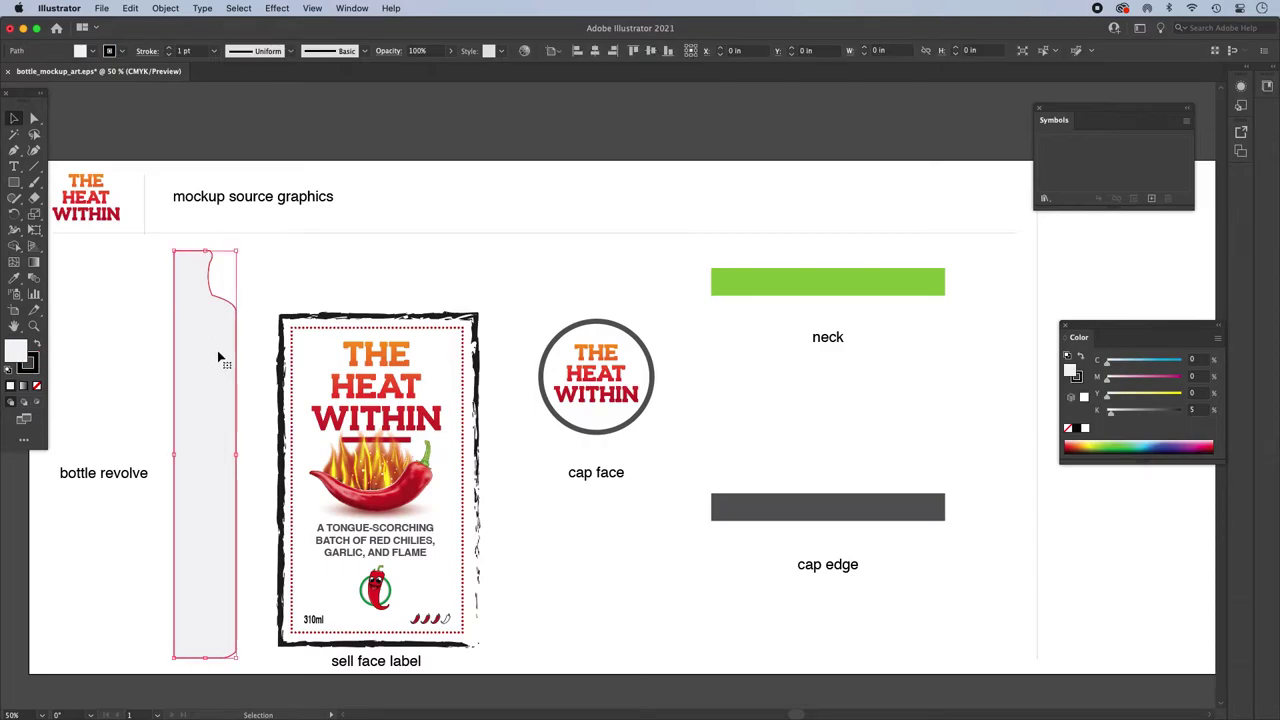
left_click(33, 366)
left_click(38, 387)
left_click(18, 347)
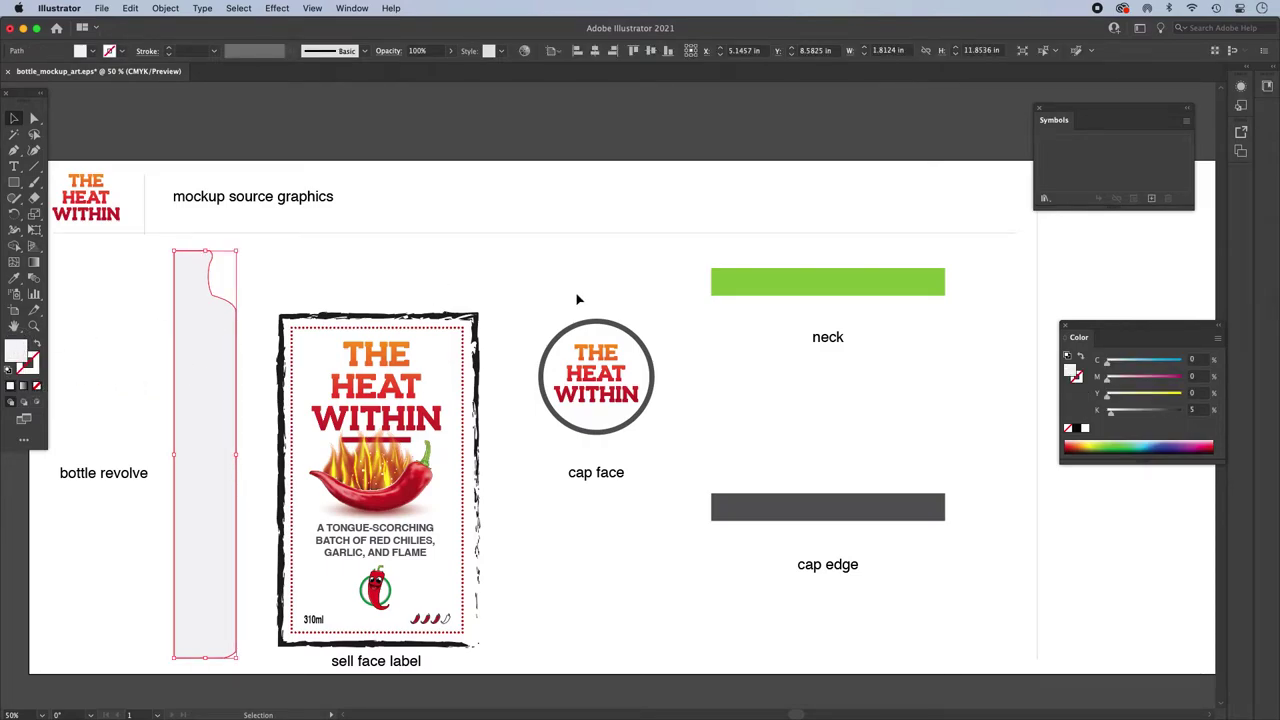
Step: Reshape the second bottle outline's neck anchor into a rounded lip with Direct Selection
scroll(843, 353, "right", 10)
left_click(706, 346)
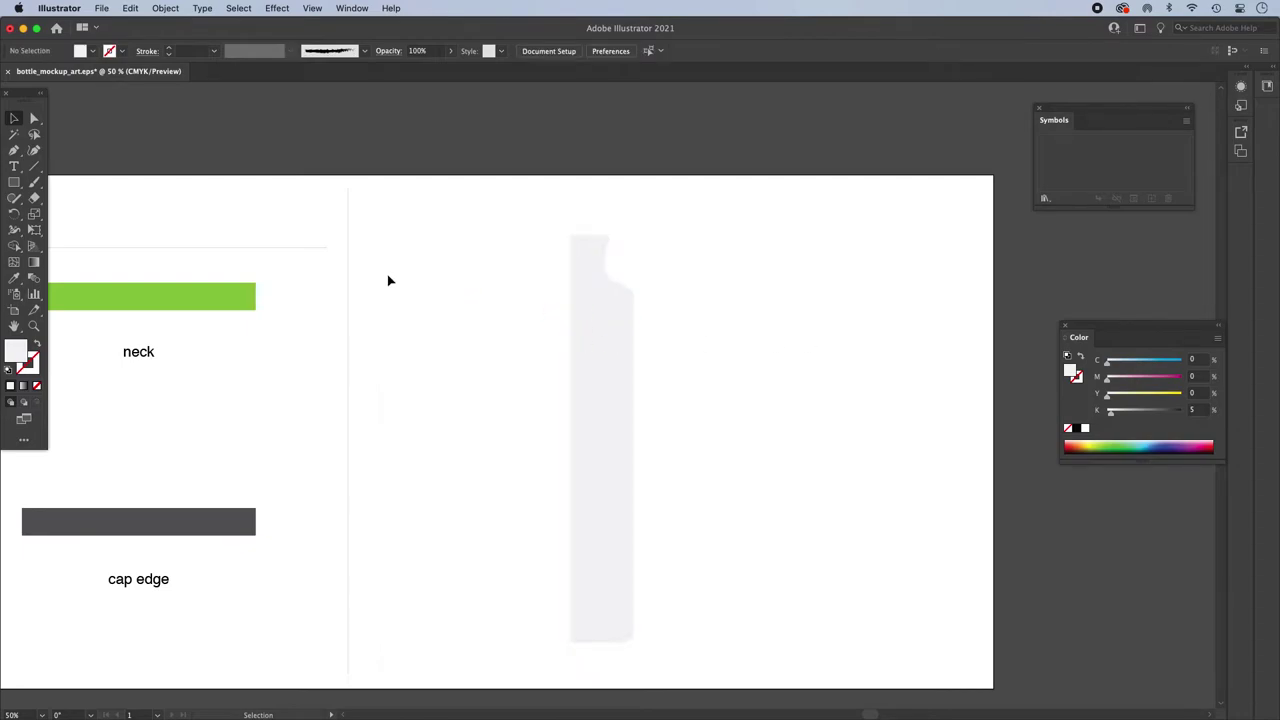
scroll(640, 318, "right", 1)
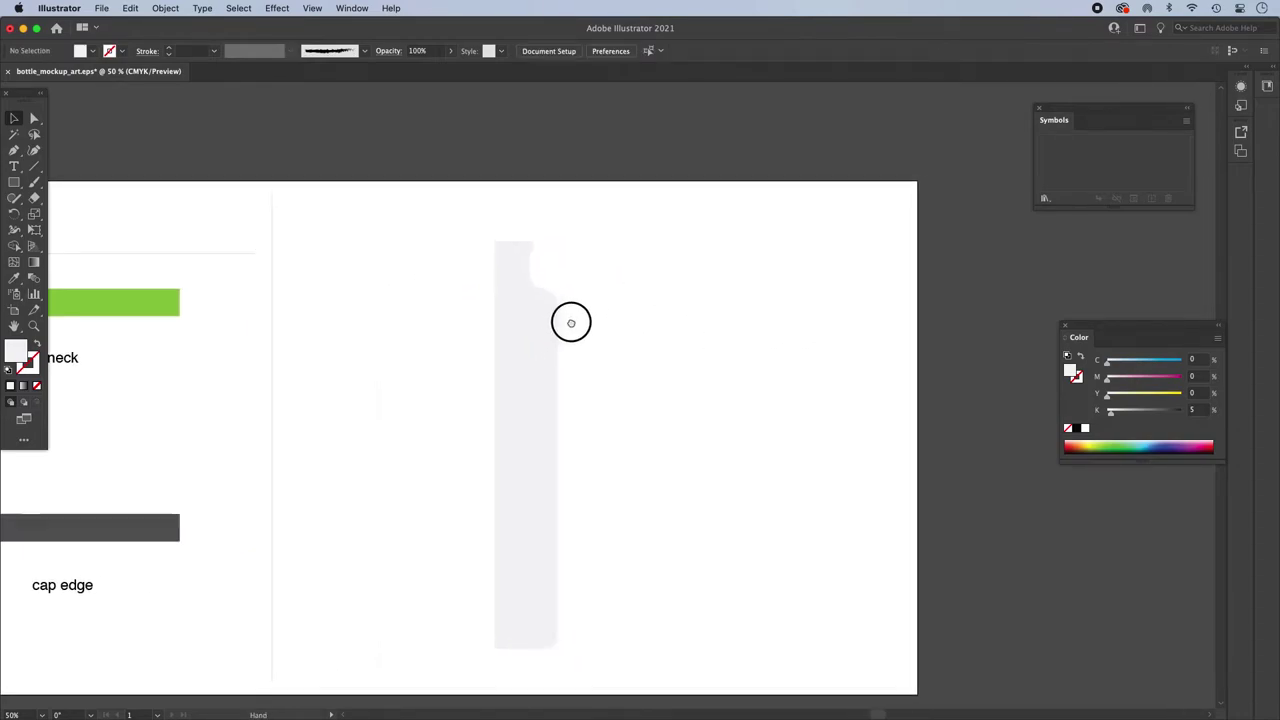
left_click(34, 118)
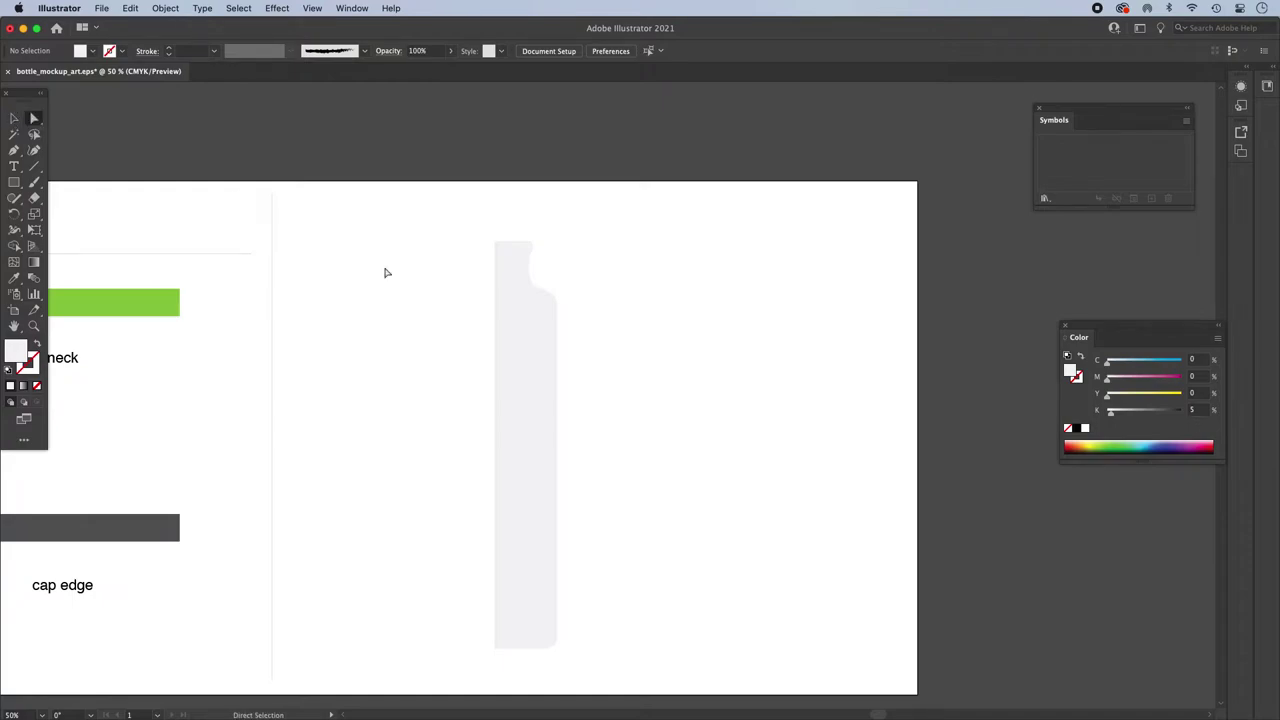
left_click(536, 360)
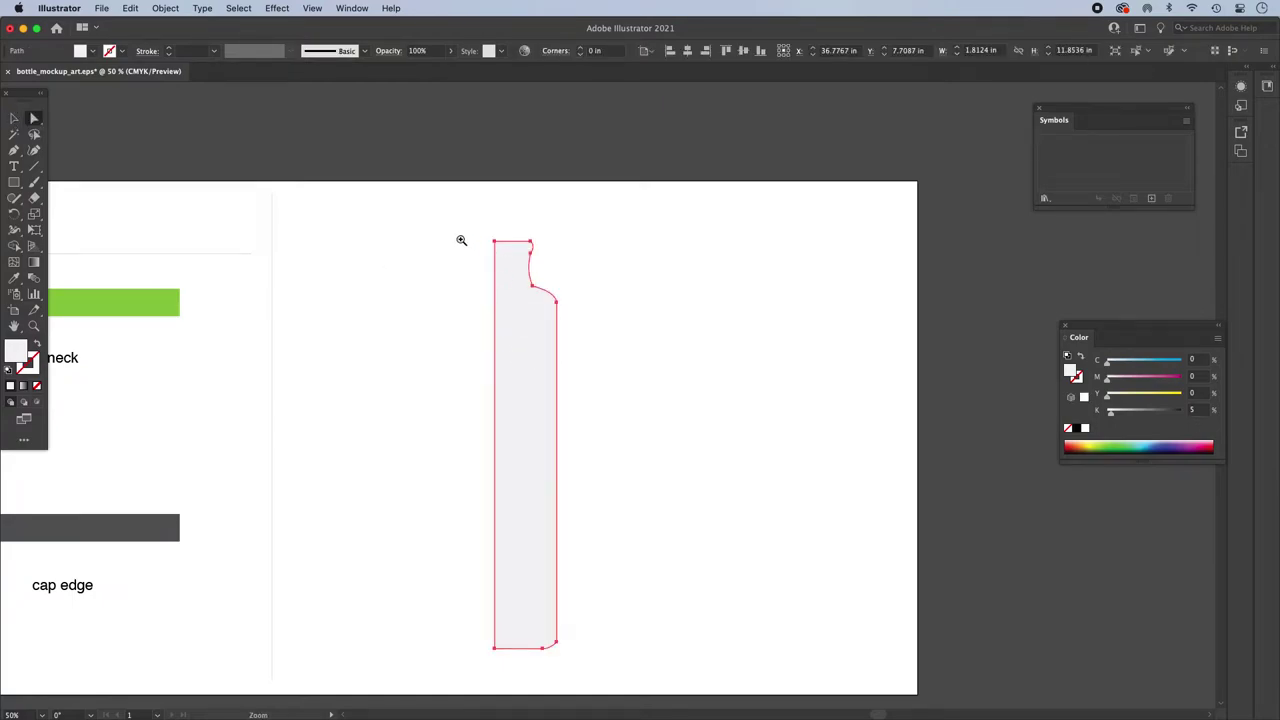
left_click_drag(460, 237, 487, 356)
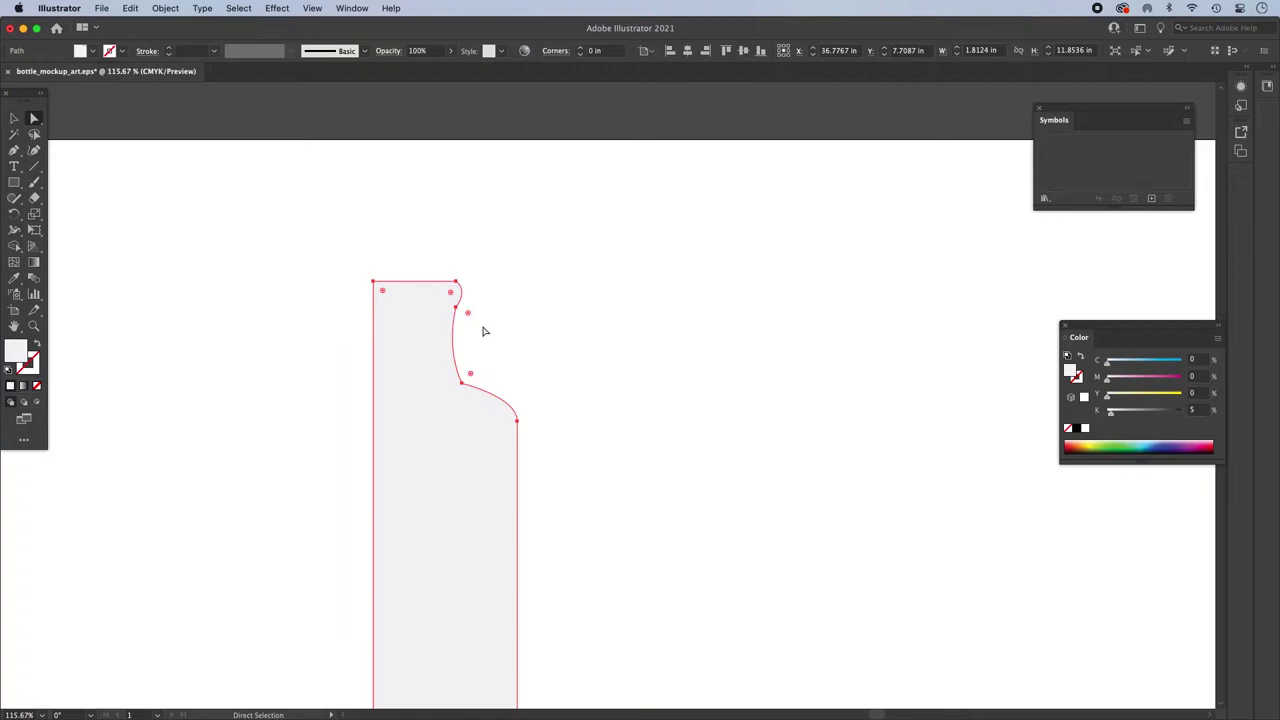
left_click(457, 284)
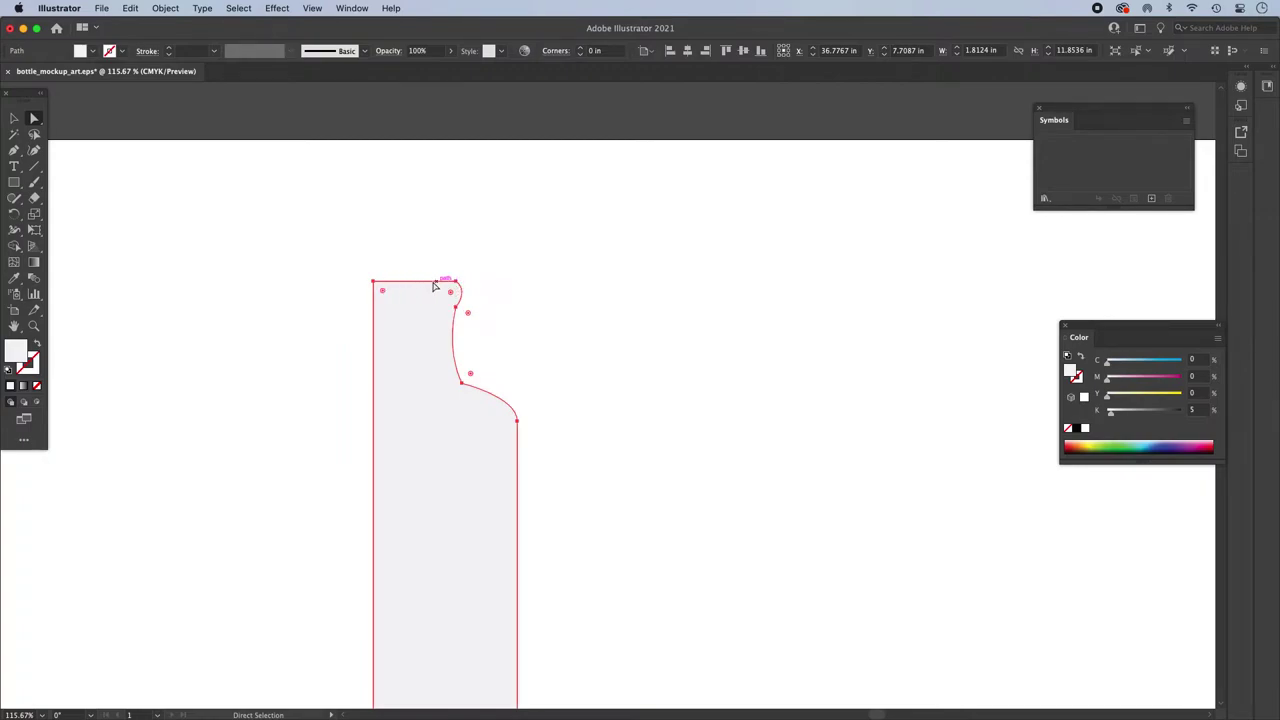
left_click_drag(459, 287, 455, 312)
left_click(457, 313)
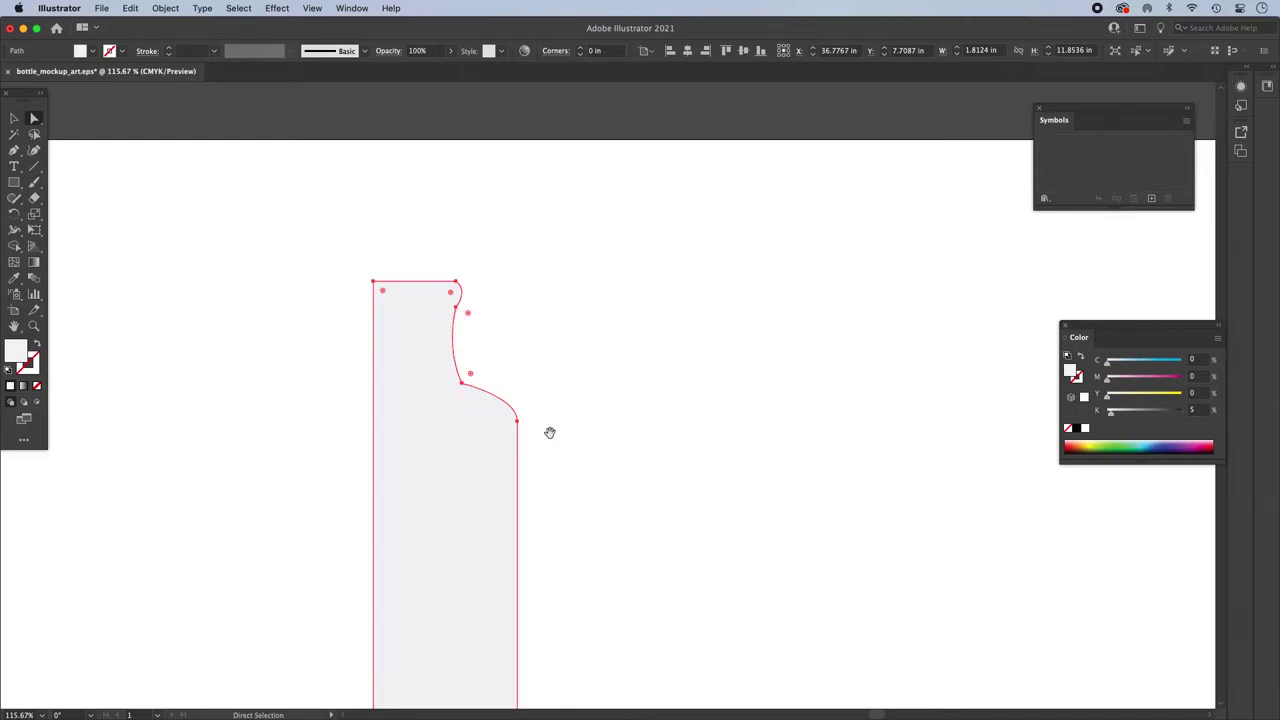
Step: Zoom out to view the whole bottle and reselect its outline
scroll(608, 346, "down", 5)
key("super+minus")
key("super+minus")
left_click_drag(593, 313, 585, 248)
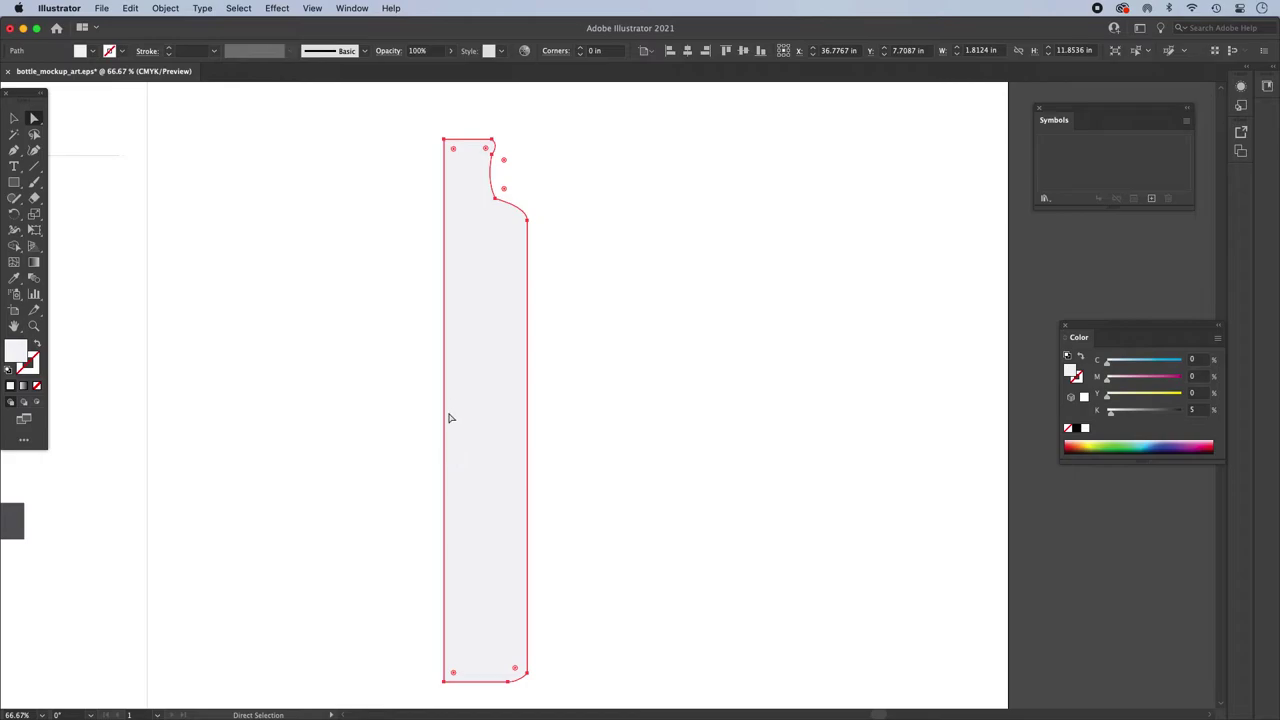
key("super+minus")
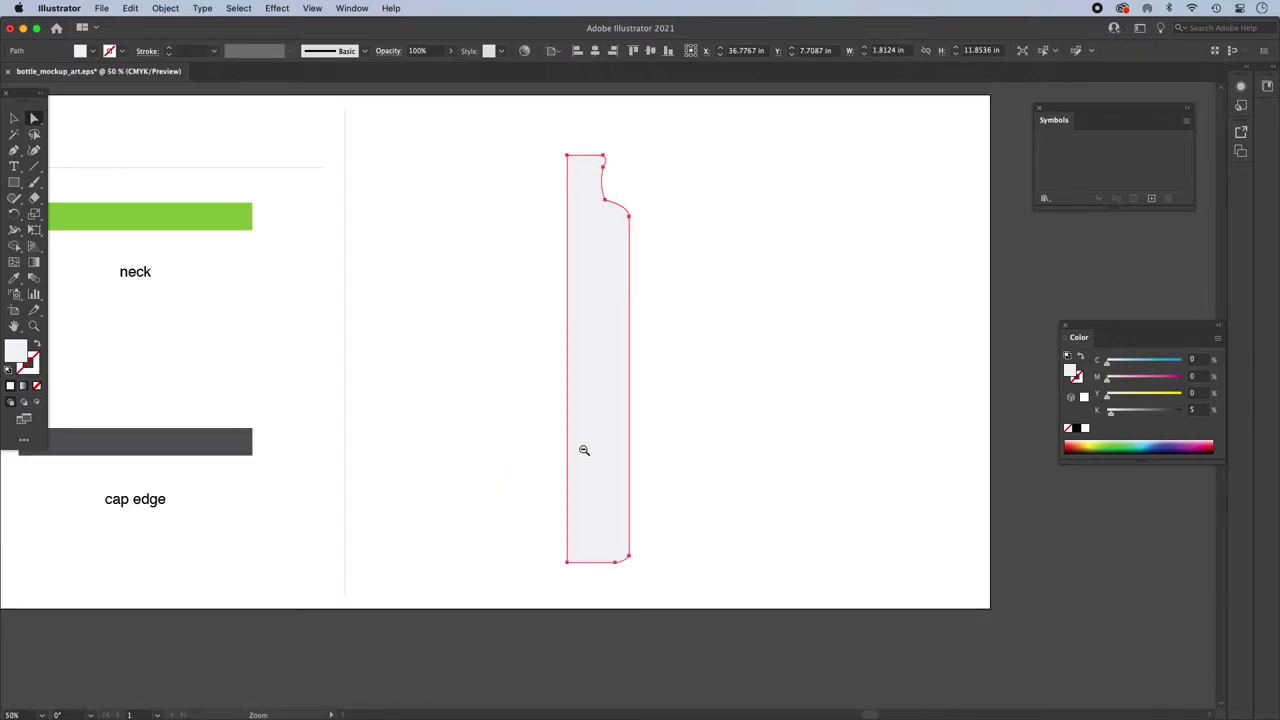
left_click_drag(583, 449, 693, 498)
left_click(833, 409)
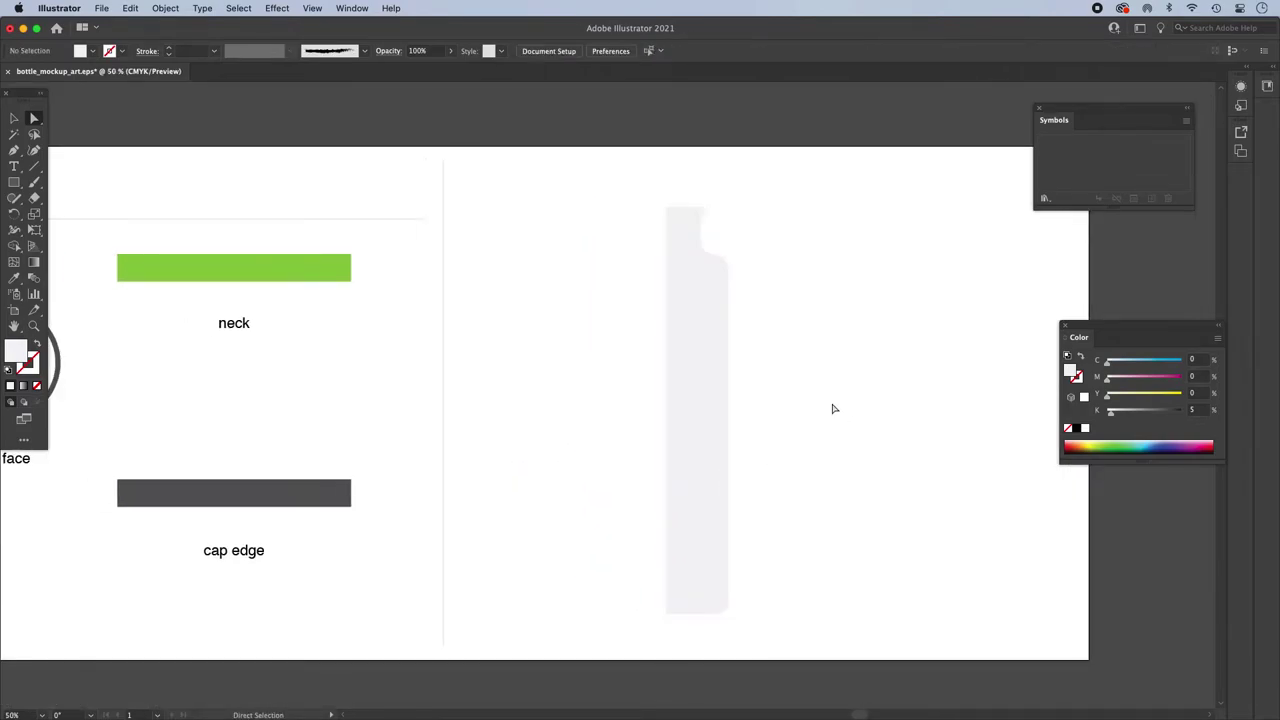
left_click(712, 376)
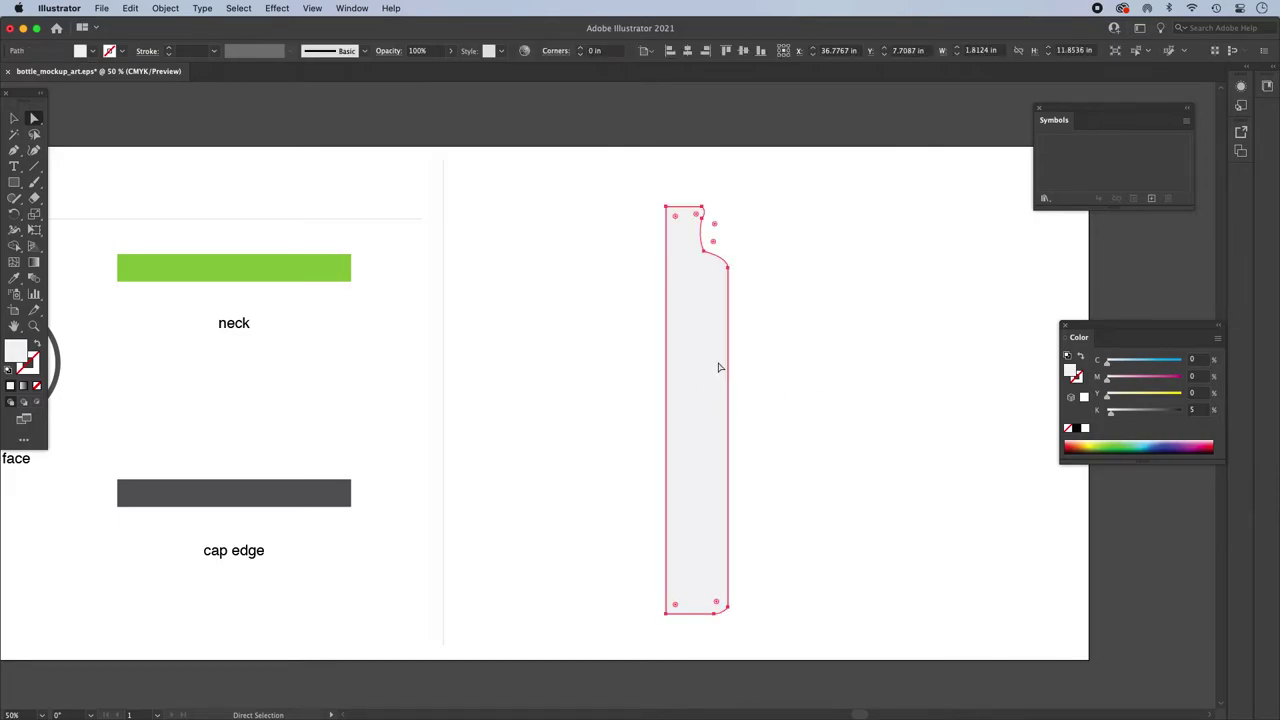
Step: Zoom out to the whole artboard and select the sell face label group
key("super+minus")
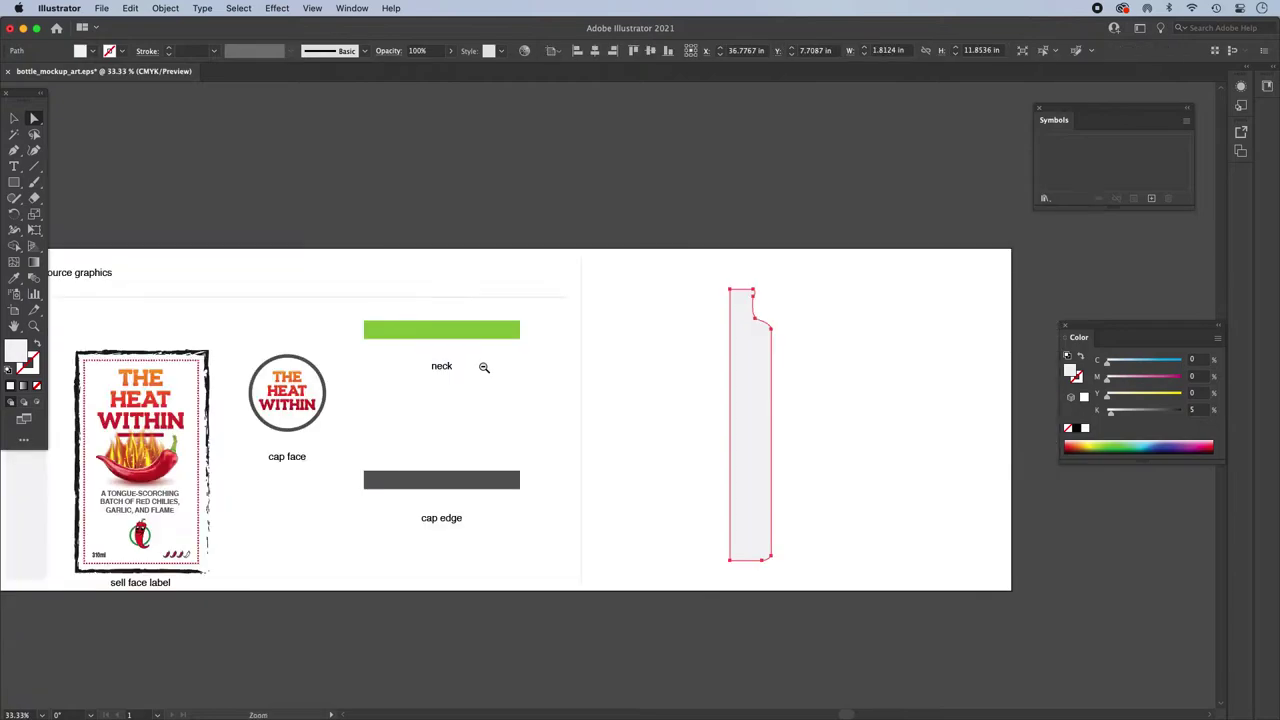
left_click_drag(486, 366, 594, 331)
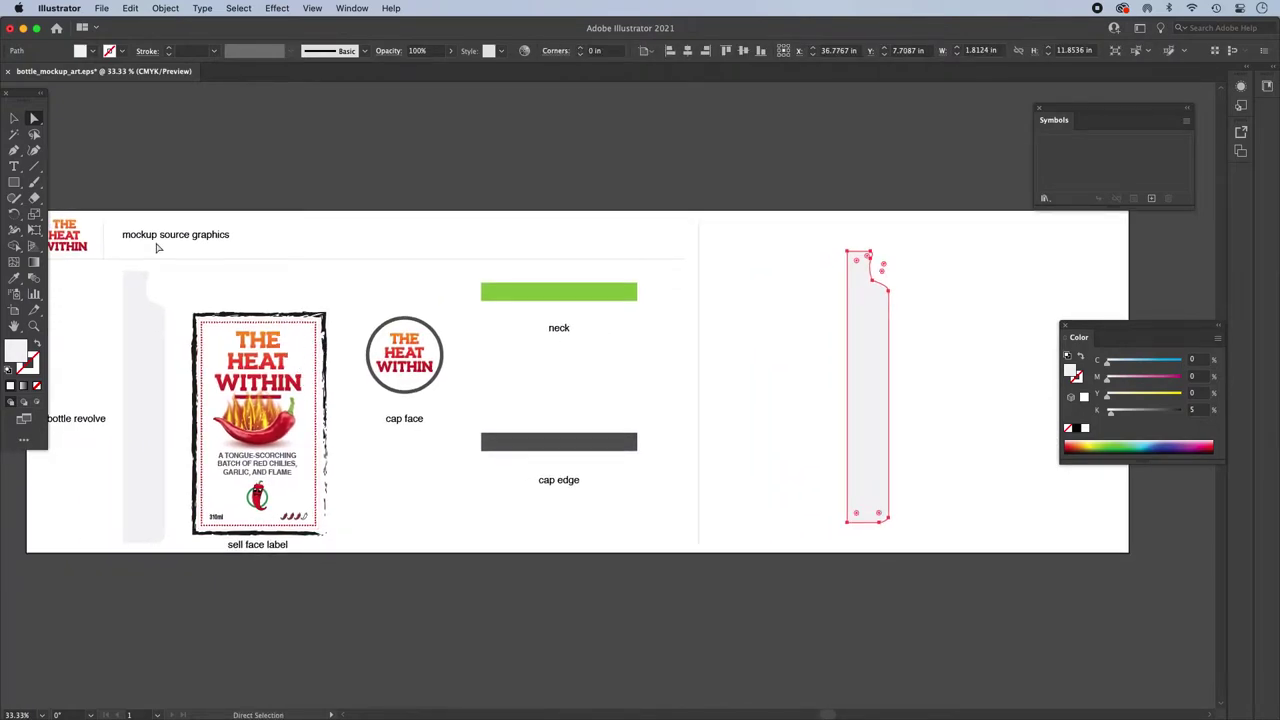
left_click(16, 119)
left_click(194, 134)
left_click(297, 365)
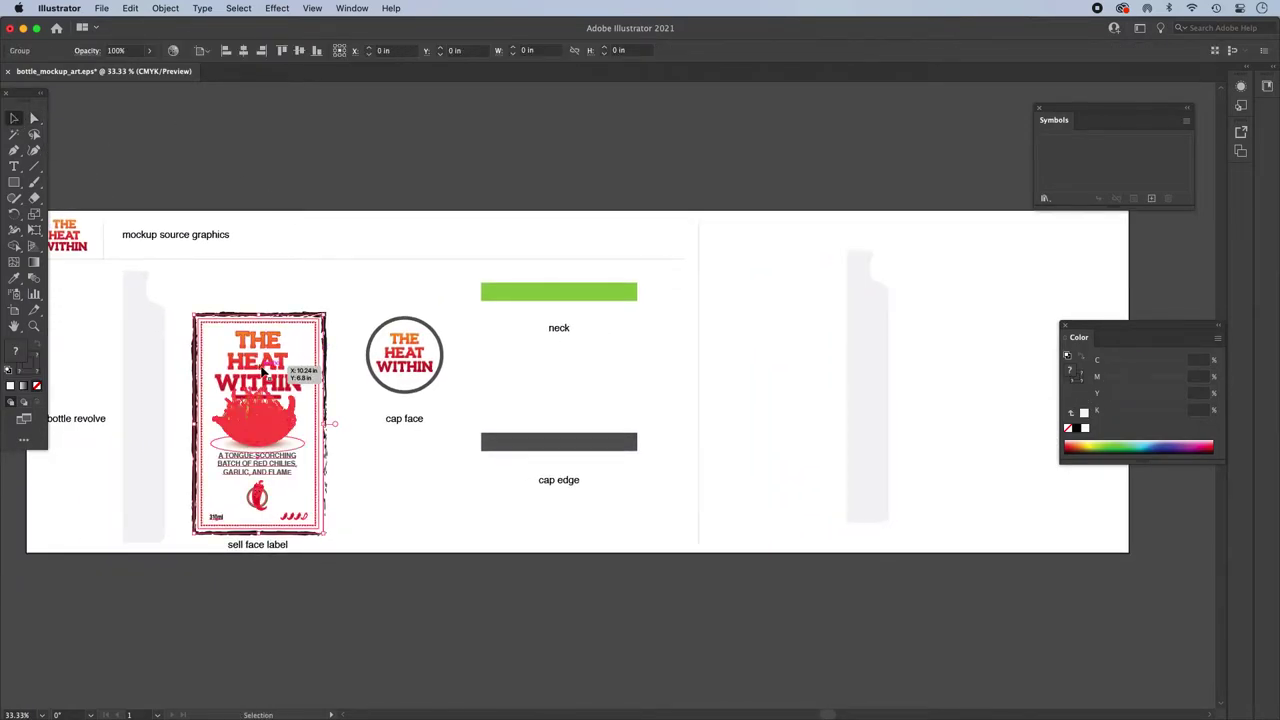
left_click_drag(299, 418, 297, 430)
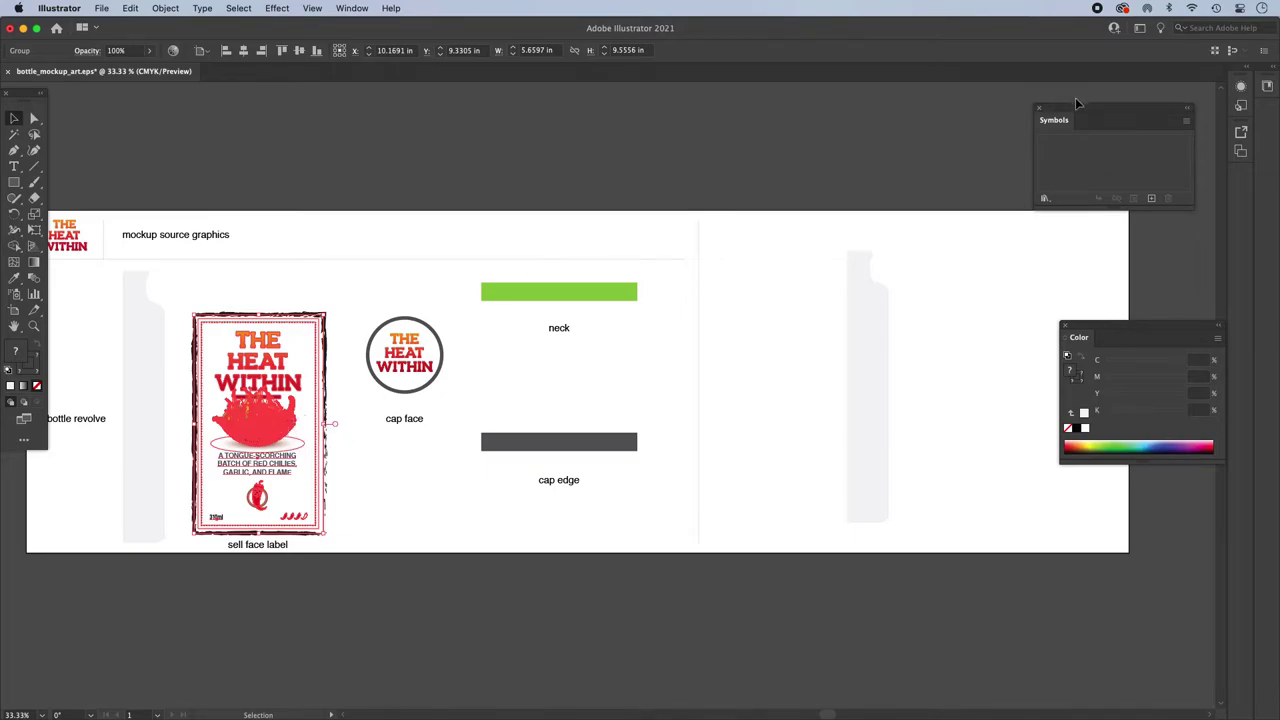
Step: Bring the Symbols panel beside the artwork via Window > Symbols and reselect the label
left_click_drag(1078, 112, 551, 110)
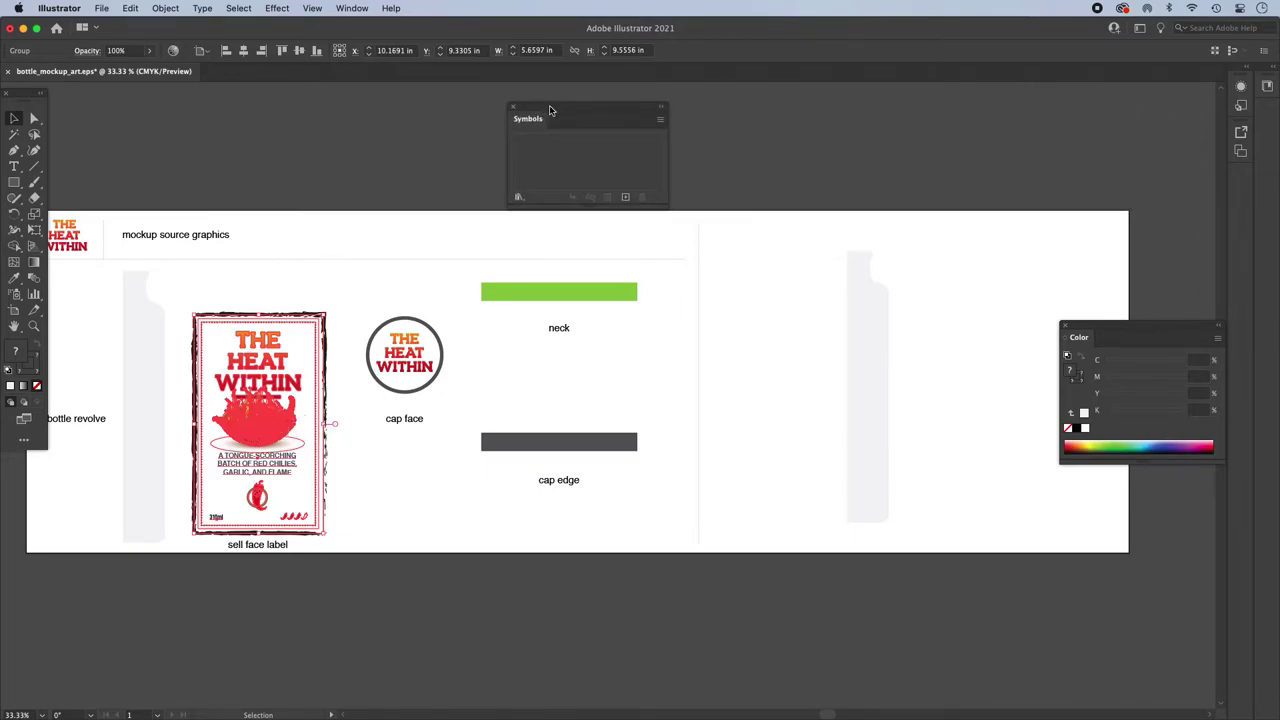
left_click(356, 8)
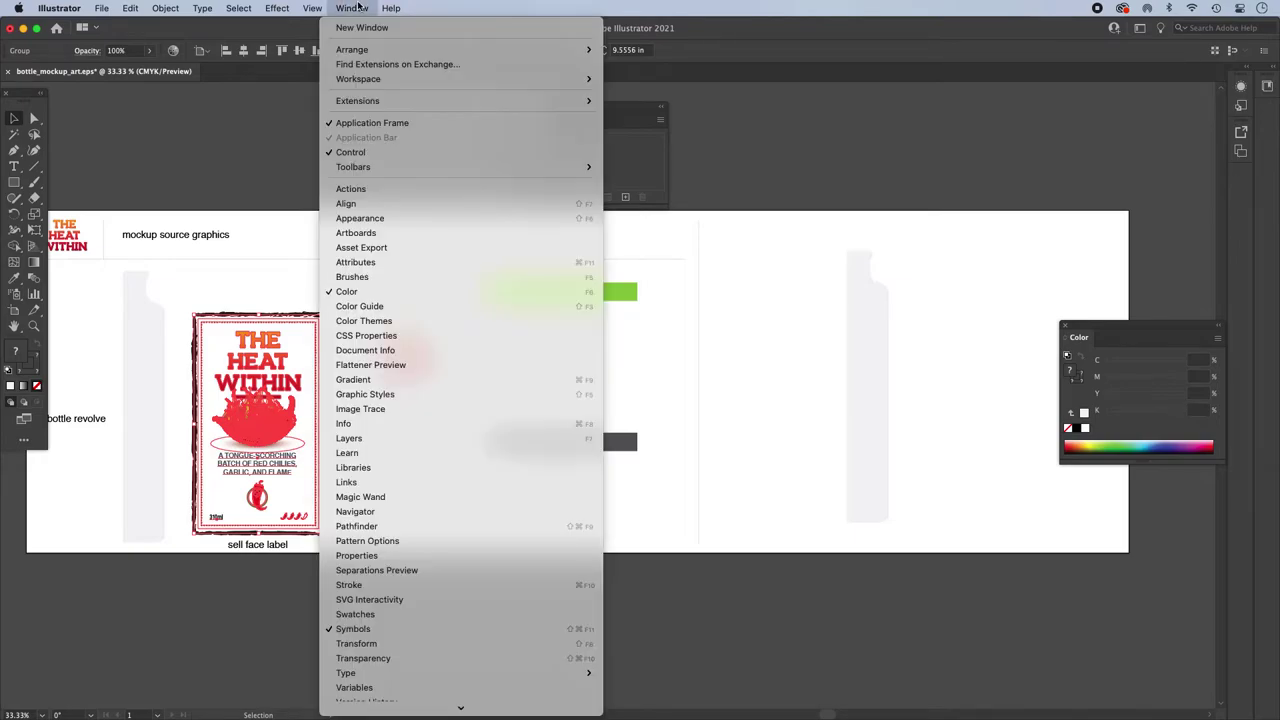
left_click(365, 629)
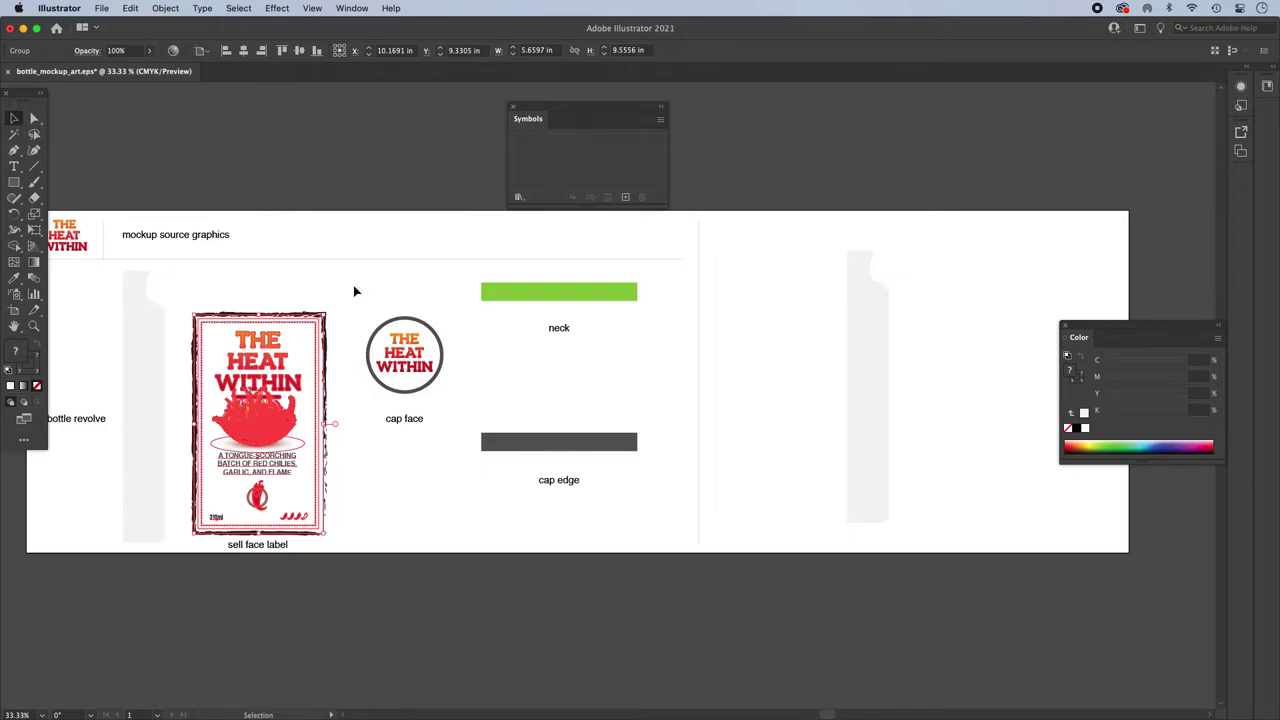
left_click(318, 528)
Step: Drag the label into the Symbols panel as a Graphic symbol named 'sell face'
left_click_drag(254, 453, 553, 162)
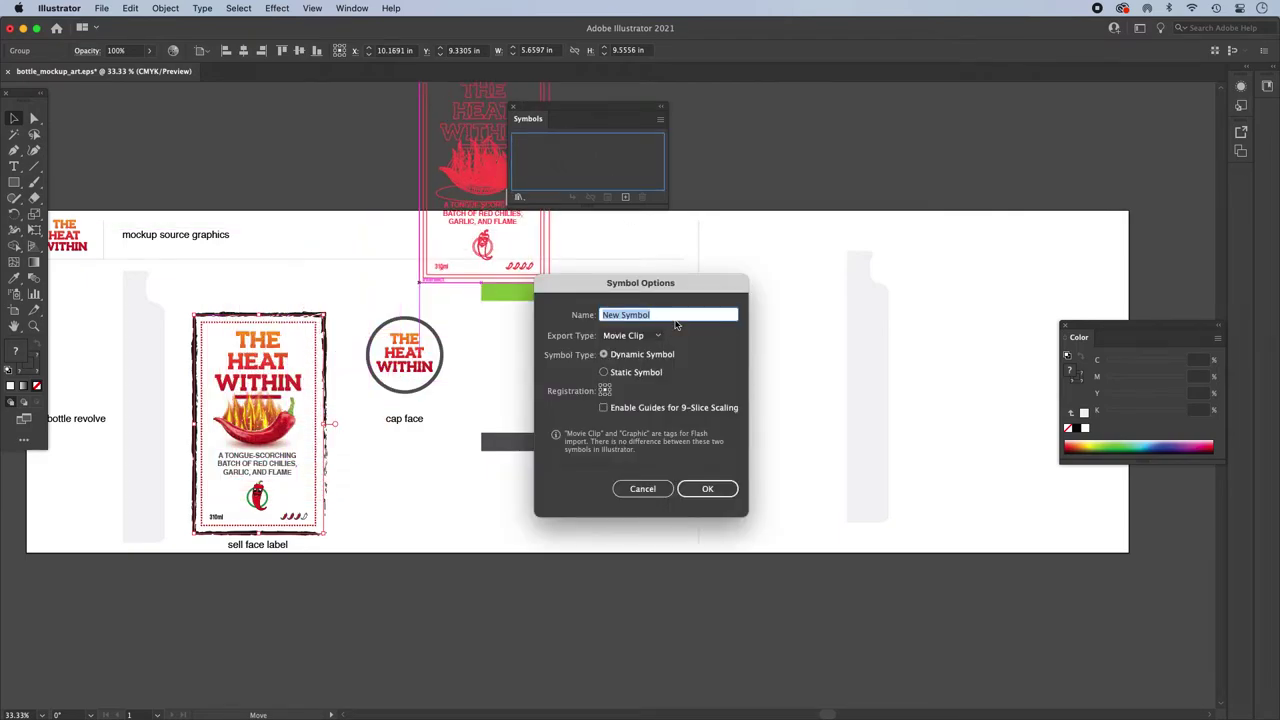
type("sell face")
left_click(626, 337)
left_click(628, 366)
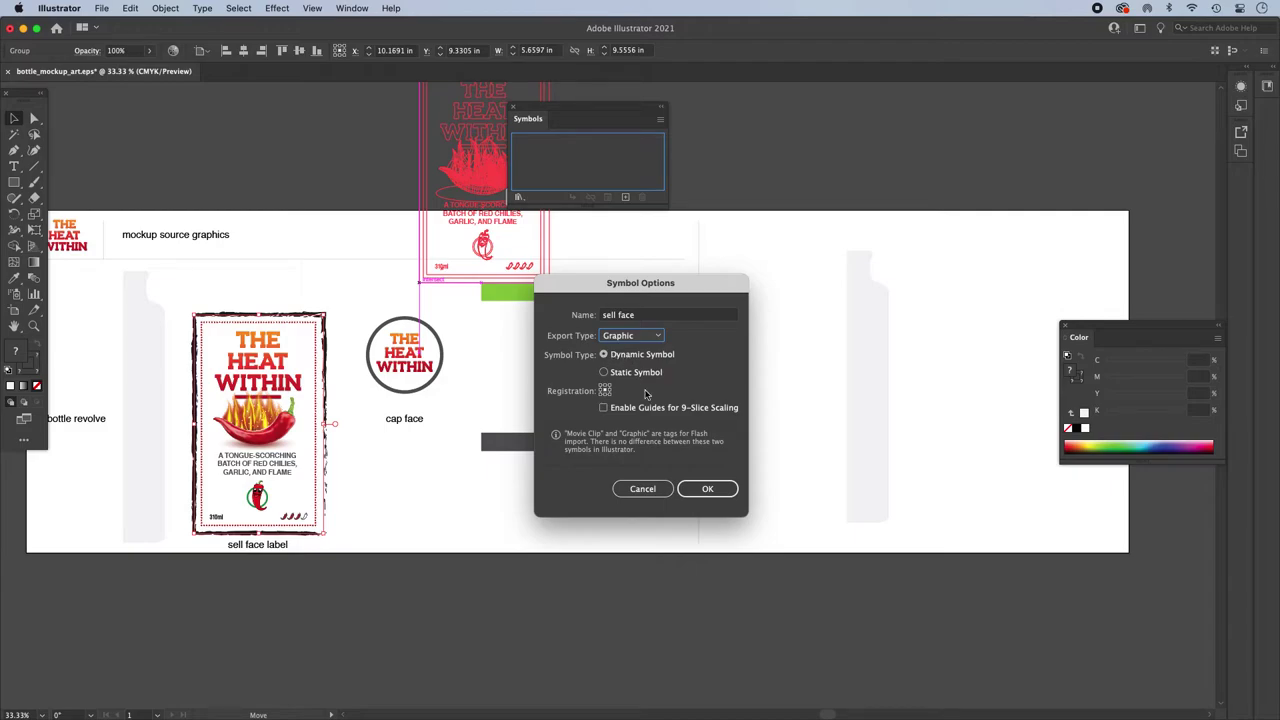
left_click(716, 490)
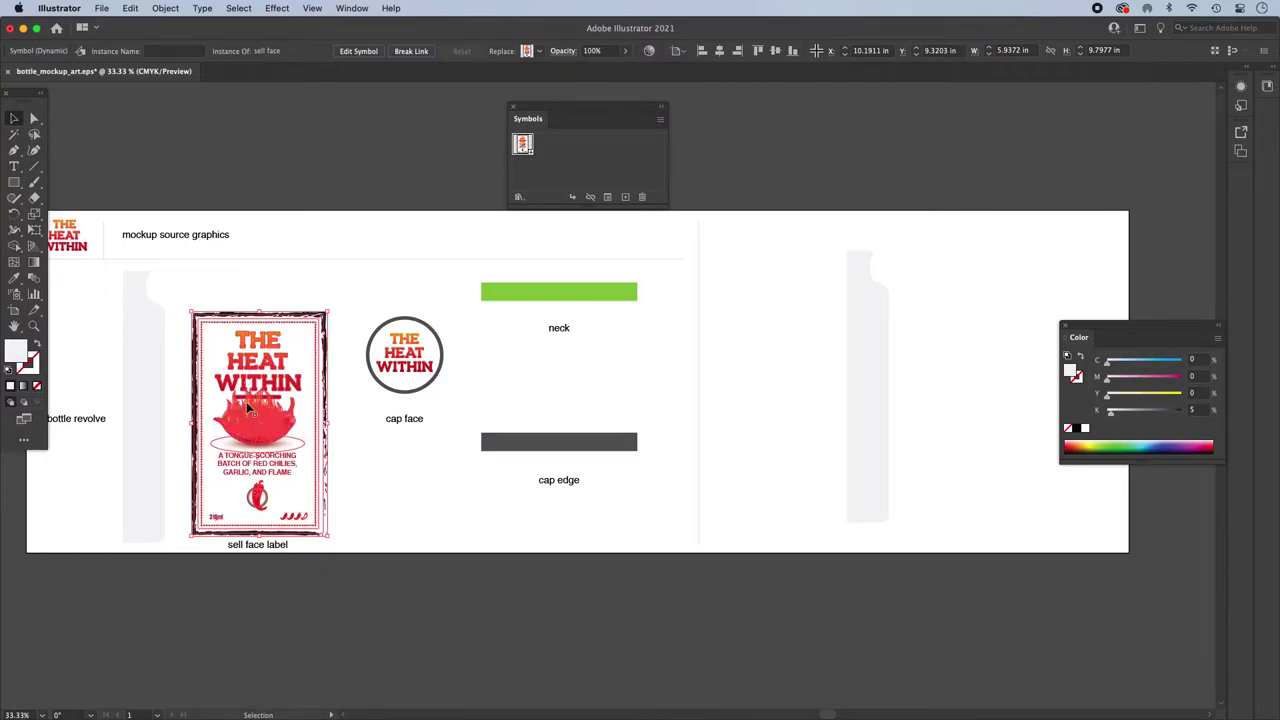
left_click(293, 280)
Step: Delete the sell face symbol with its instances, then undo to restore the label
left_click(277, 370)
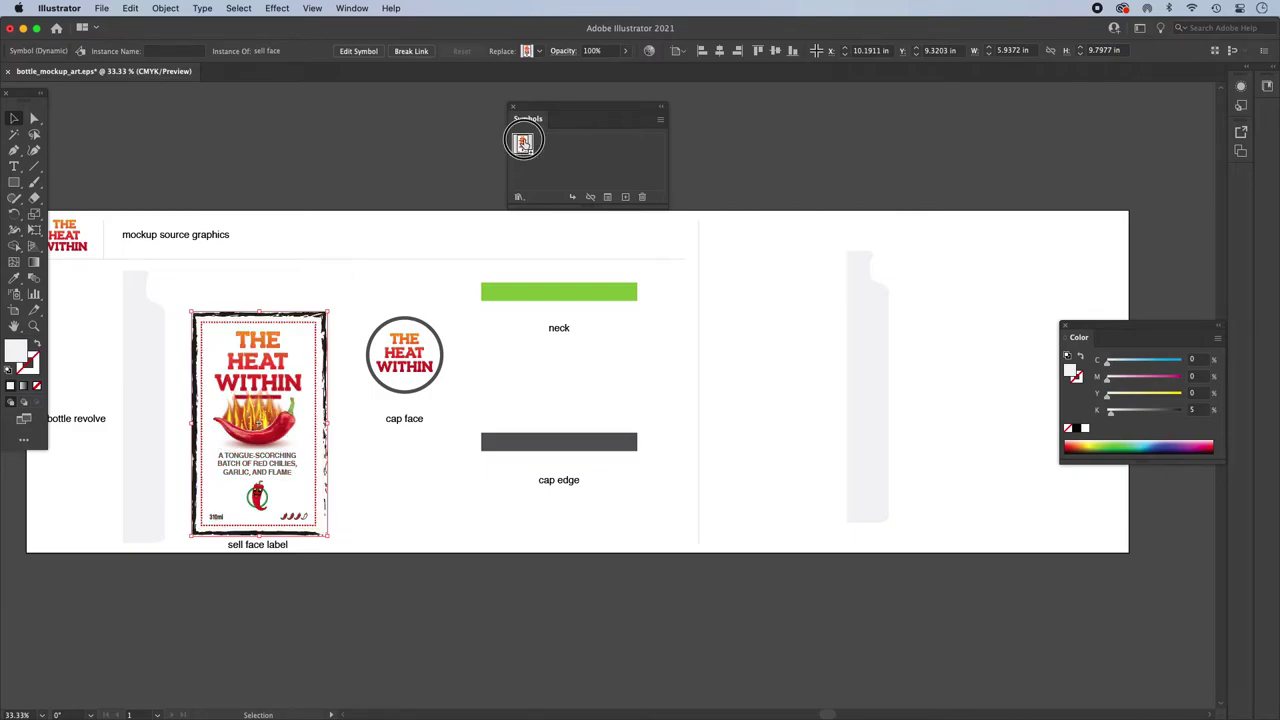
left_click(643, 197)
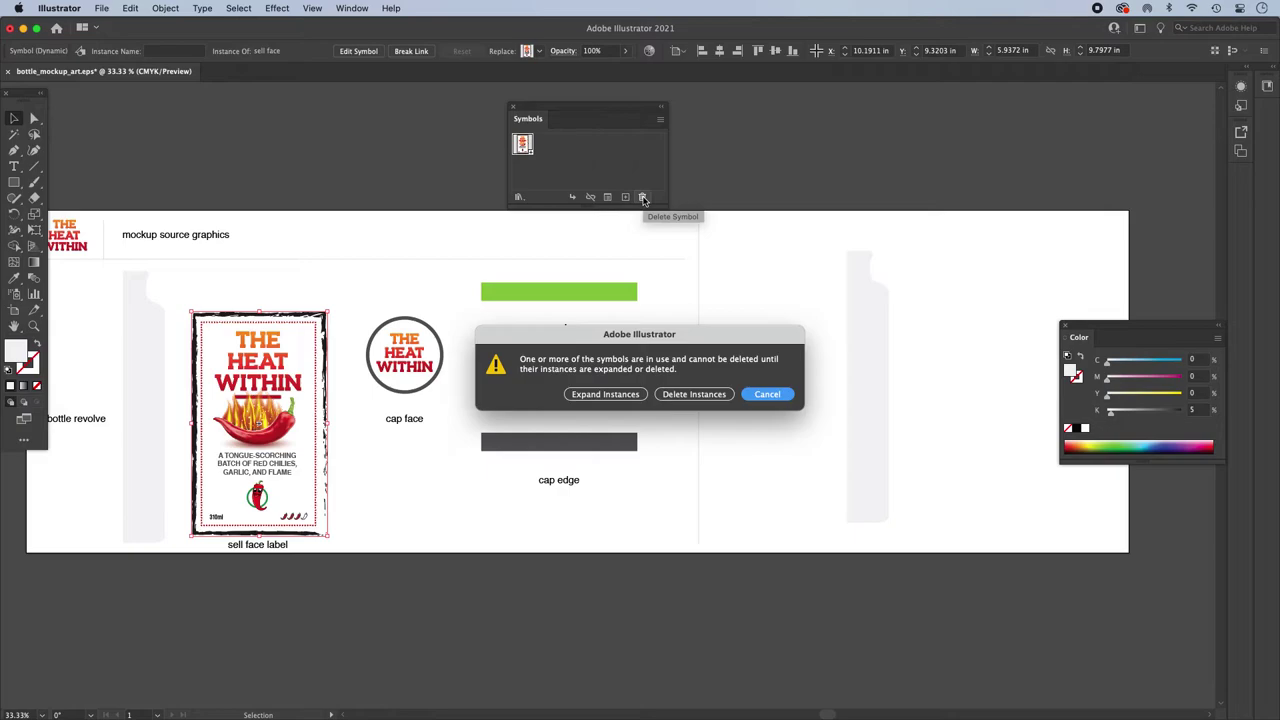
left_click(686, 401)
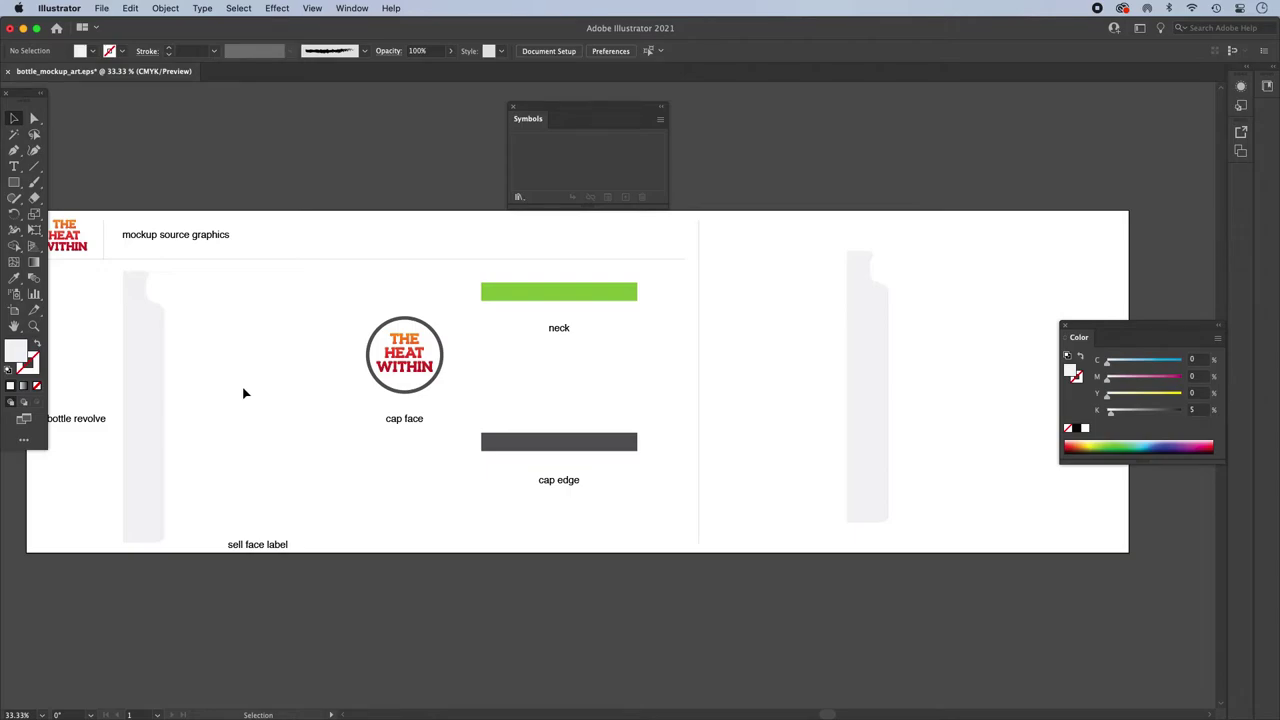
key("super+z")
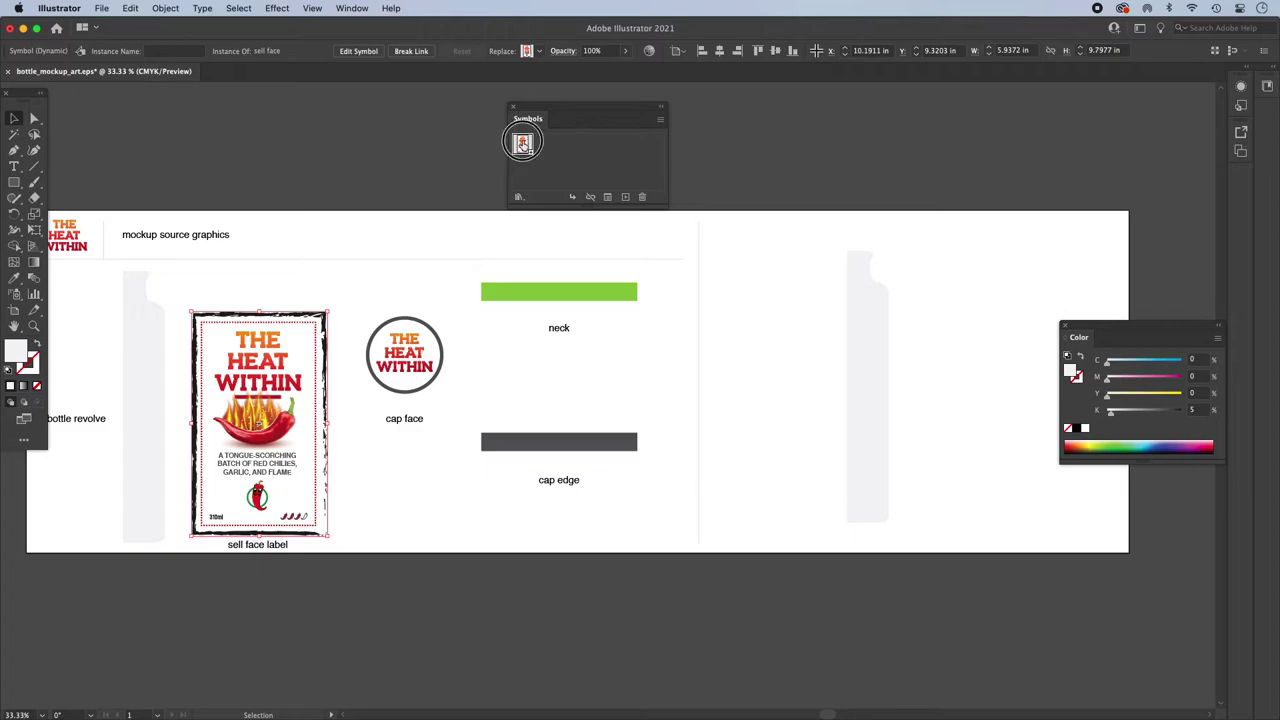
Step: Delete the sell face symbol again, expanding instances so the label stays as artwork
left_click(641, 197)
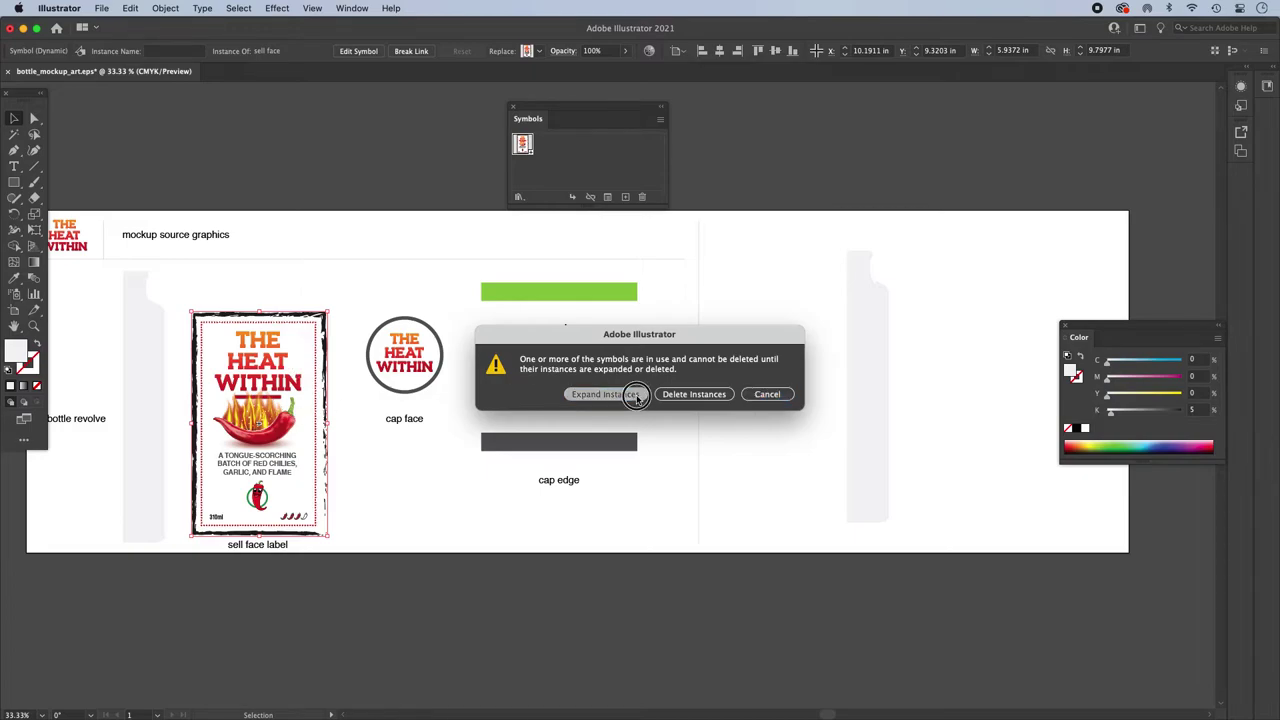
left_click(605, 394)
key("super+y")
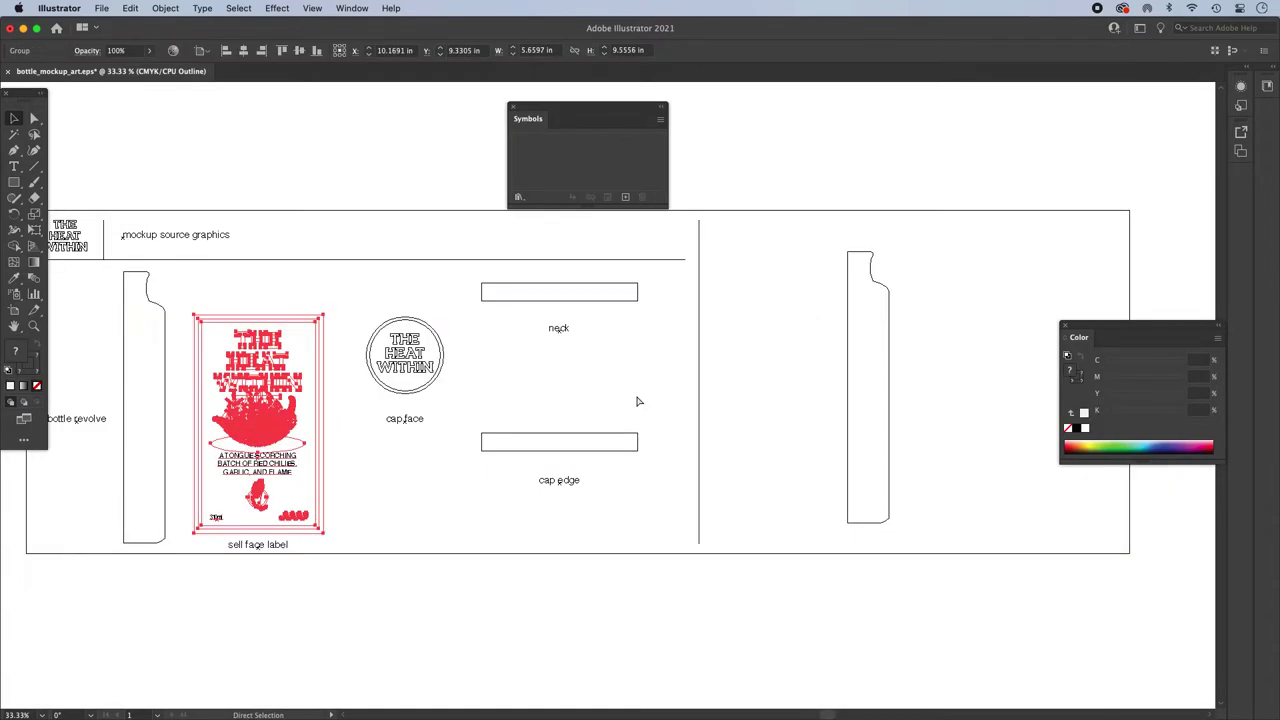
key("super+y")
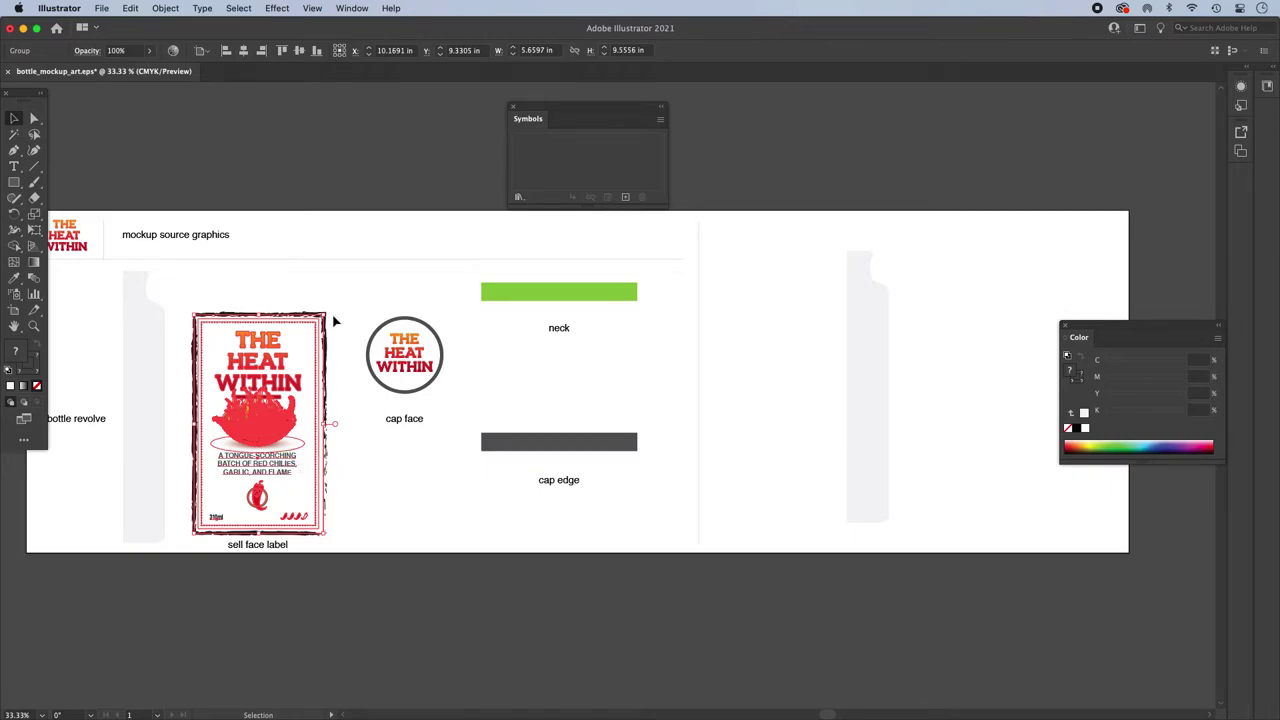
Step: Make the cap face circle a Graphic symbol named 'cap face'
key("F8")
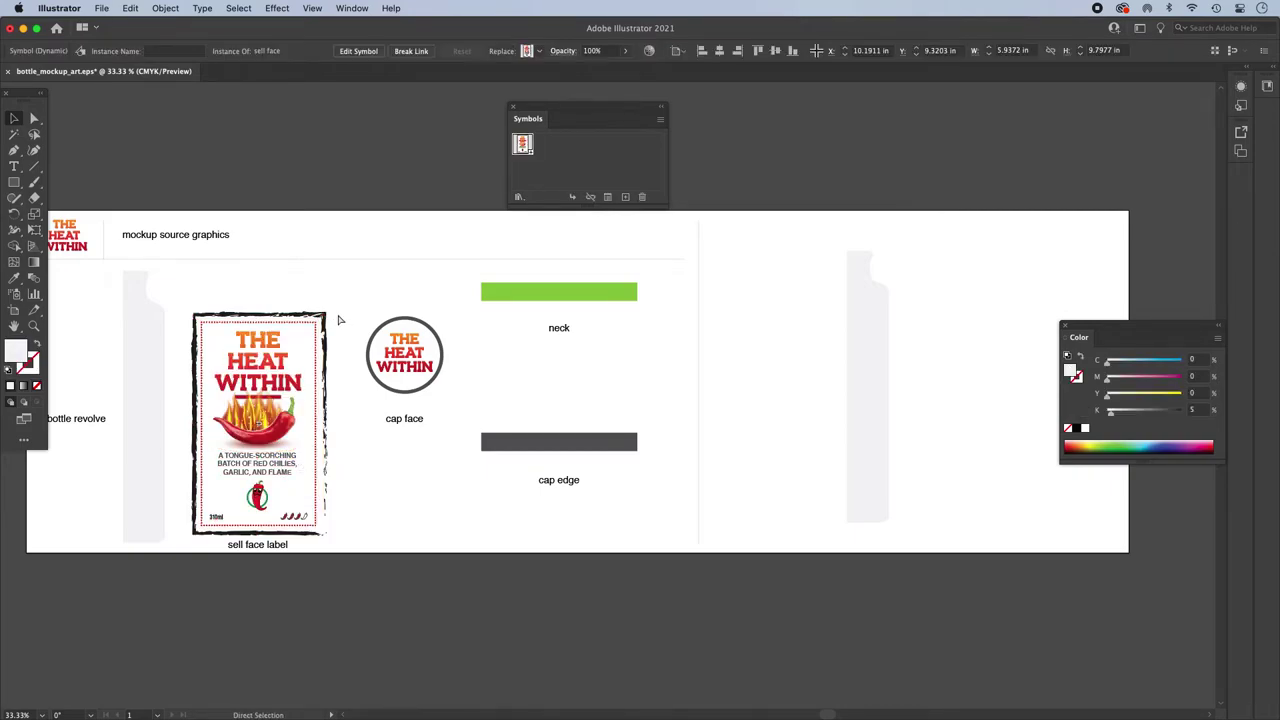
left_click(382, 236)
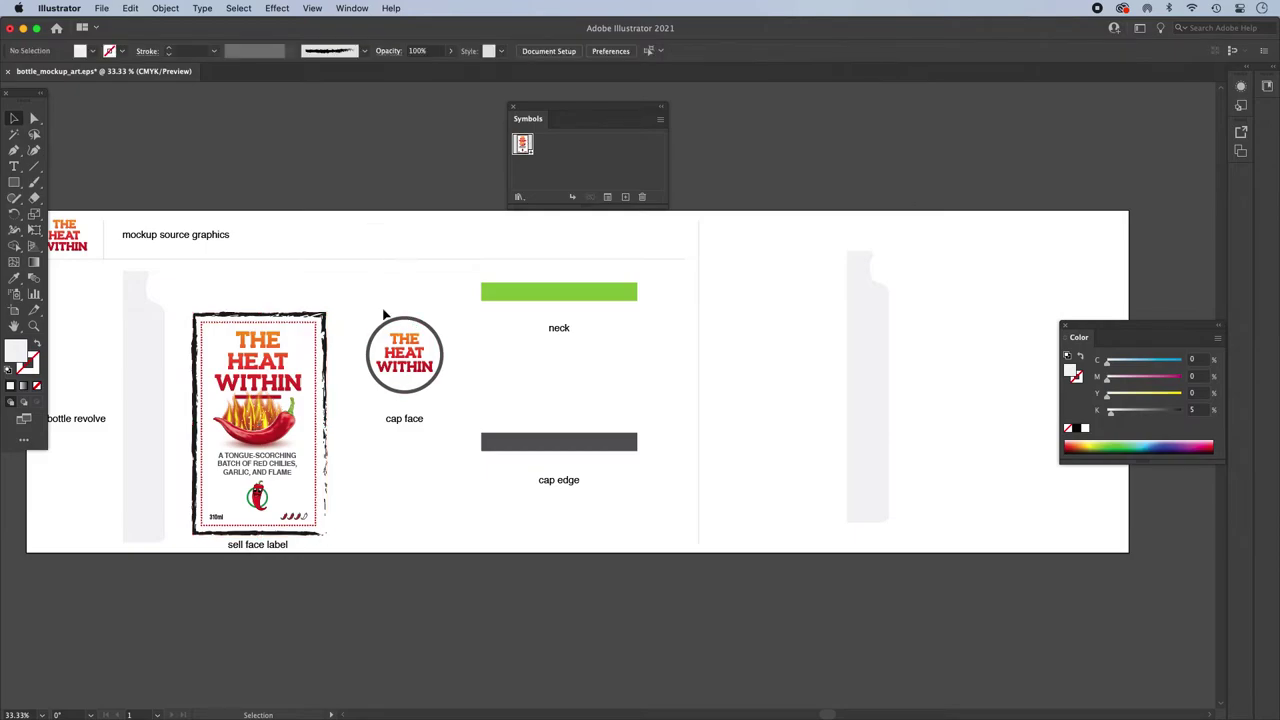
left_click_drag(439, 342, 615, 160)
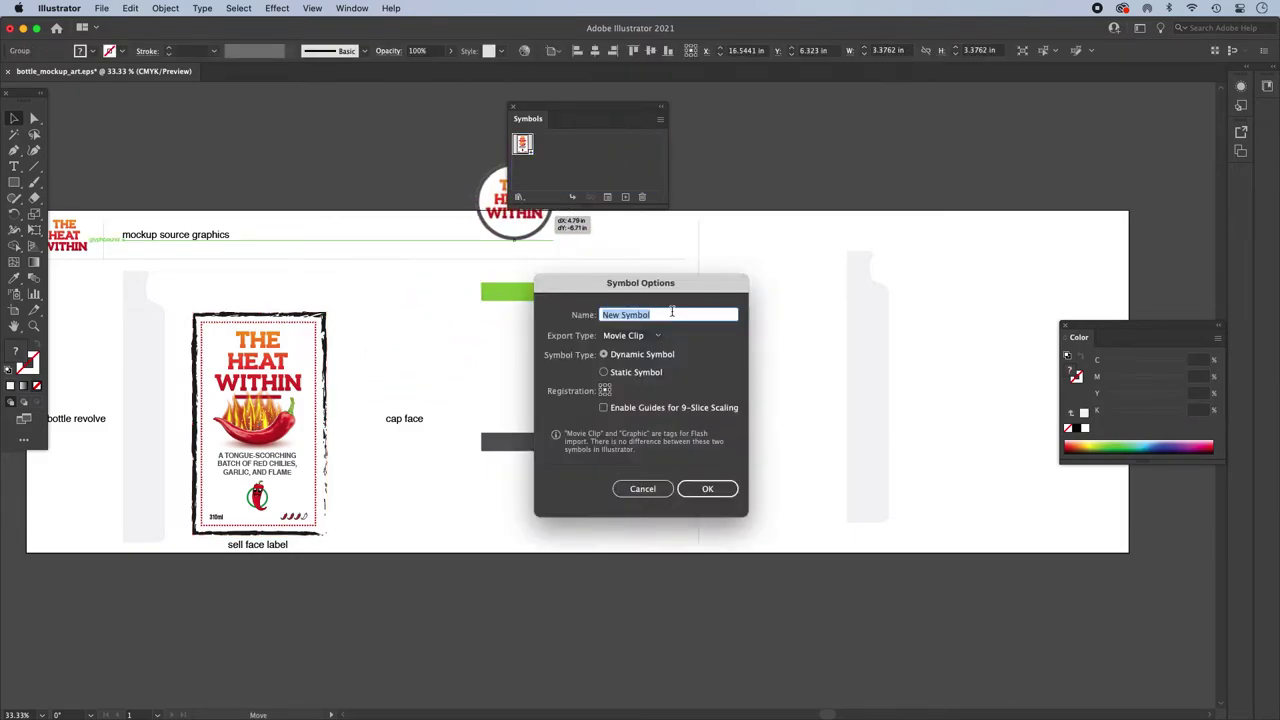
type("cap face")
left_click(630, 336)
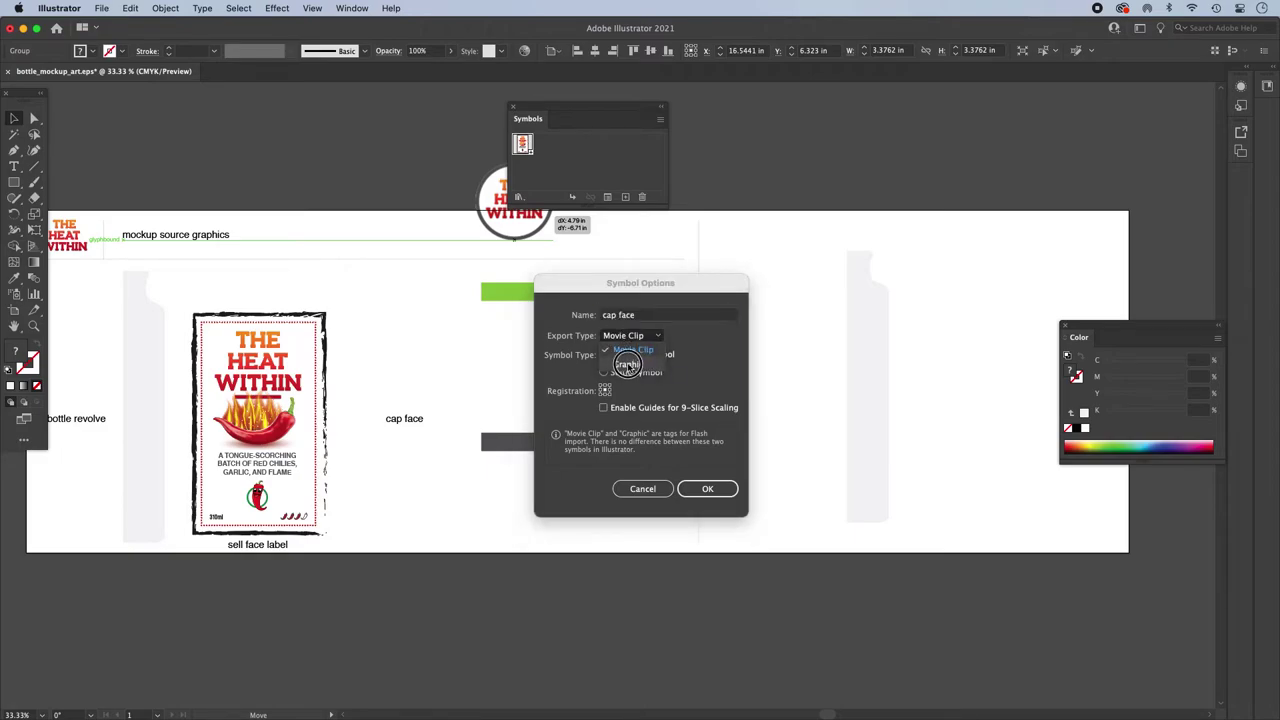
left_click(628, 361)
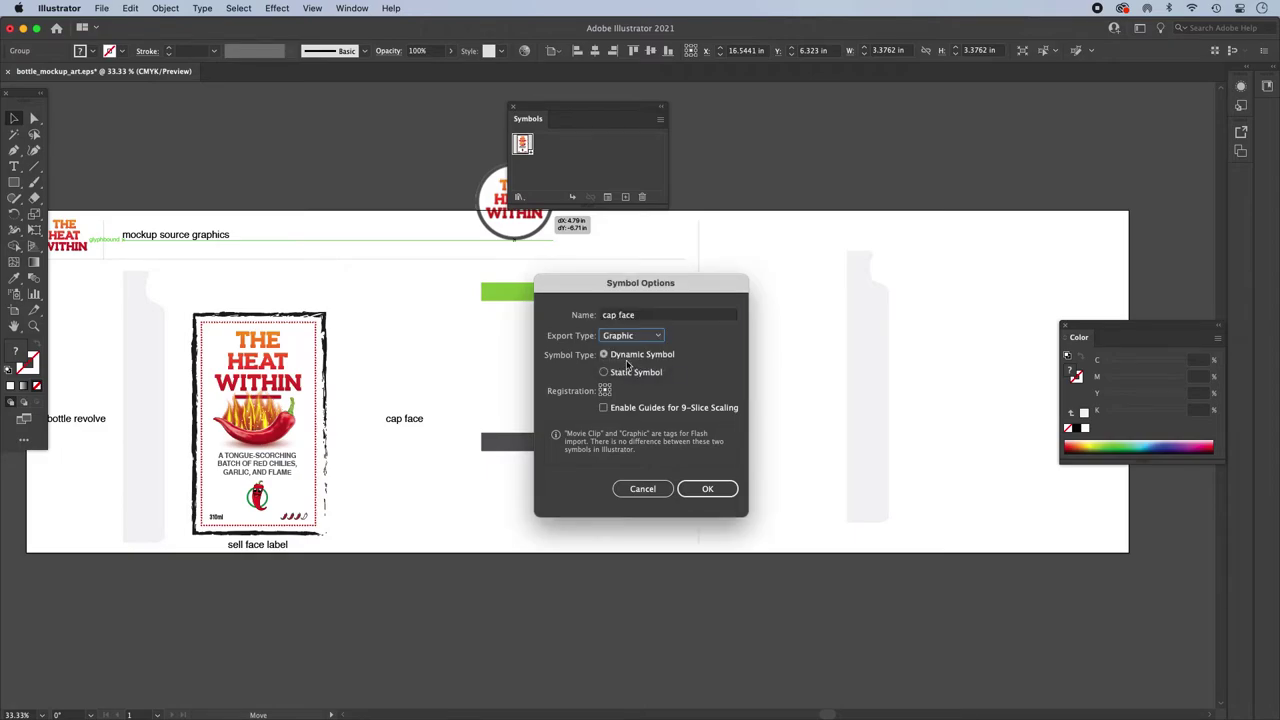
left_click(716, 492)
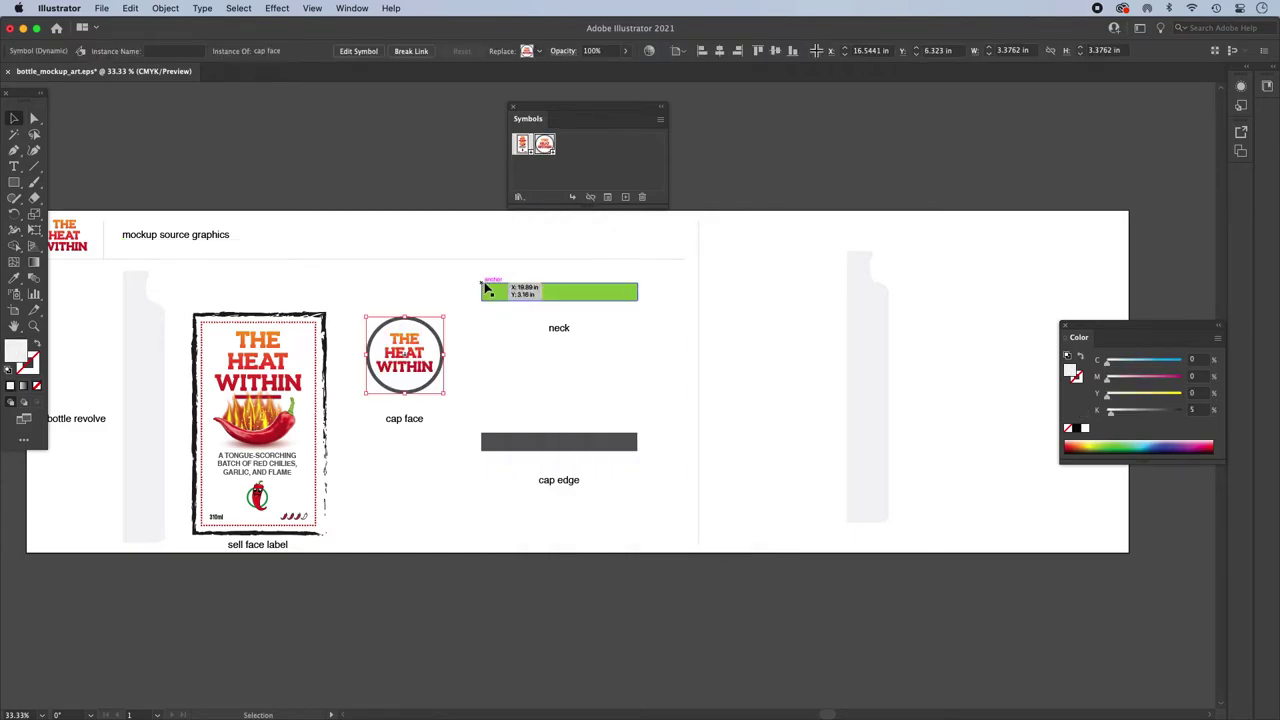
Step: Make the green neck bar a Graphic symbol named 'neck'
left_click(557, 290)
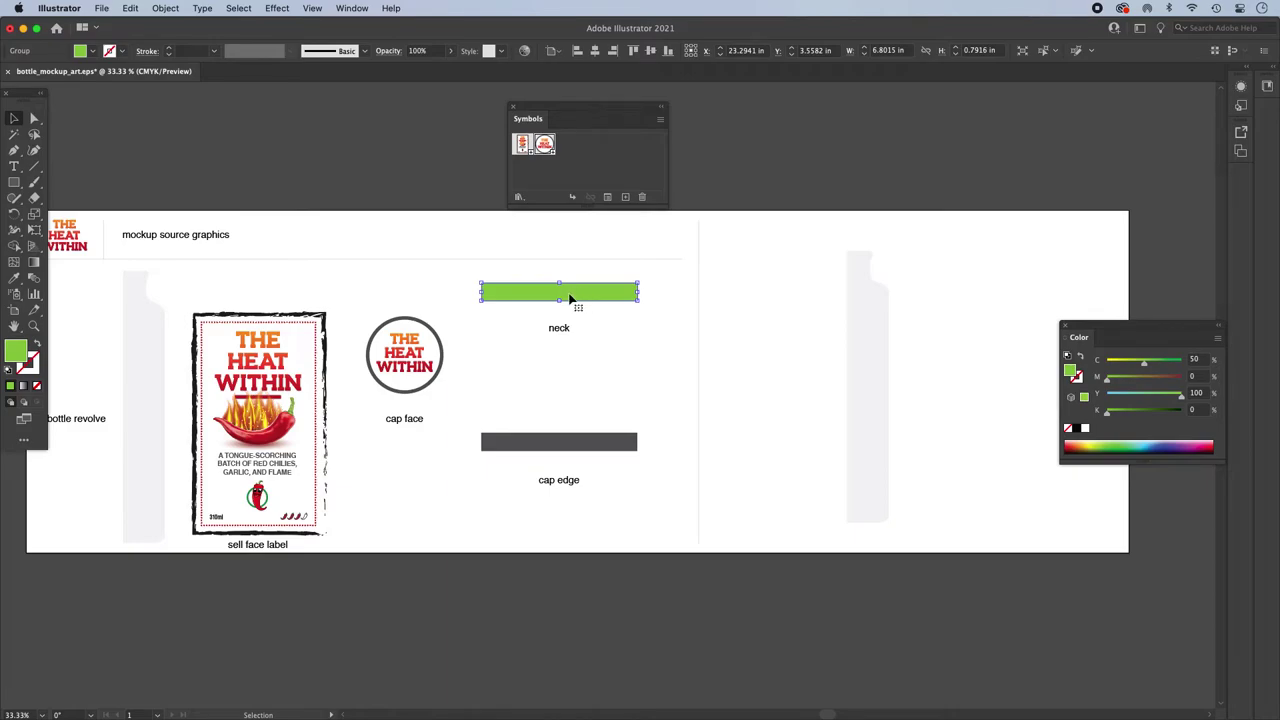
left_click_drag(576, 296, 636, 202)
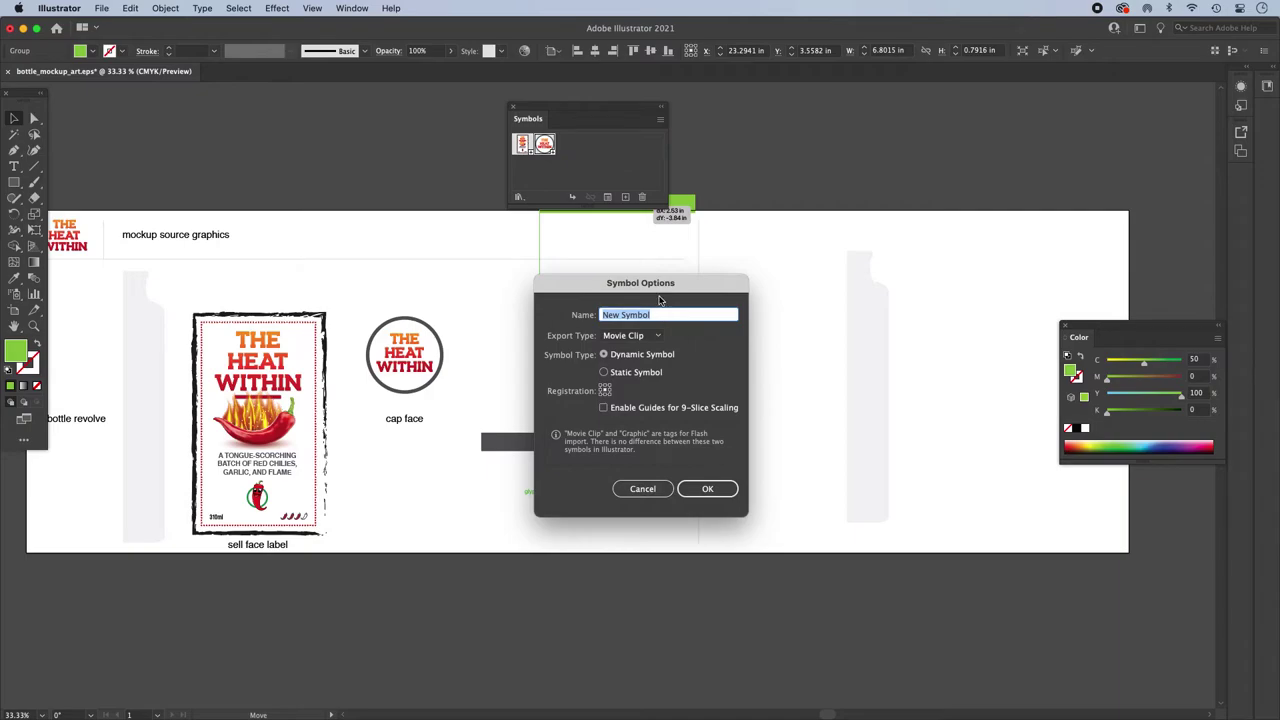
type("neck")
left_click(632, 337)
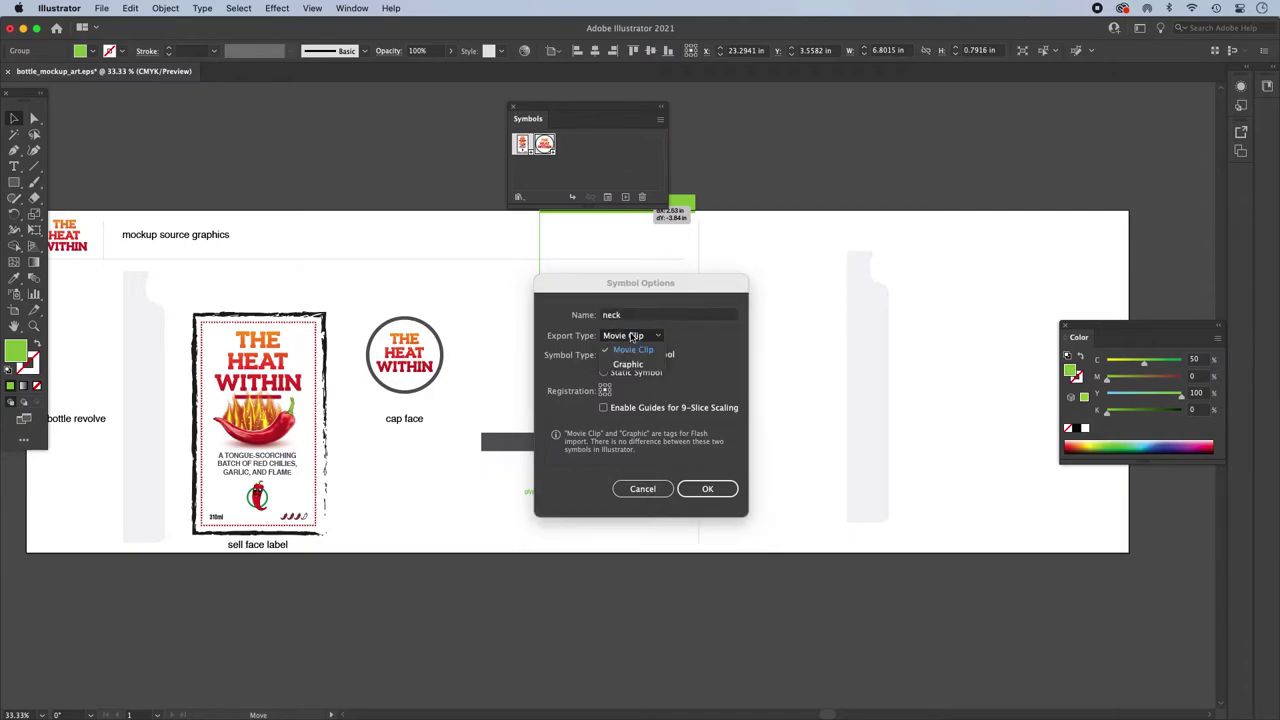
left_click(628, 364)
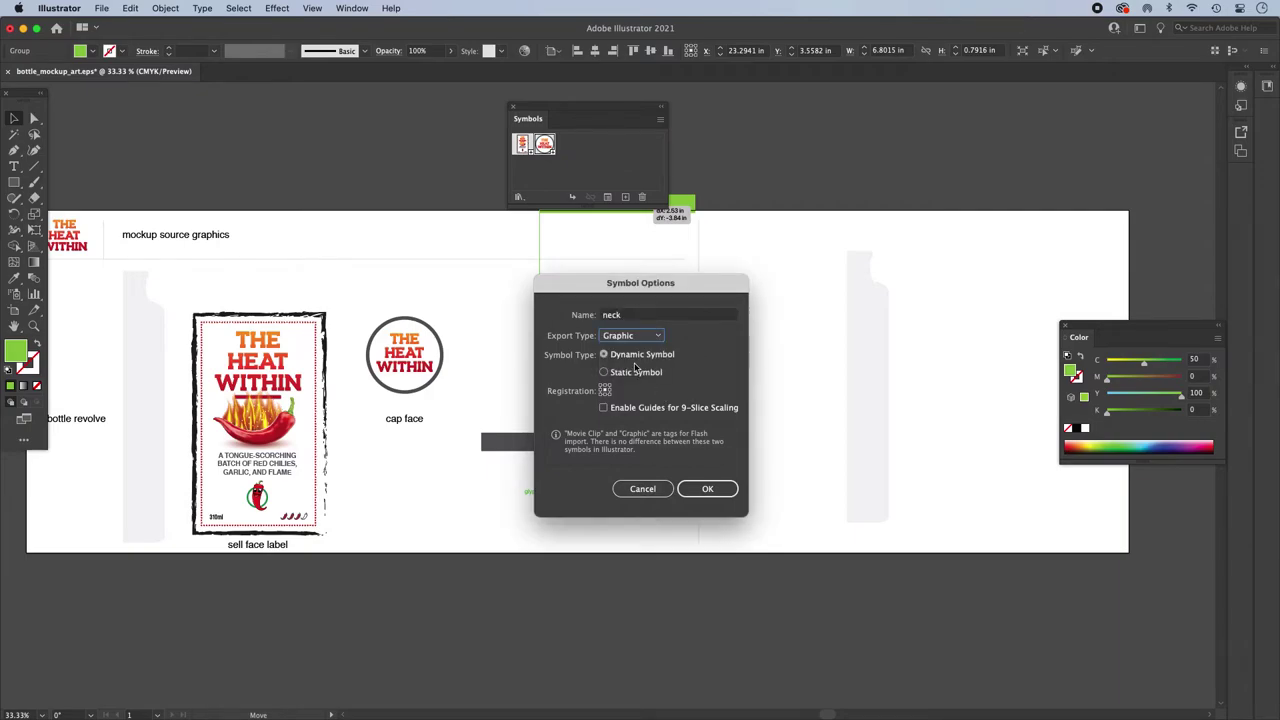
left_click(709, 488)
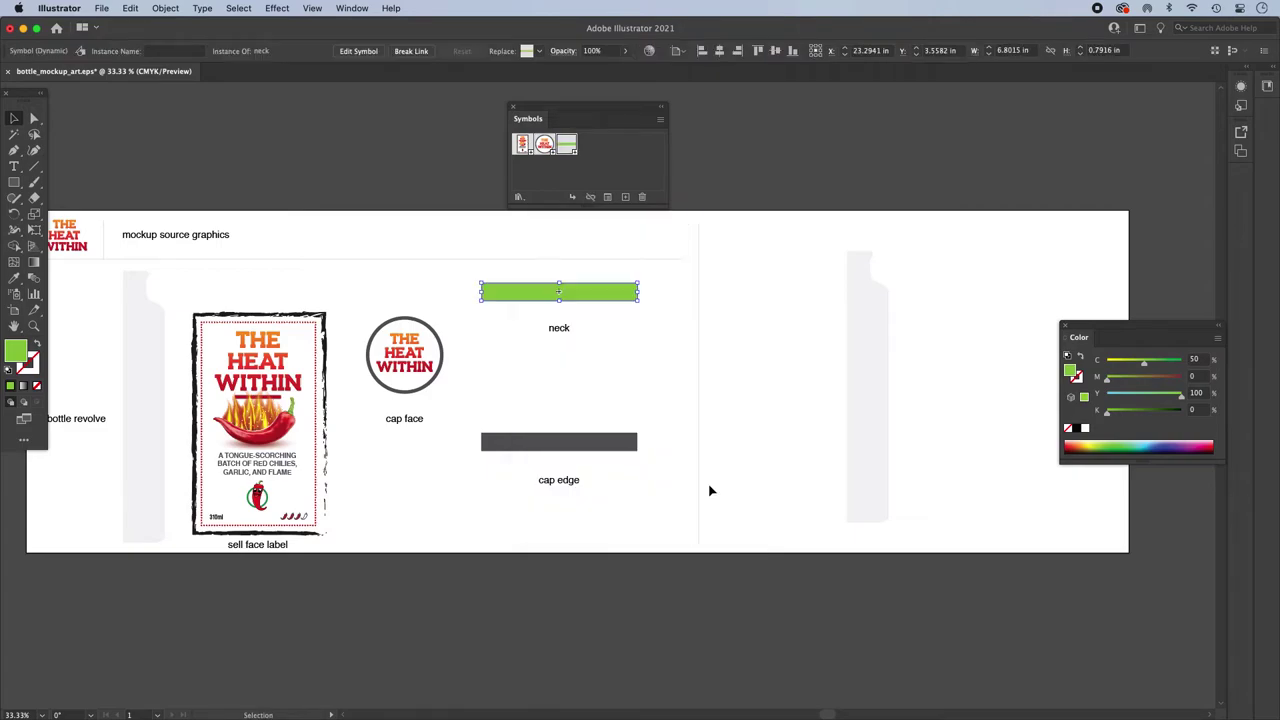
Step: Make the dark cap edge bar a Graphic symbol named 'cap edge'
left_click_drag(550, 448, 585, 160)
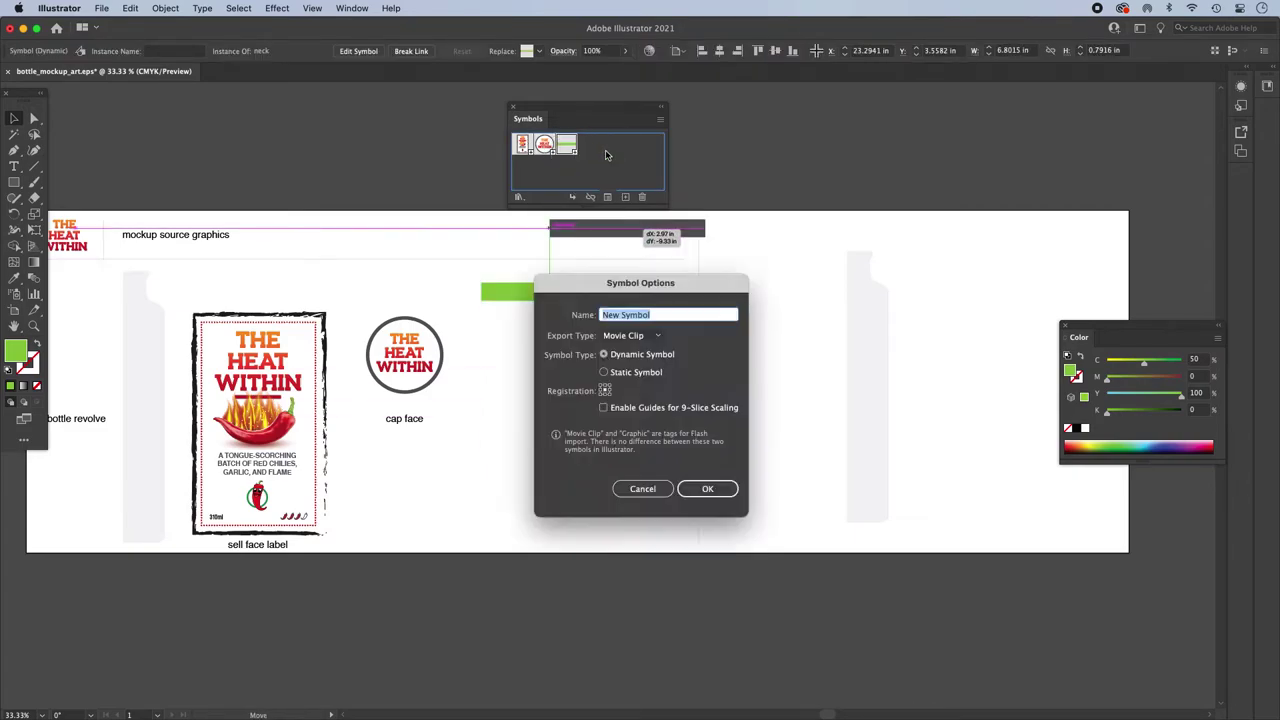
type("cap edge")
left_click(631, 335)
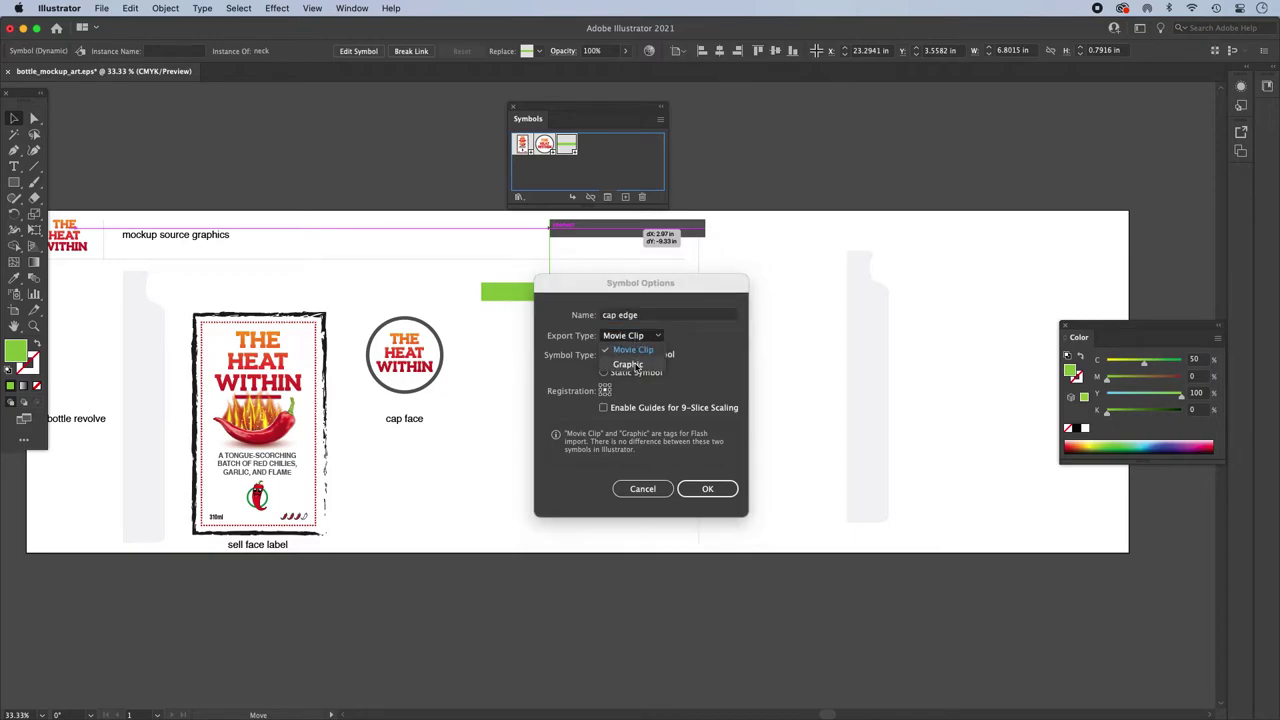
left_click(630, 356)
left_click(712, 490)
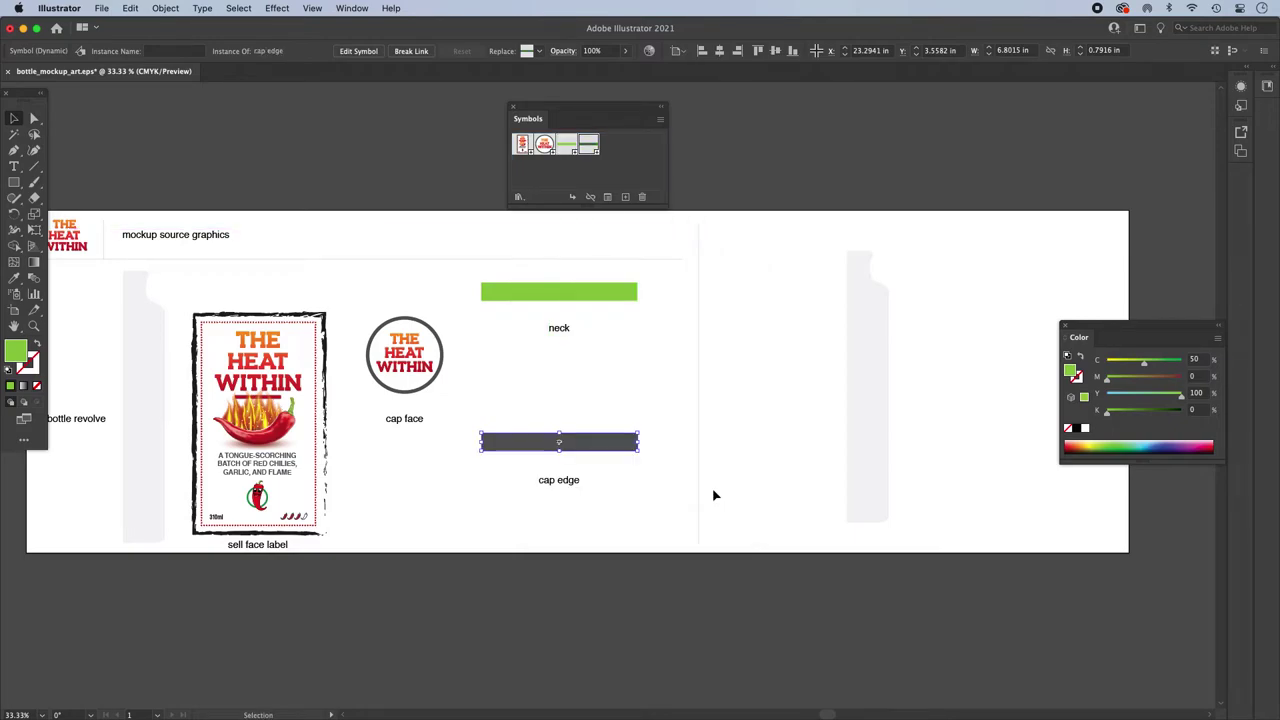
Step: Select the bottle profile shape and centre it in the view
left_click(737, 167)
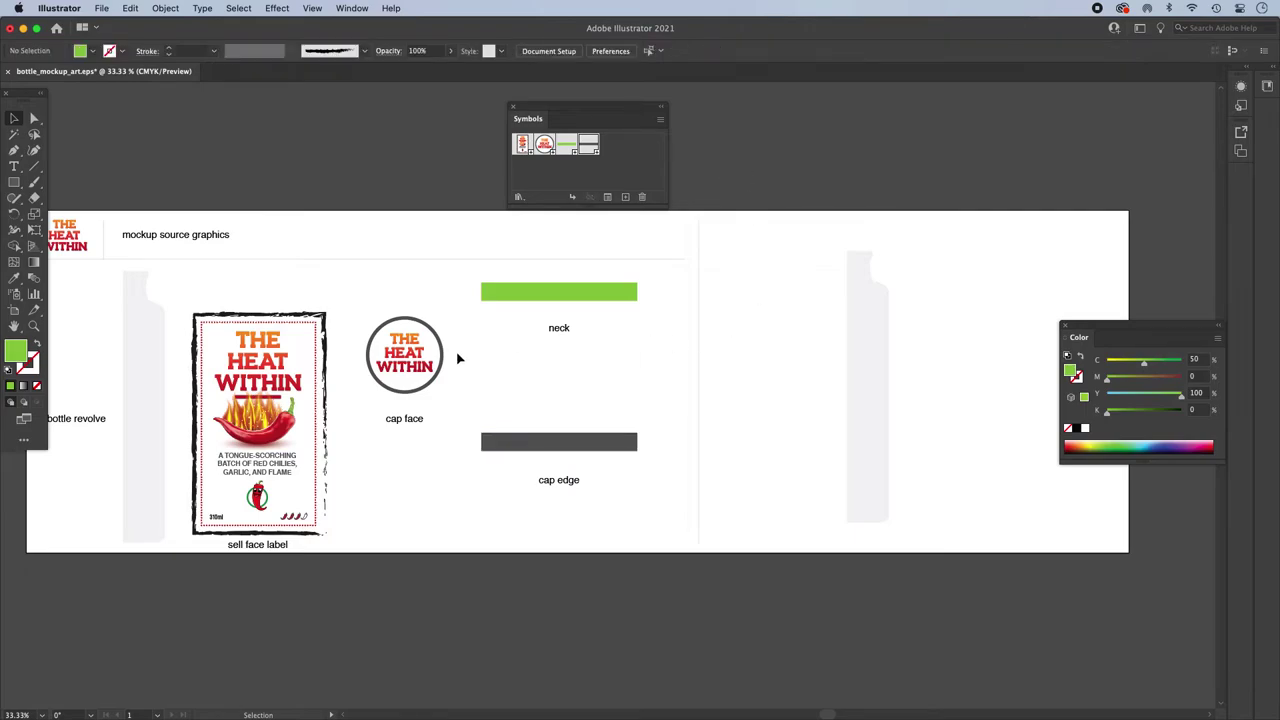
scroll(872, 364, "left", 1)
left_click(900, 343)
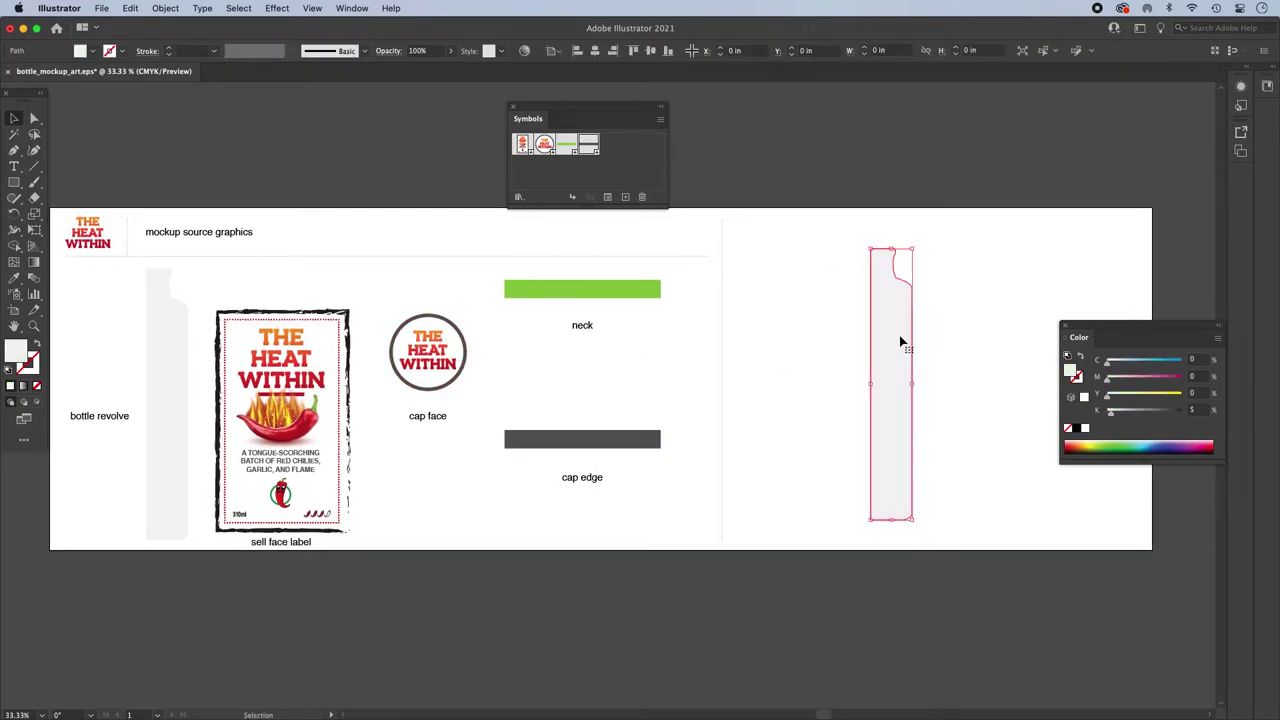
left_click_drag(880, 357, 669, 412)
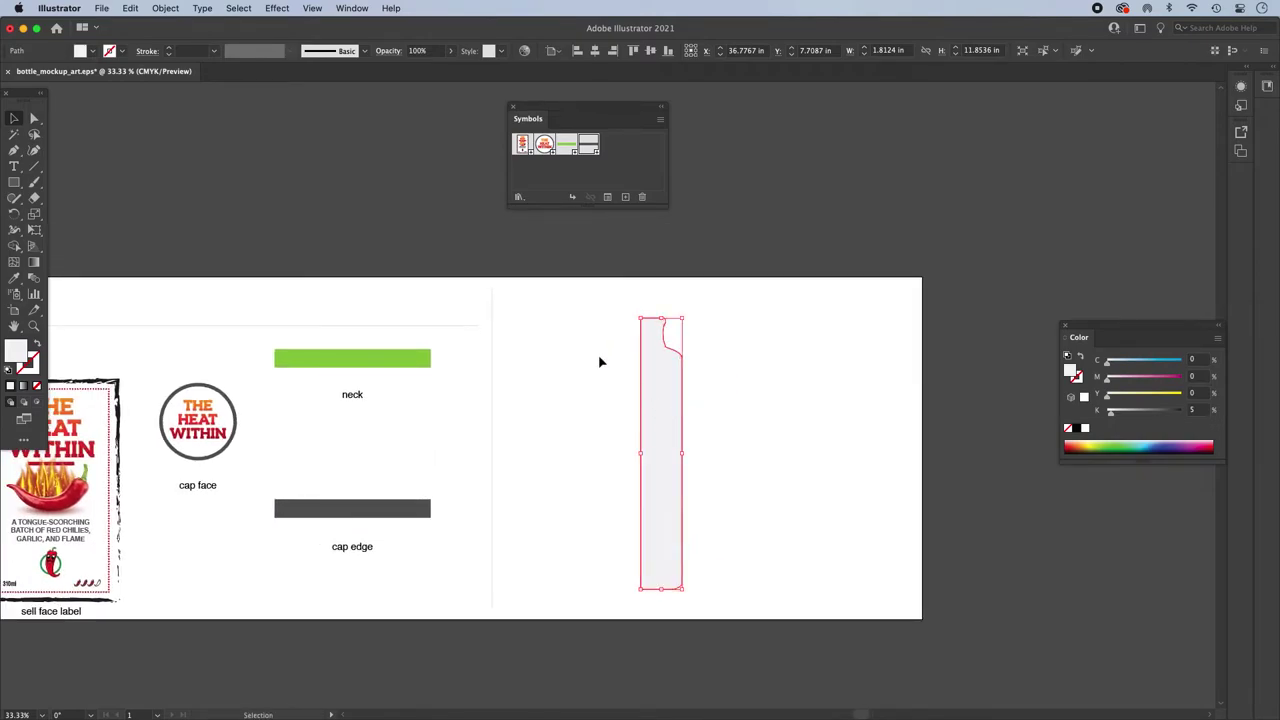
Step: Browse the Effect menu's 3D options, then reopen it to reach Revolve
left_click(275, 8)
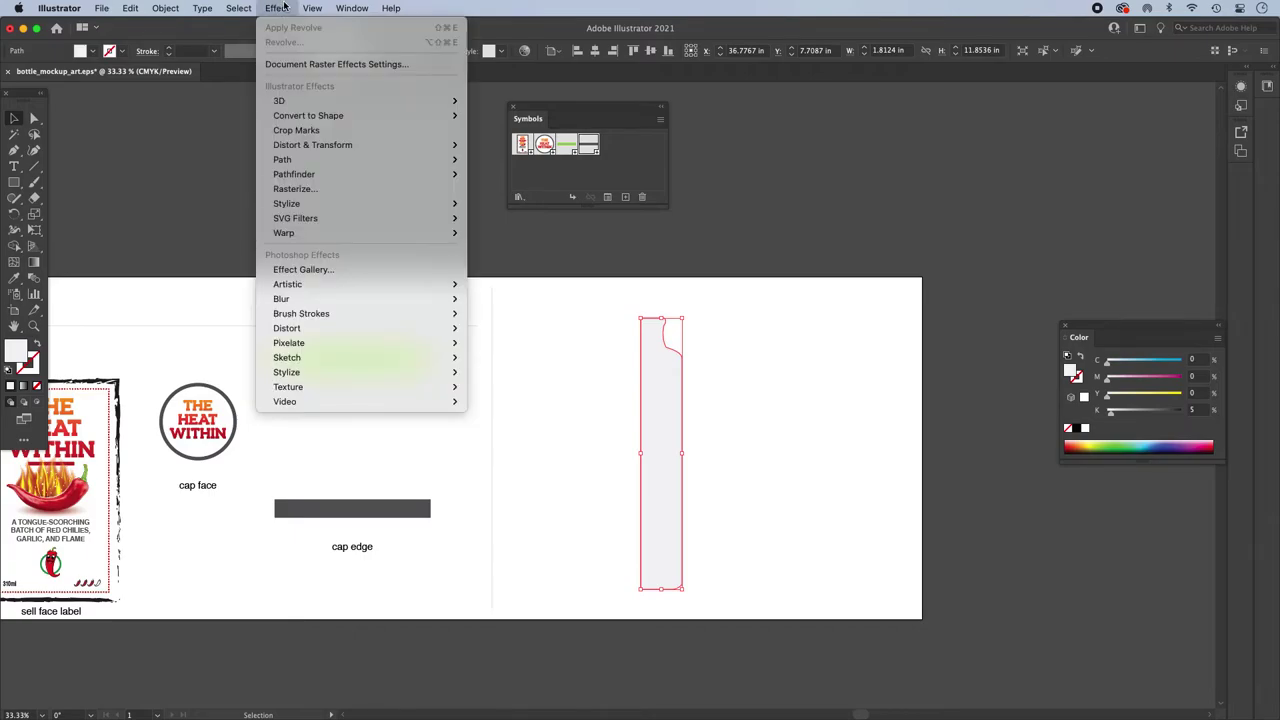
mouse_move(305, 107)
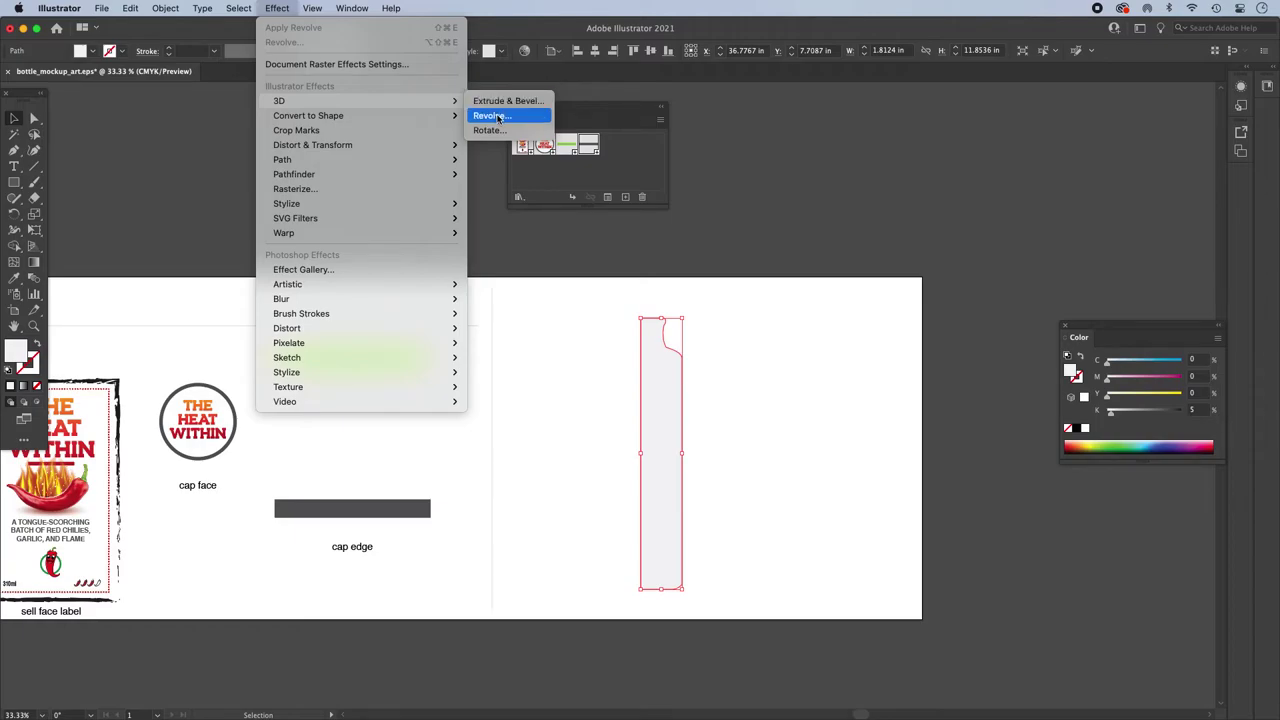
left_click(627, 162)
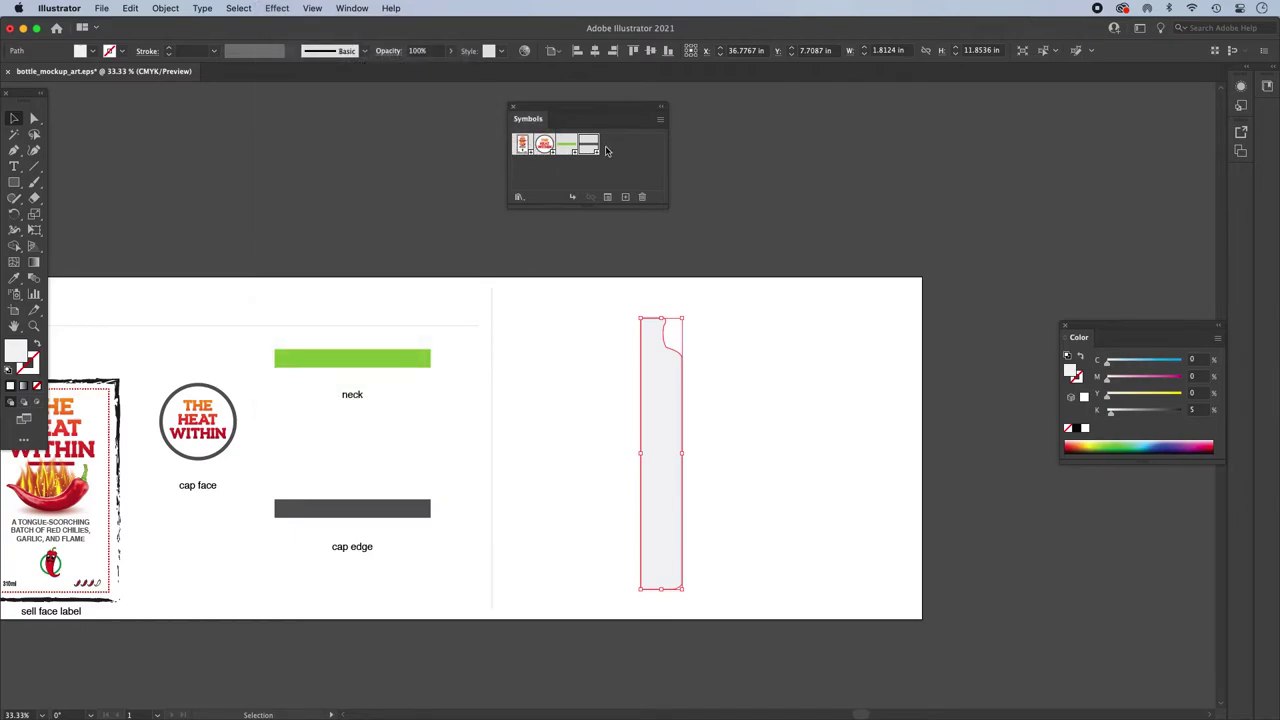
left_click_drag(605, 150, 653, 374)
left_click_drag(653, 374, 653, 395)
left_click(277, 8)
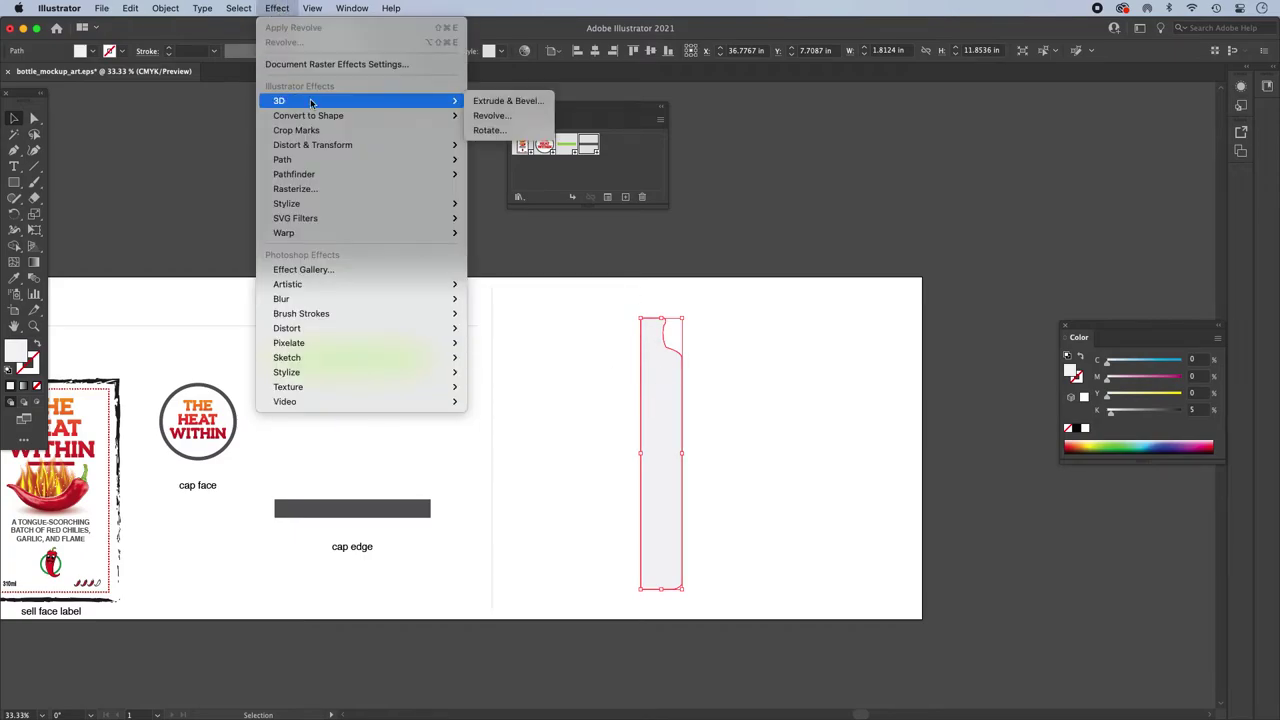
Step: Revolve the bottle profile 360° in Off-Axis Front with Plastic Shading, shift the light, and keep 25 blend steps
left_click(491, 115)
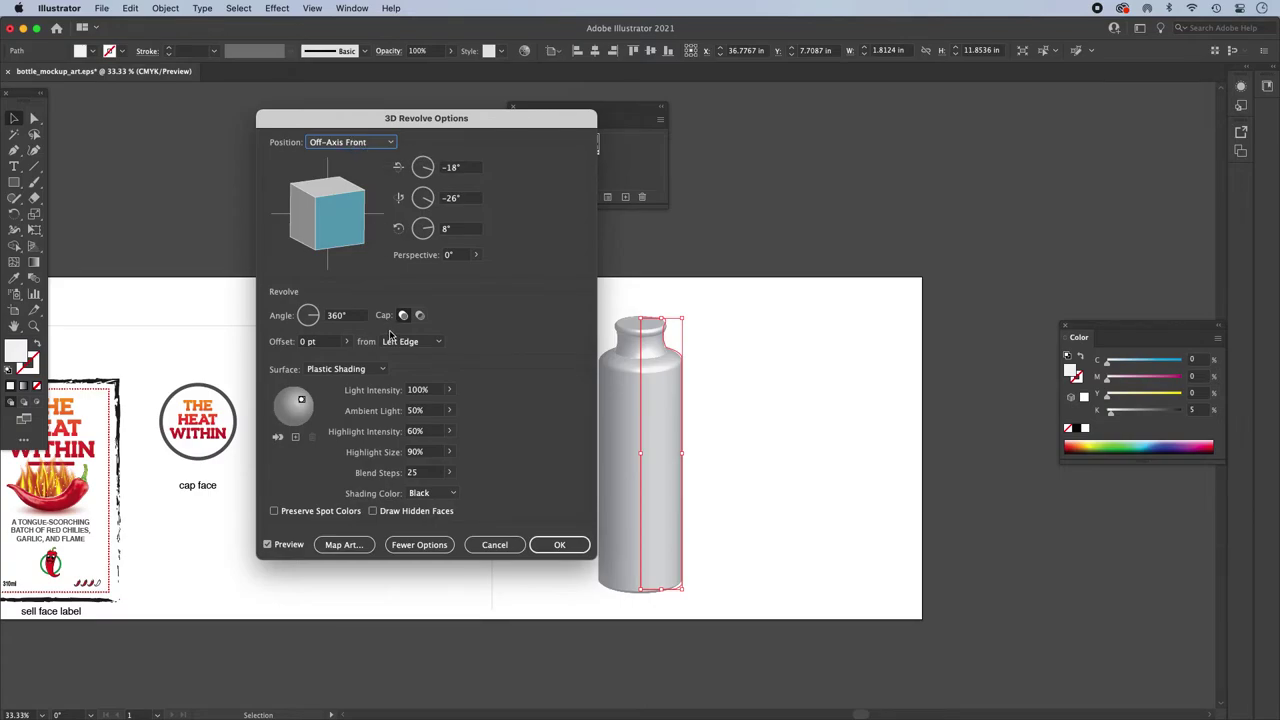
left_click_drag(344, 121, 268, 122)
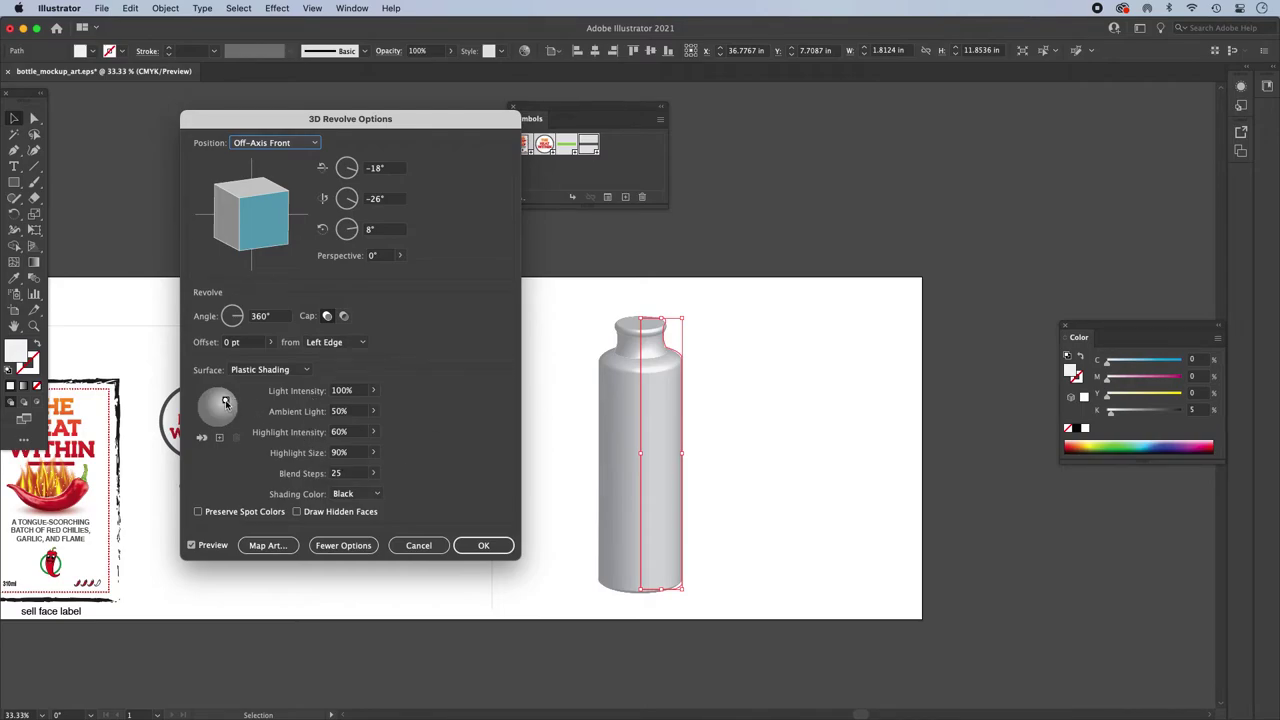
mouse_move(226, 401)
left_mouse_down()
mouse_move(214, 402)
mouse_move(228, 398)
left_mouse_up()
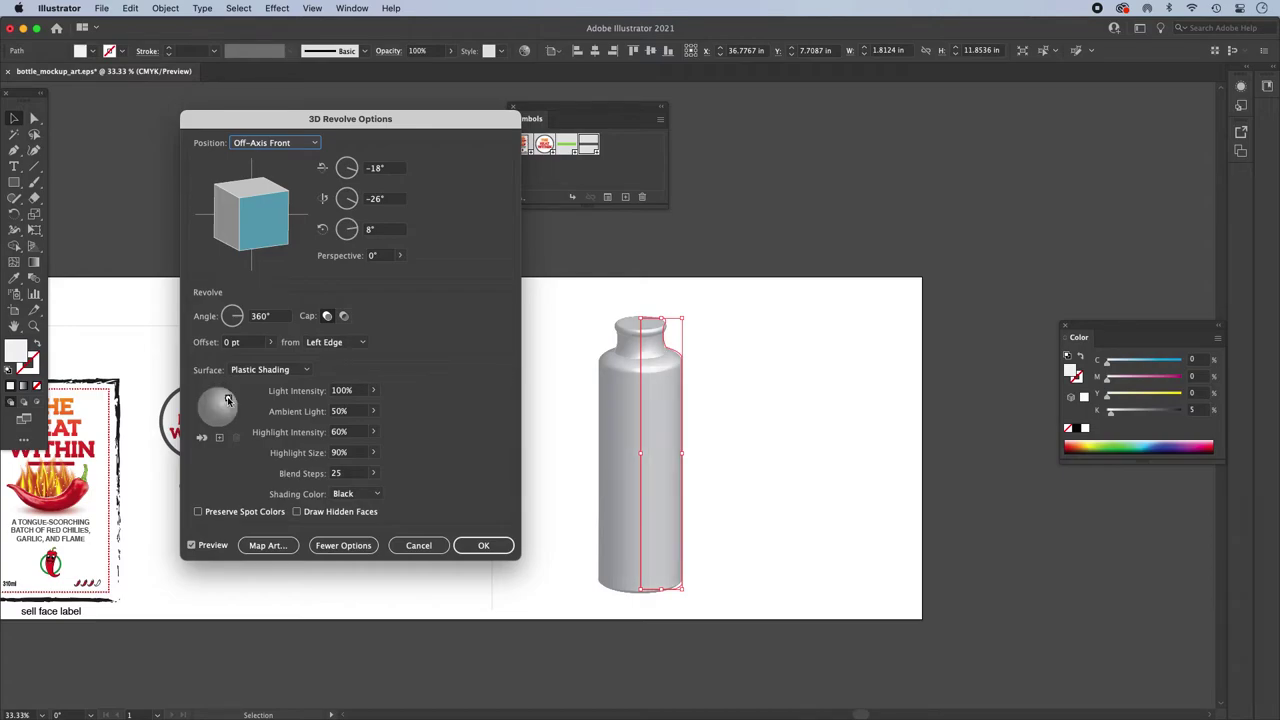
left_click(373, 476)
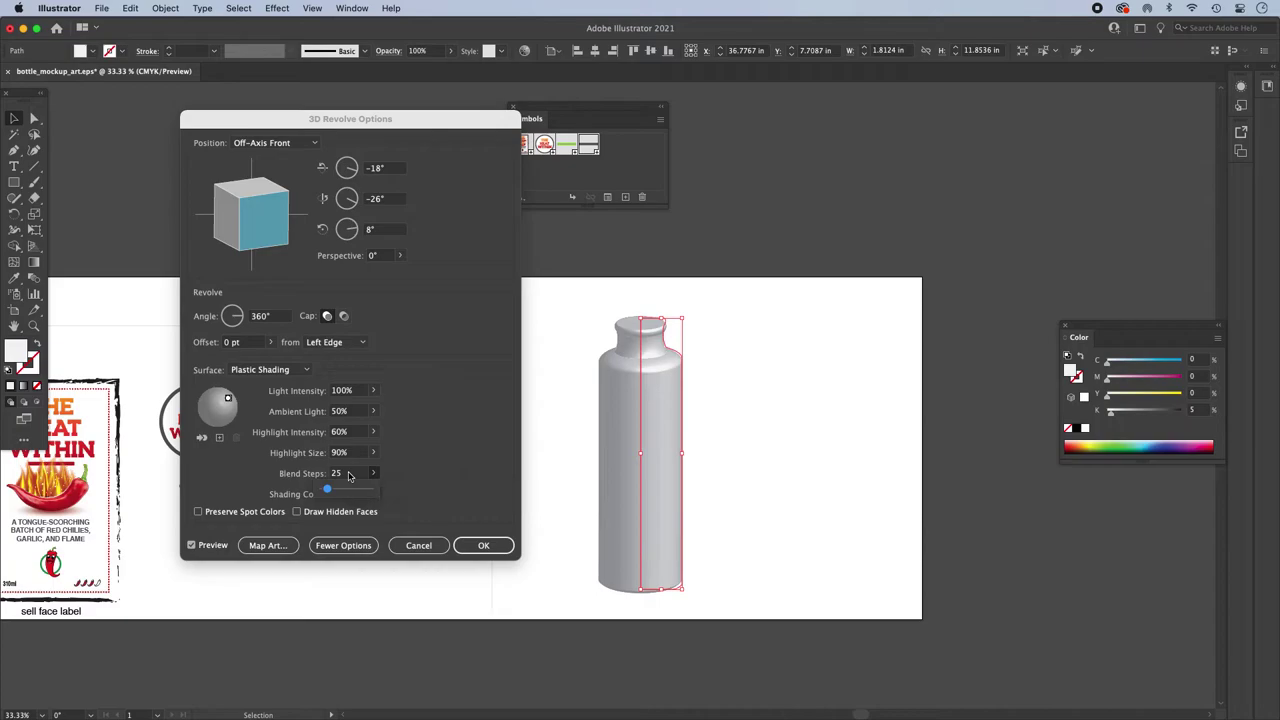
left_click(436, 472)
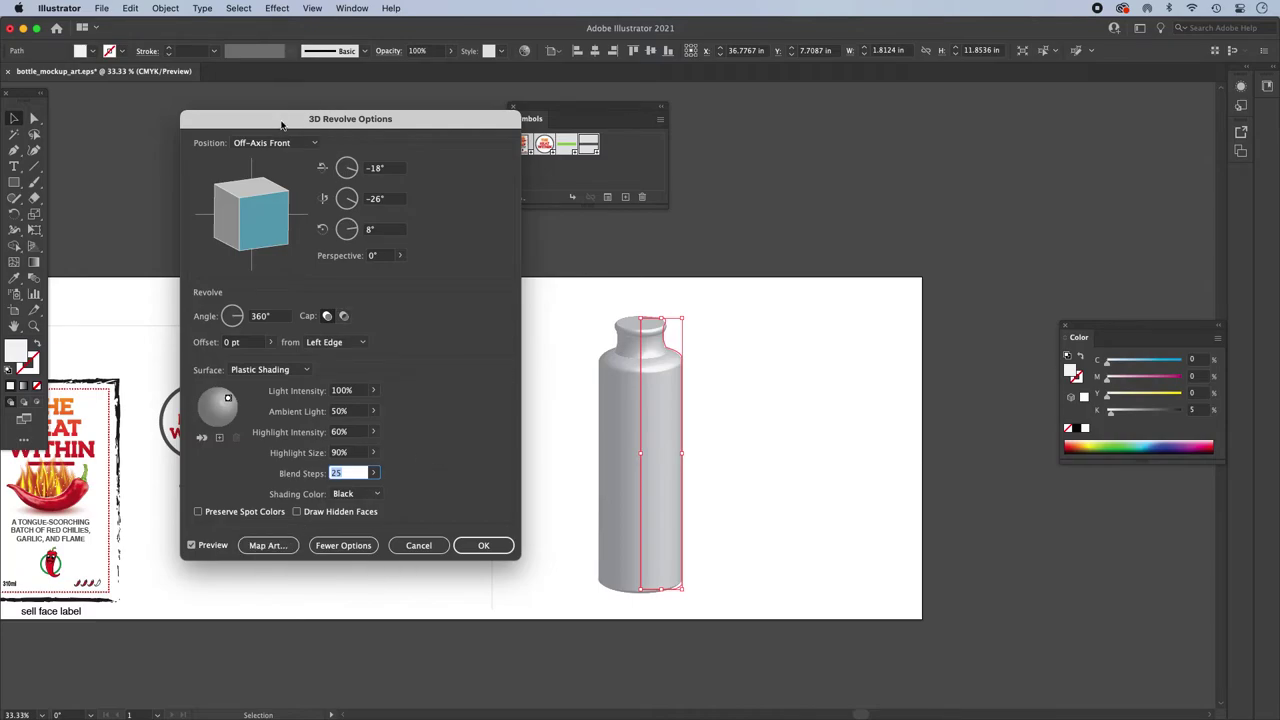
Step: Move the 3D Revolve Options aside, turn Preview on, and open Map Art at surface 1 of 7
left_click_drag(309, 119, 349, 164)
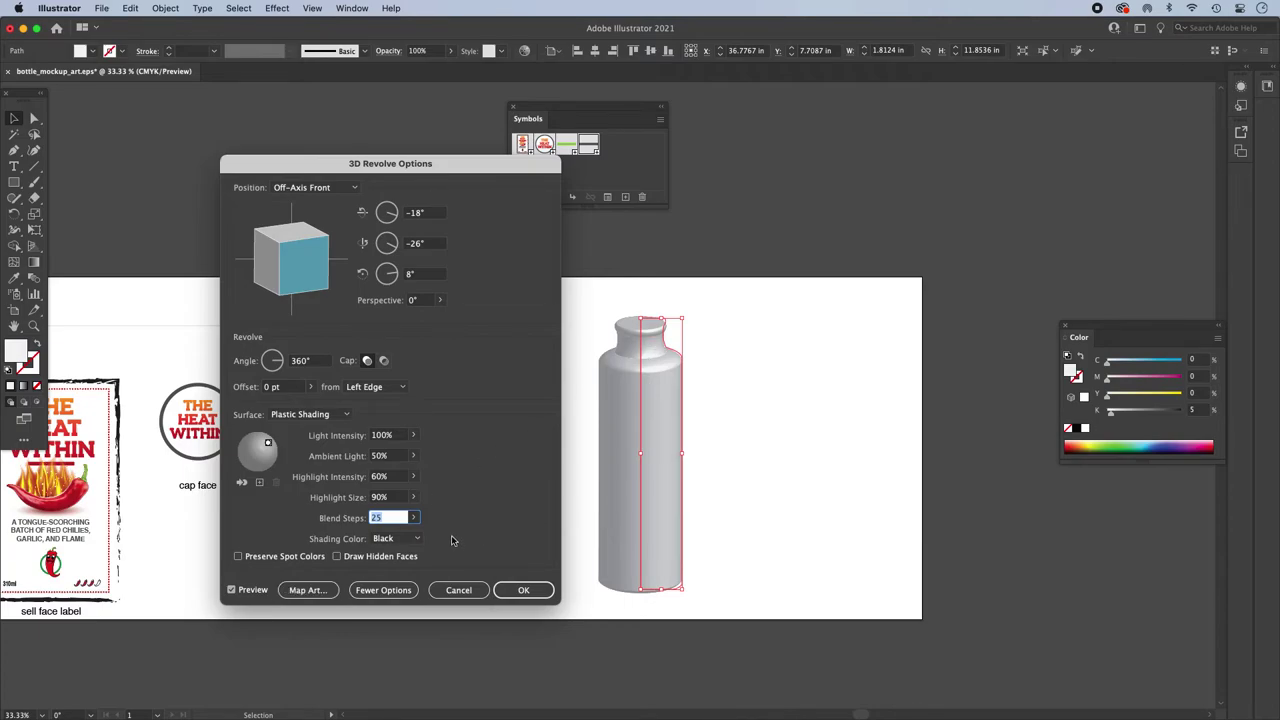
left_click(231, 590)
left_click(524, 592)
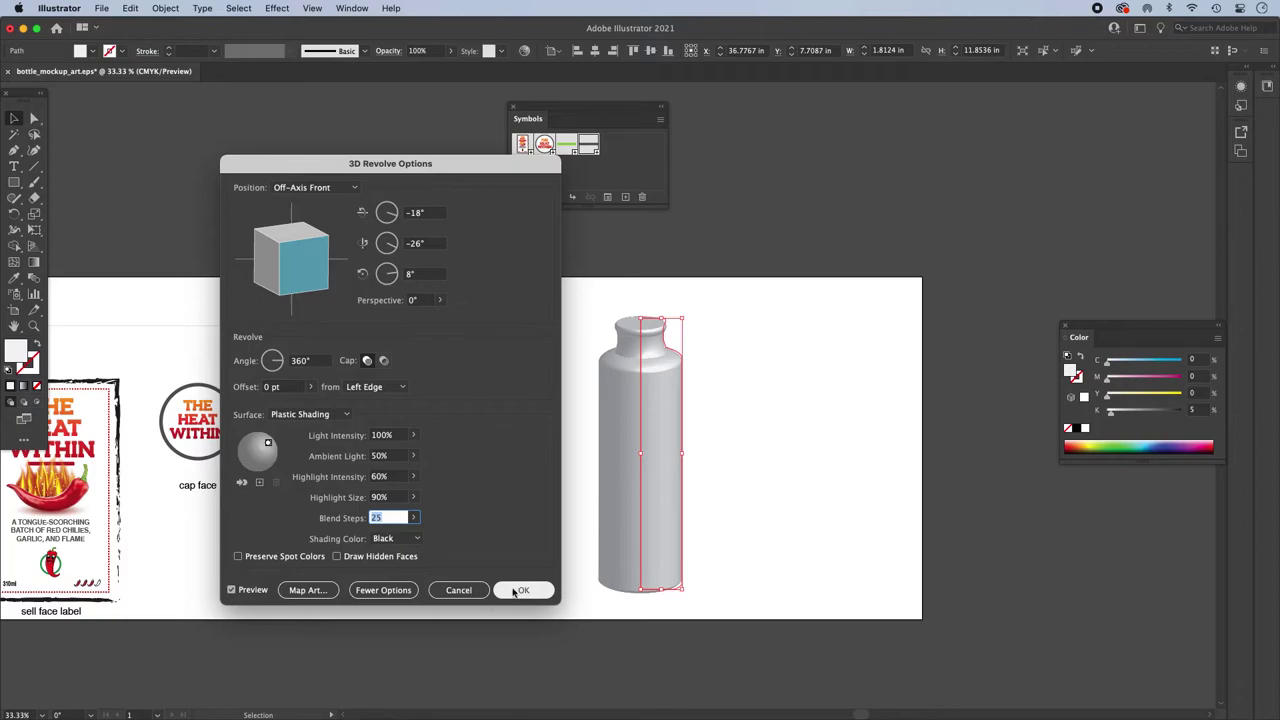
left_click(308, 590)
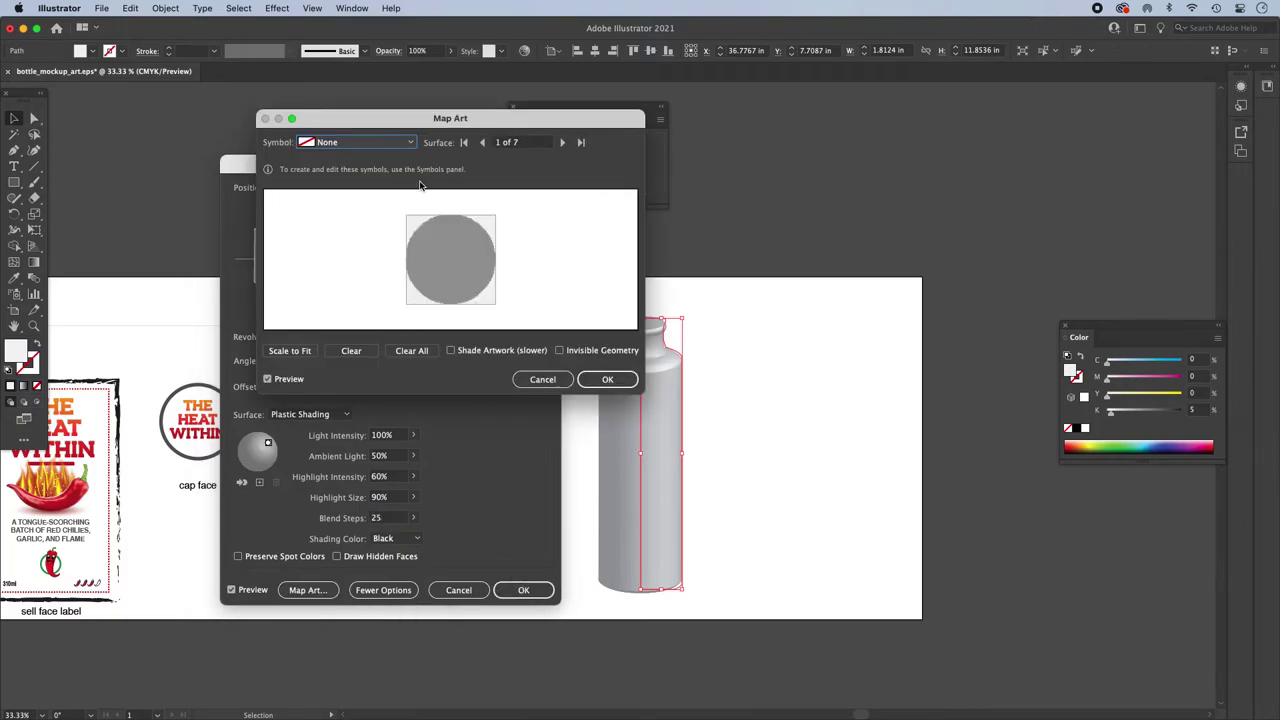
Step: Move the Map Art window aside and advance to surface 2 of 7, the cap top
left_click_drag(411, 120, 301, 157)
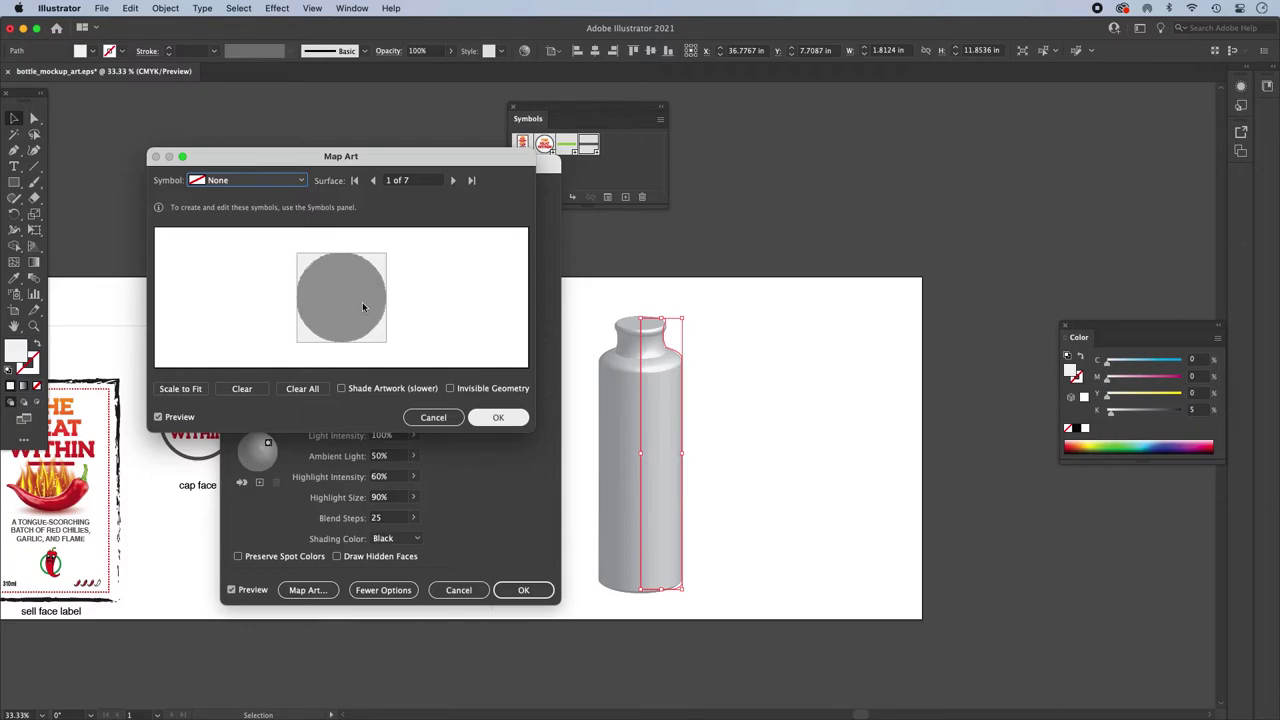
left_click(453, 181)
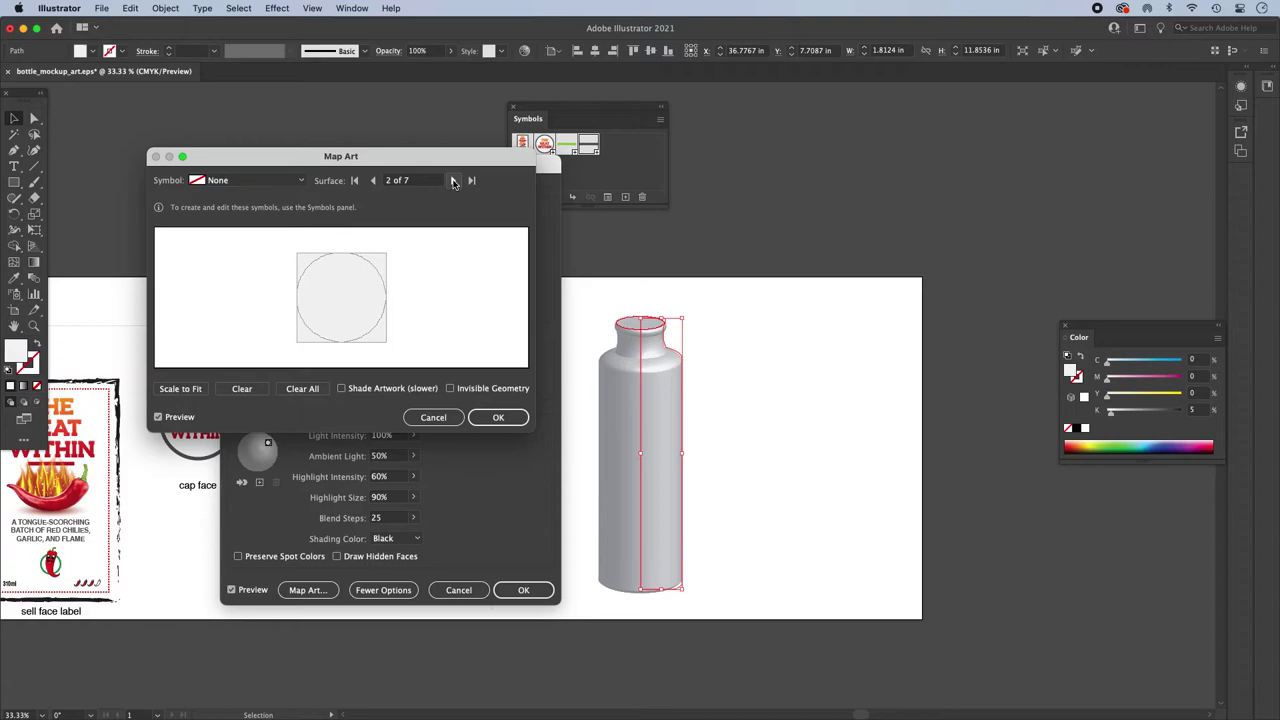
left_click(374, 181)
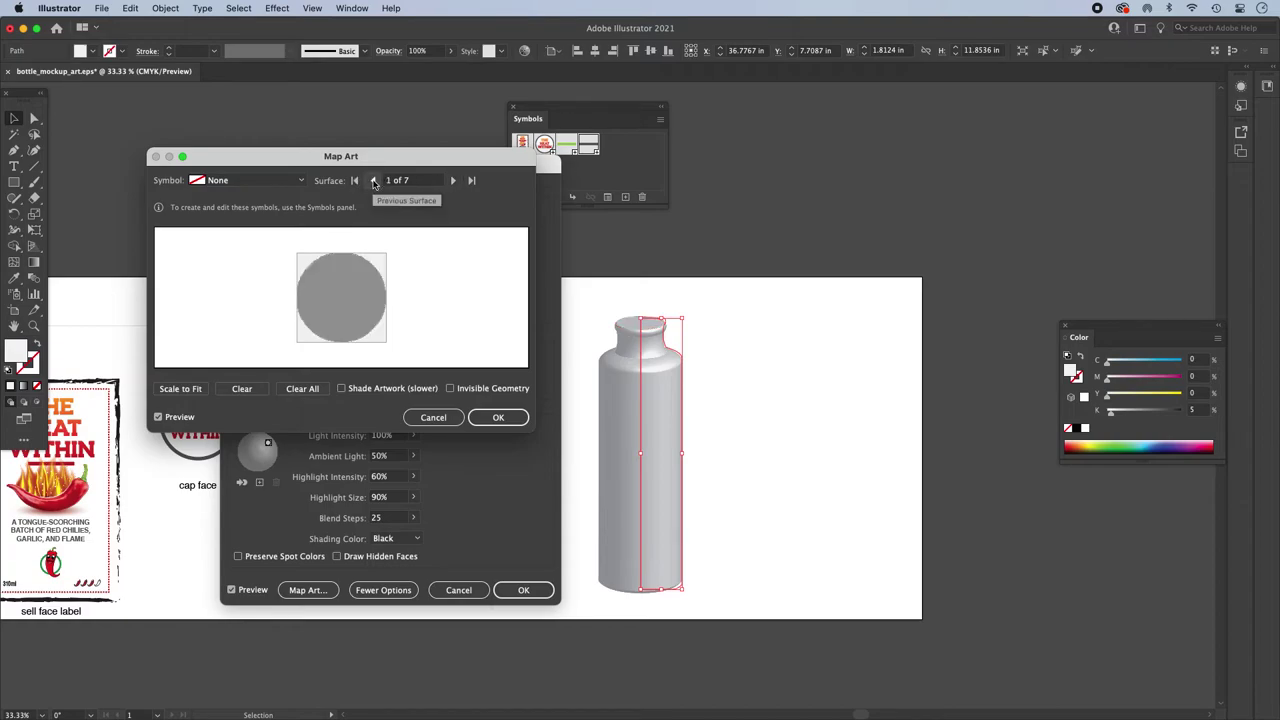
left_click(453, 181)
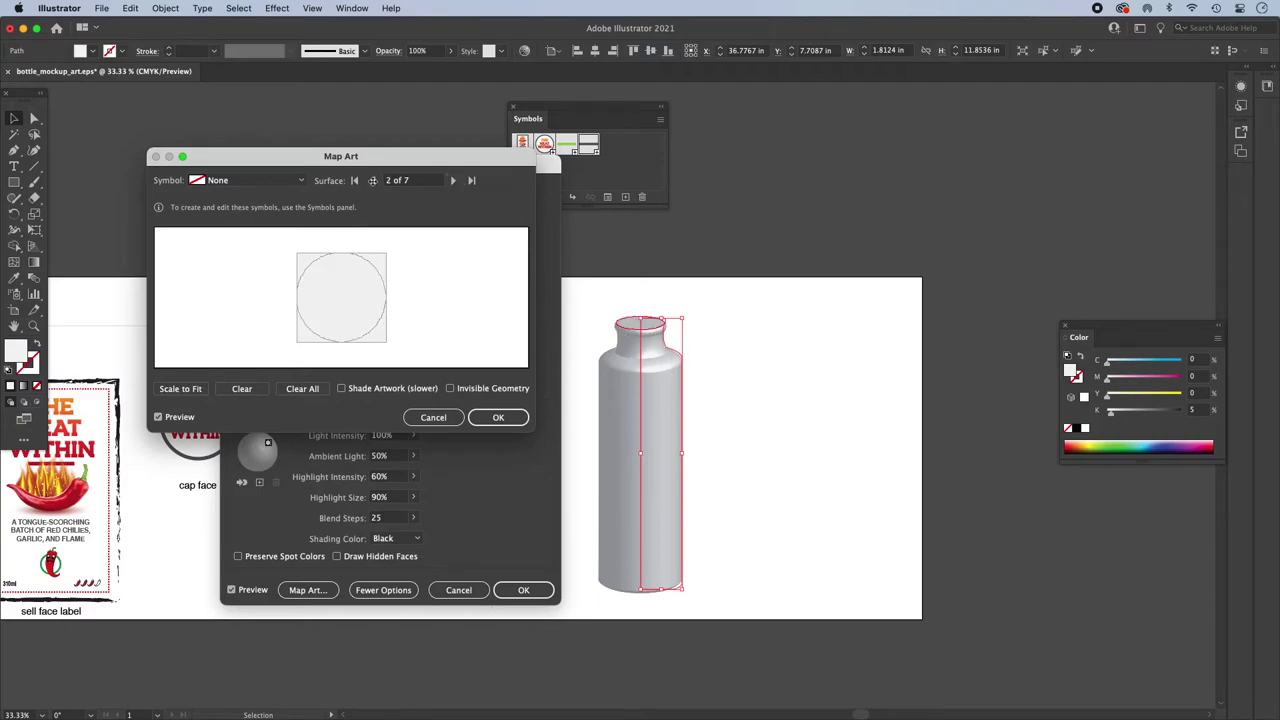
left_click(373, 181)
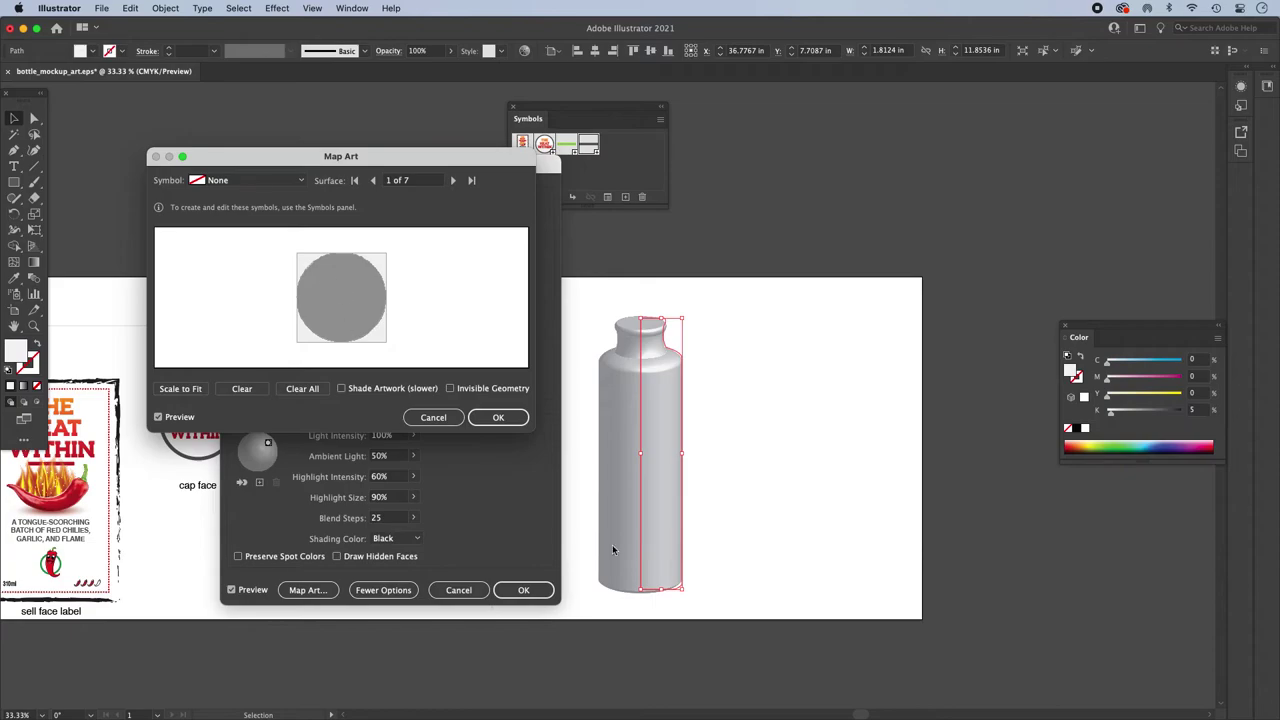
left_click(452, 180)
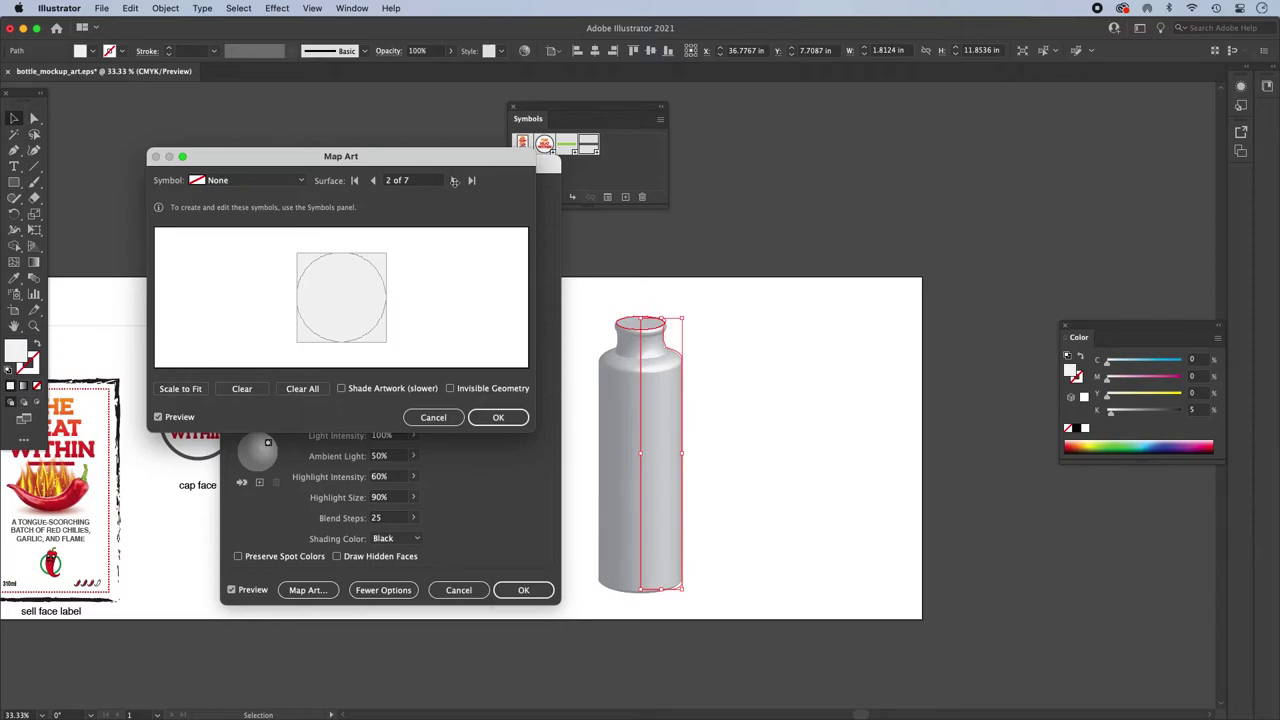
left_click(451, 180)
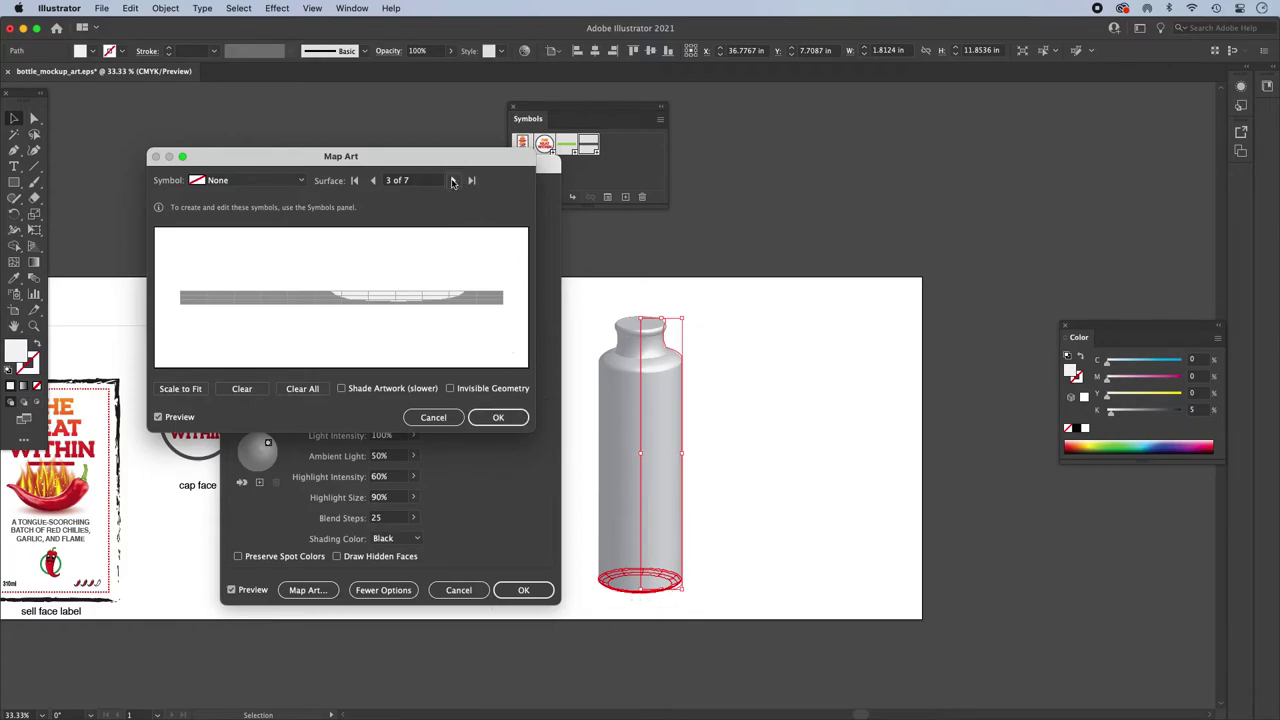
left_click(452, 181)
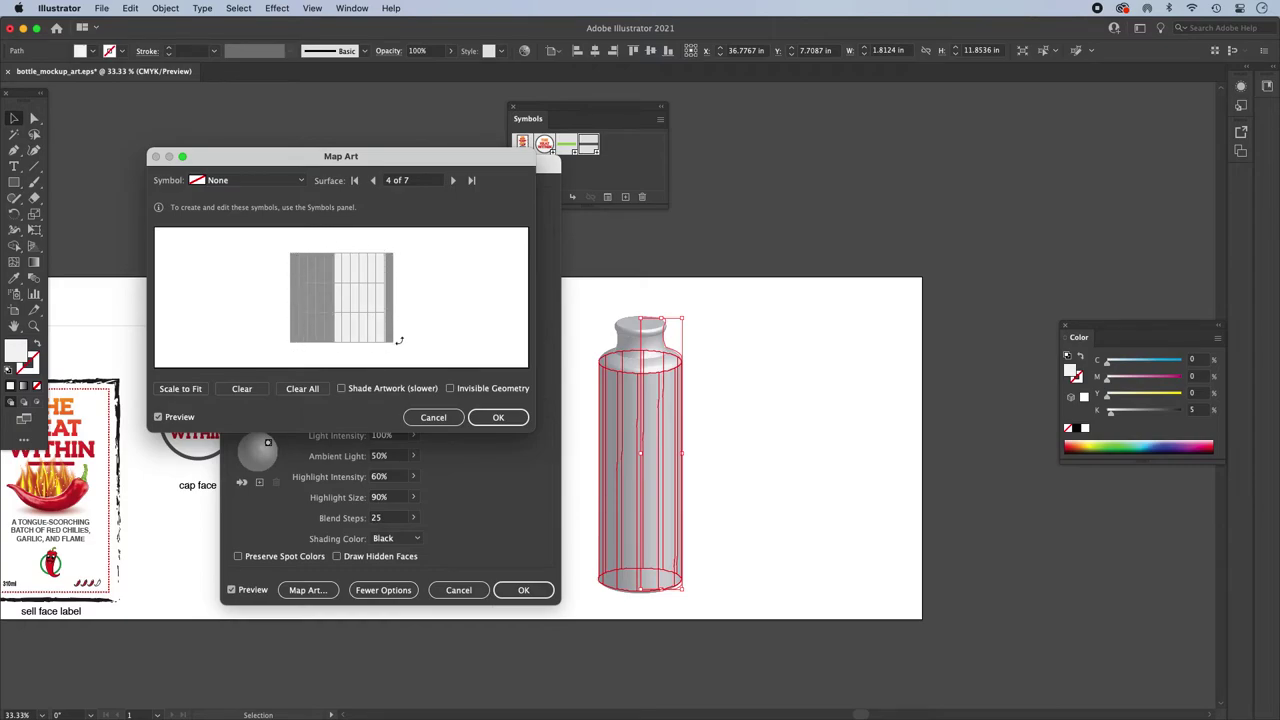
left_click(453, 181)
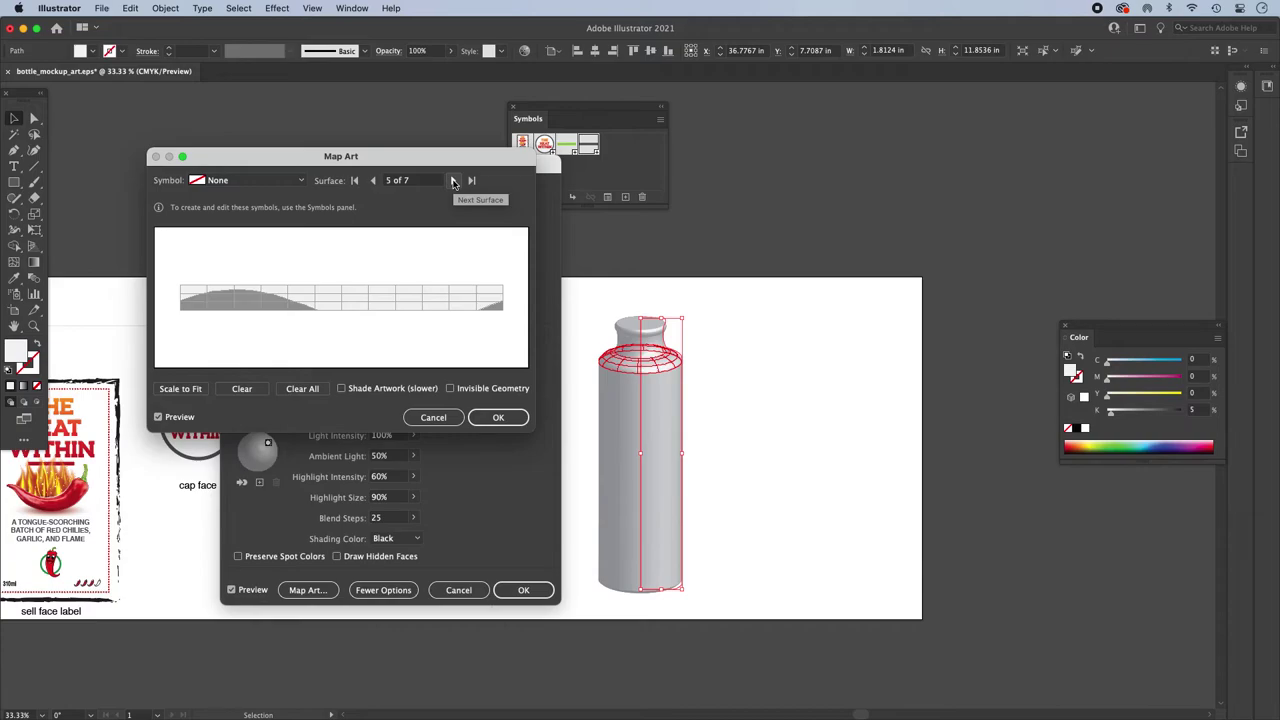
left_click(454, 181)
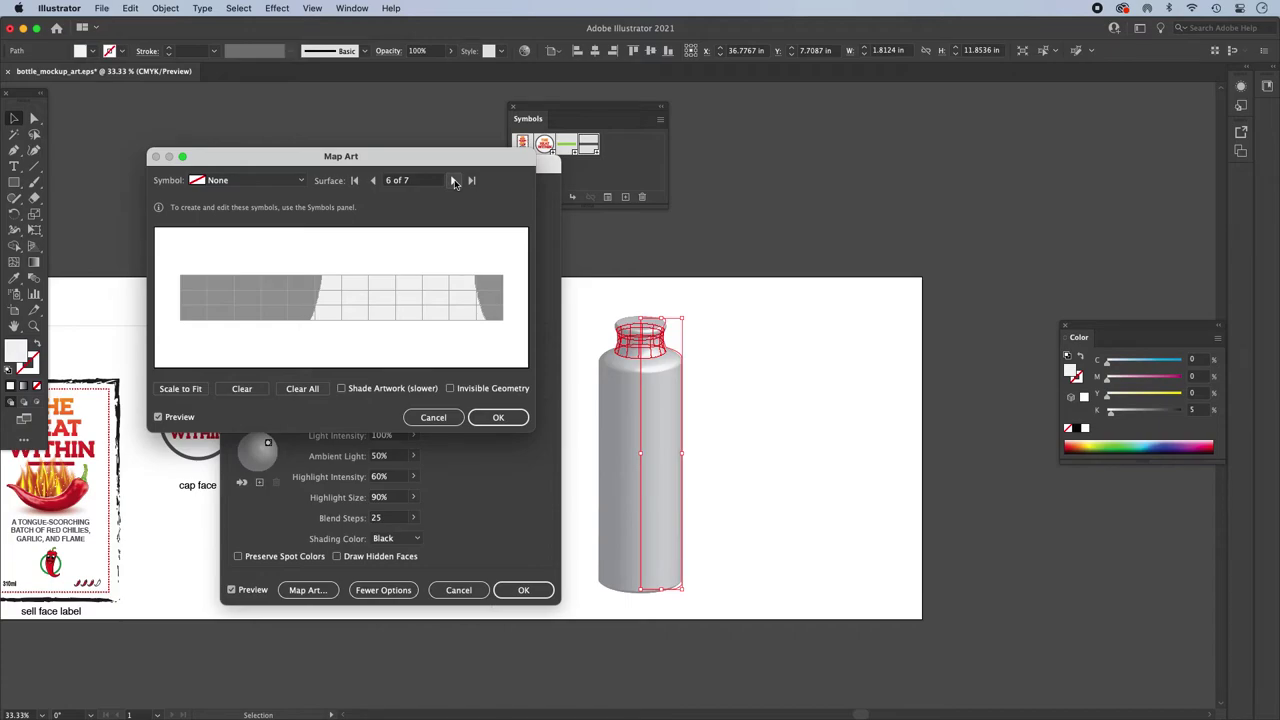
left_click(454, 181)
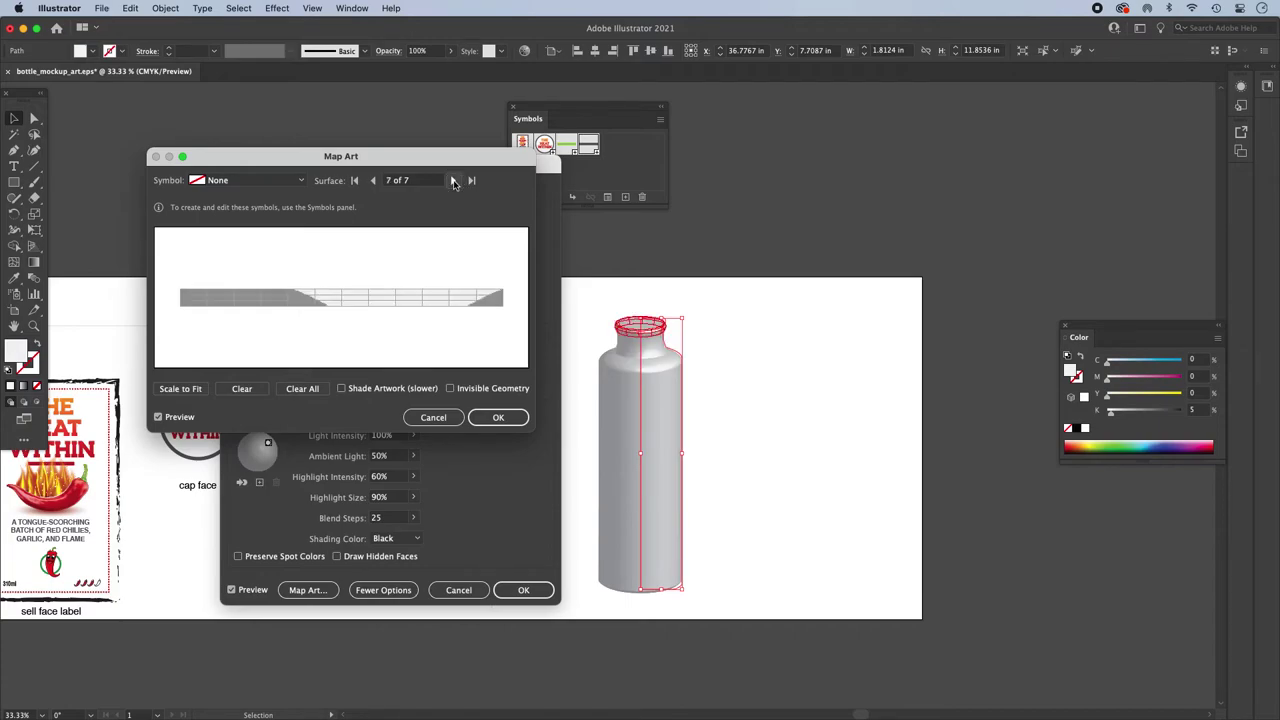
left_click(454, 181)
left_click(454, 181)
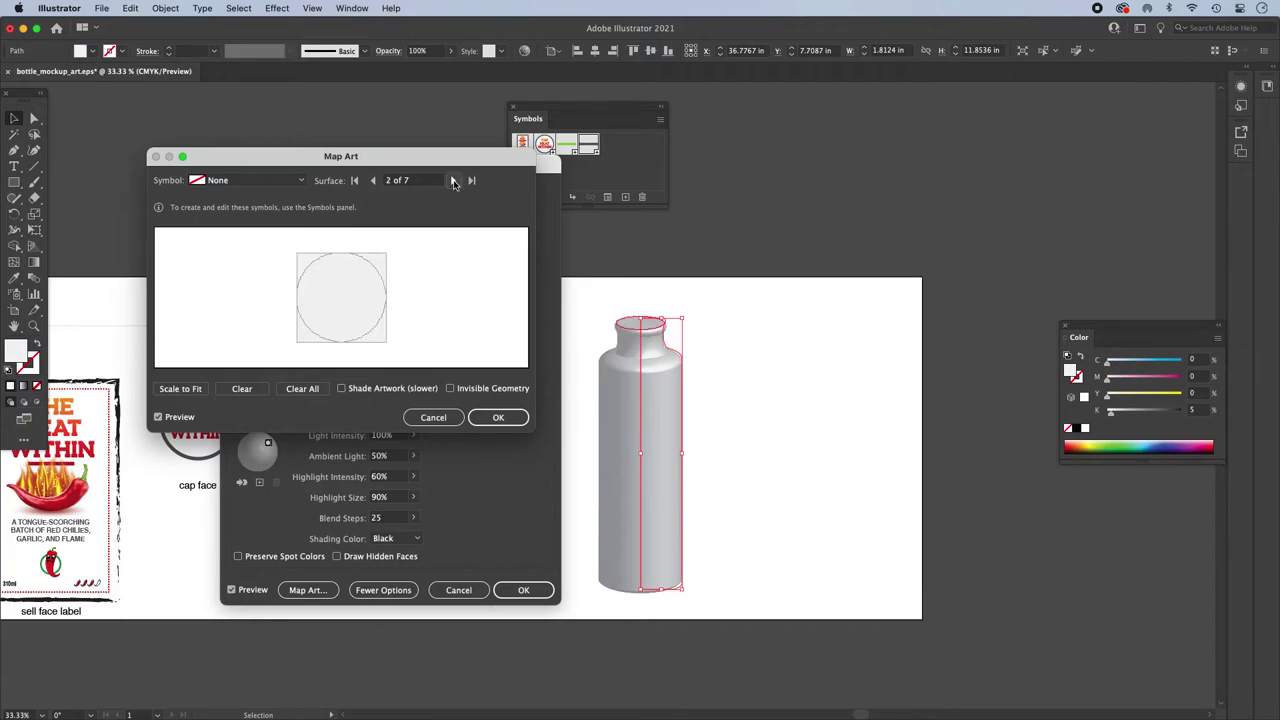
left_click(237, 182)
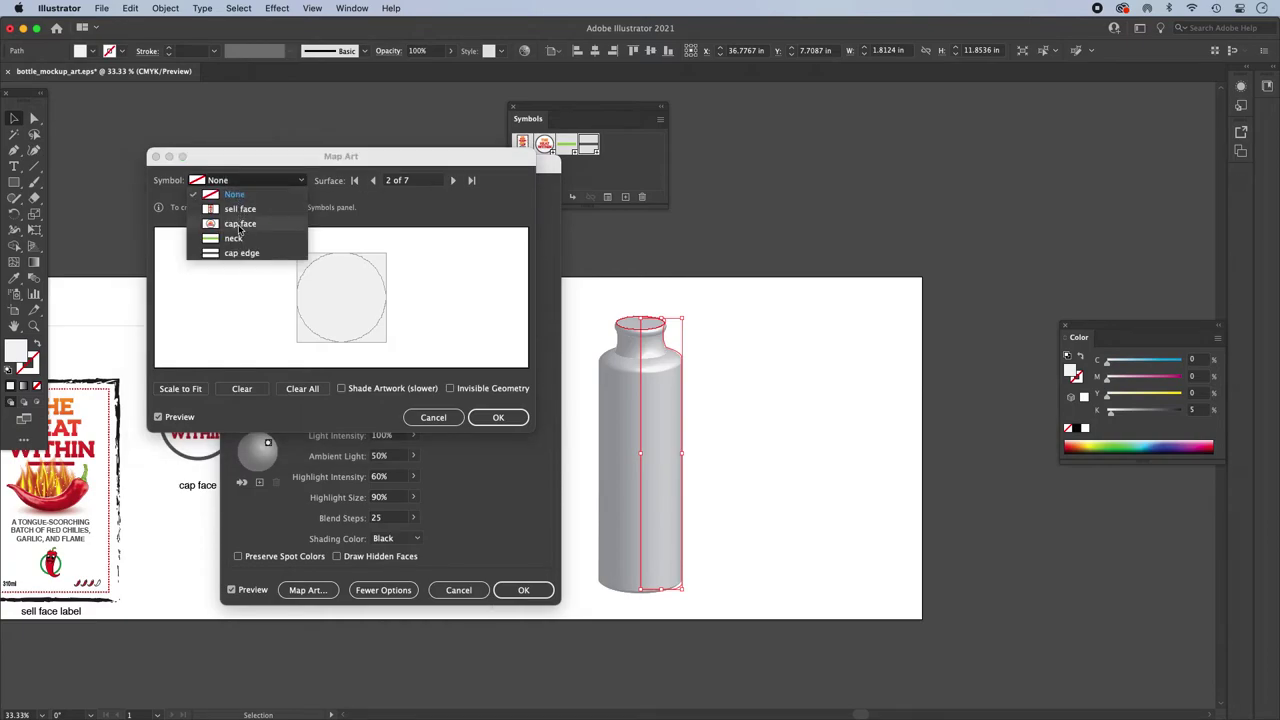
Step: Assign the cap face symbol to surface 2 and scale it to fit
left_click(238, 225)
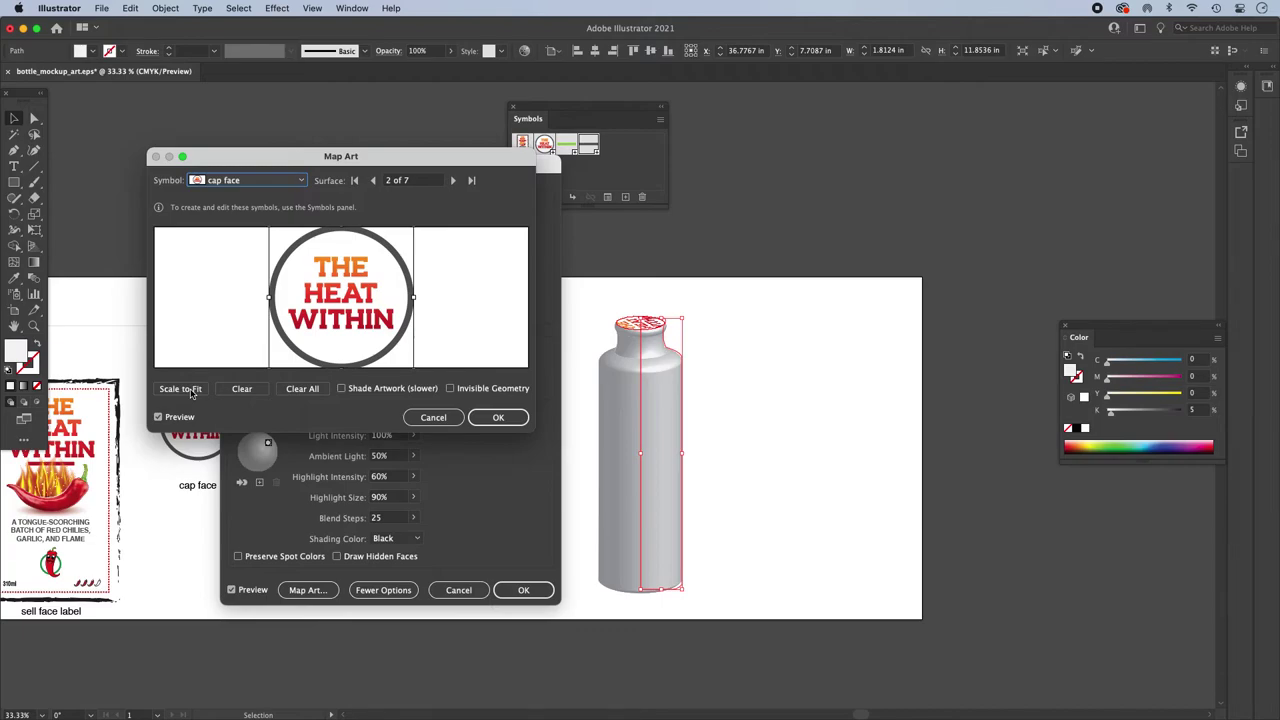
left_click(193, 391)
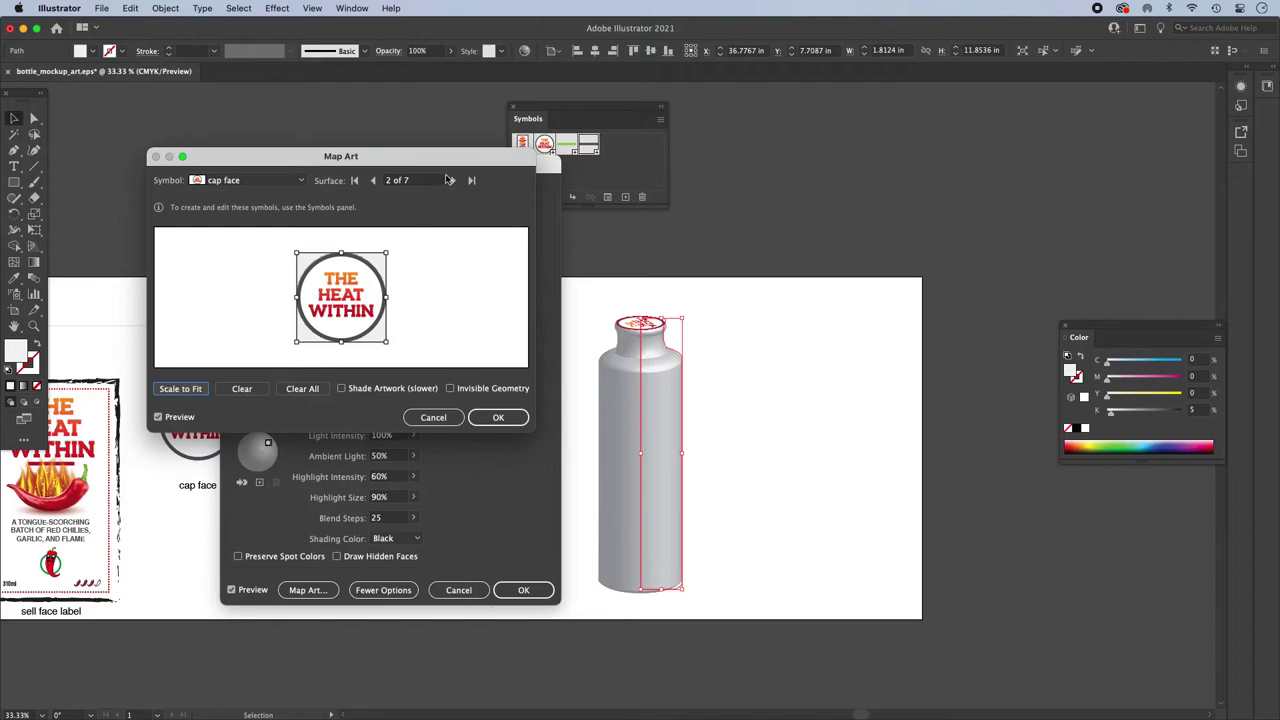
Step: Advance to surface 4 of 7, map the sell face symbol, then shrink it and nudge it left
left_click(453, 181)
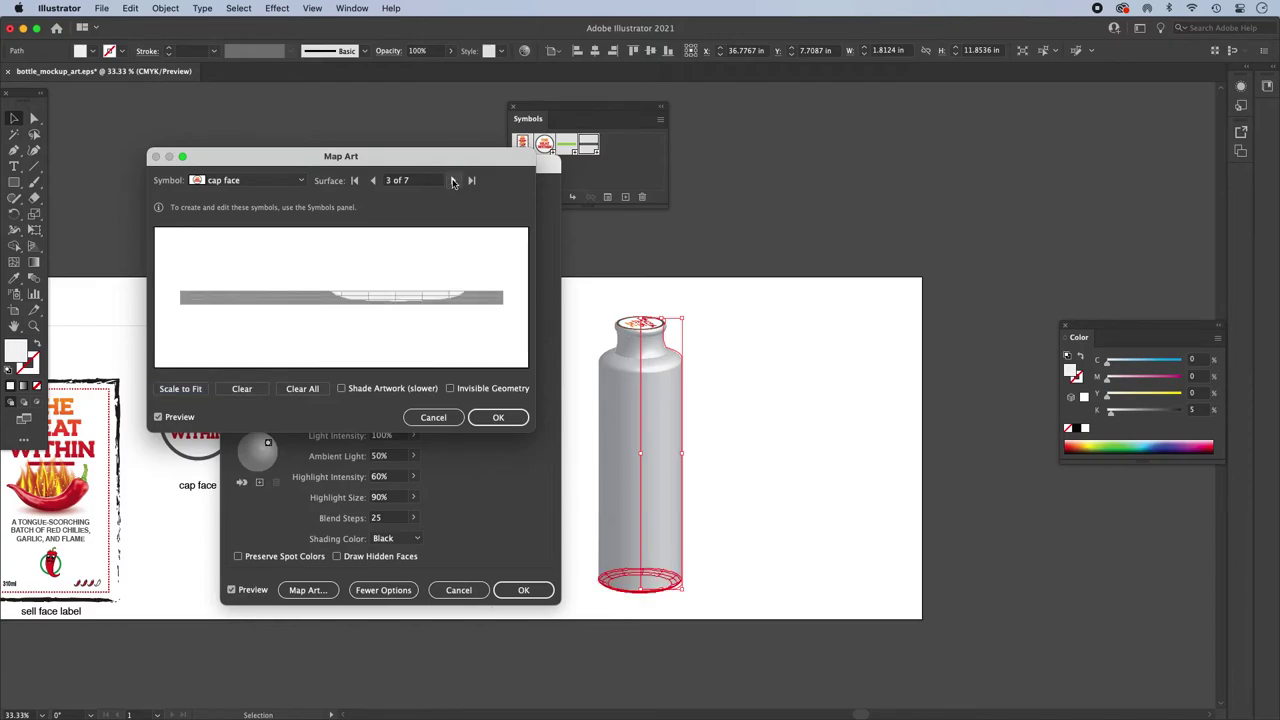
left_click(453, 181)
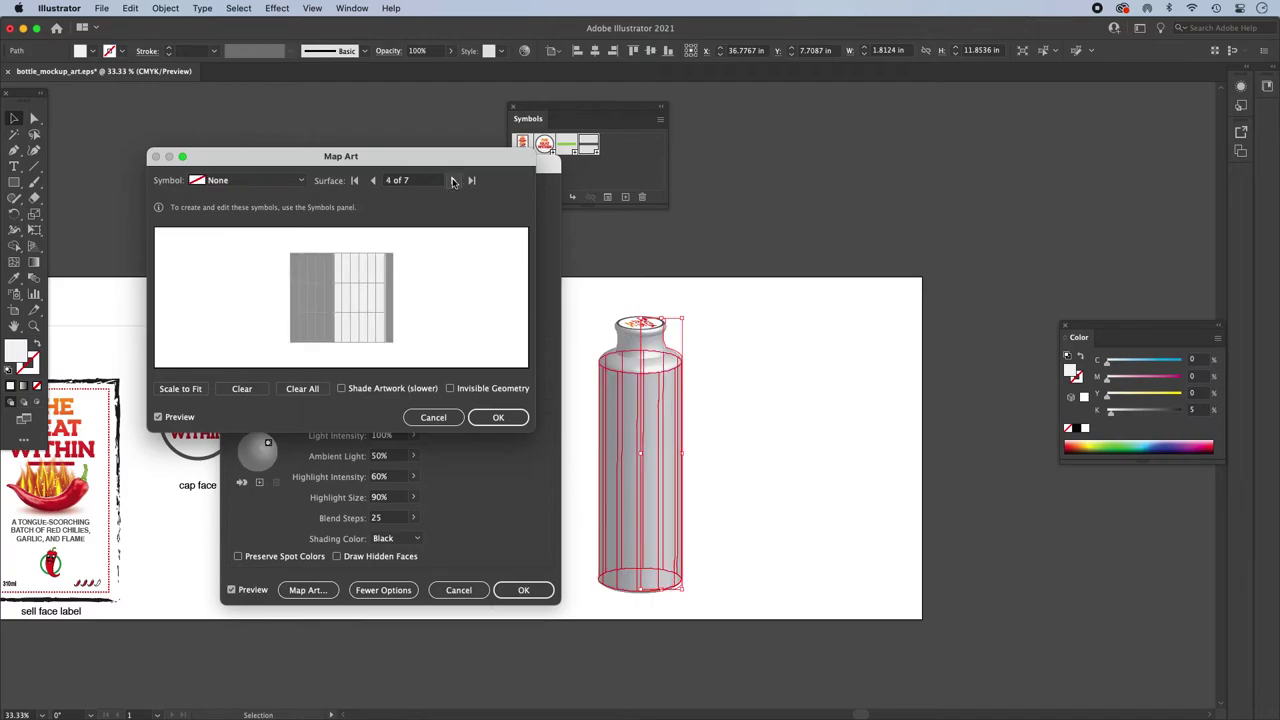
left_click(262, 181)
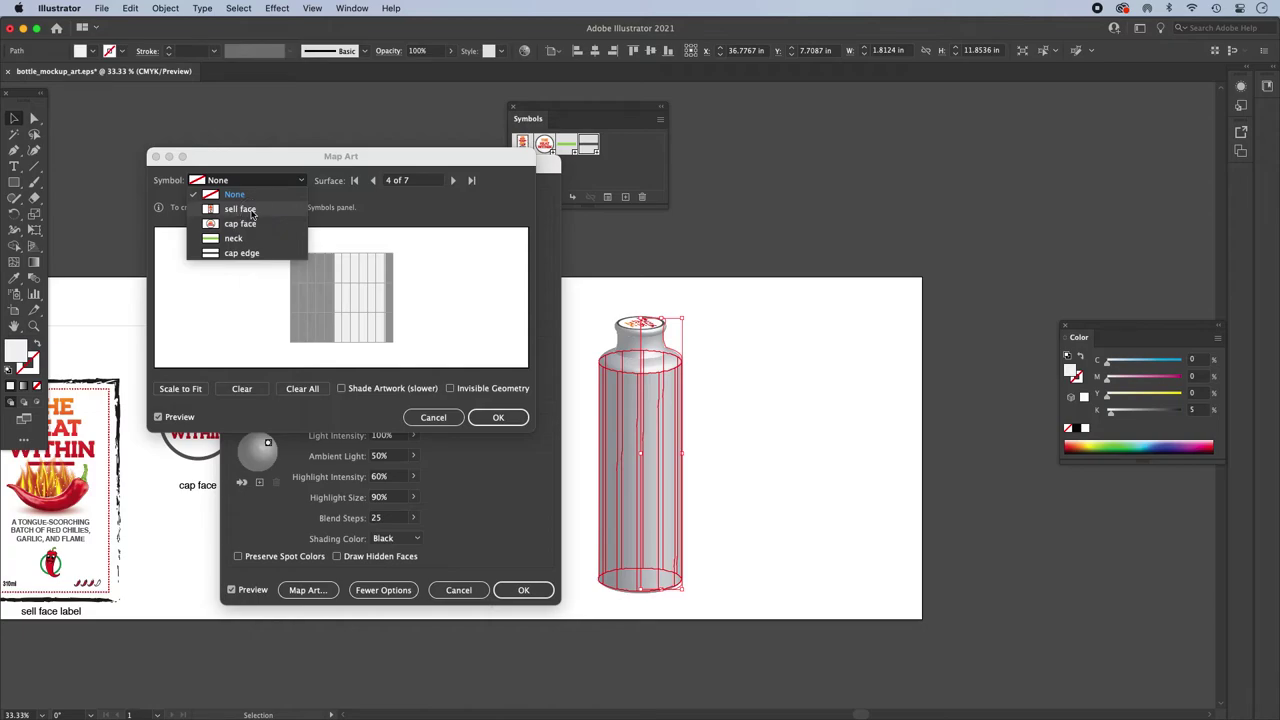
left_click(240, 209)
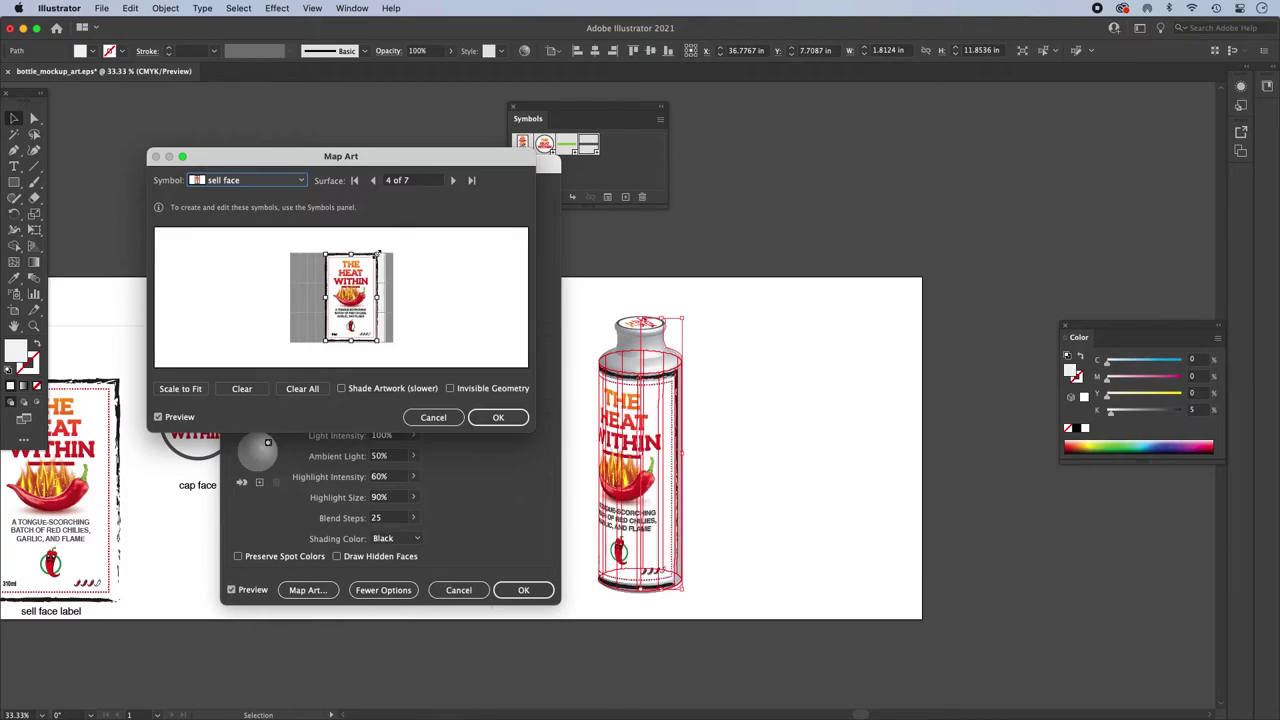
left_click(376, 254)
left_click_drag(376, 255, 370, 258)
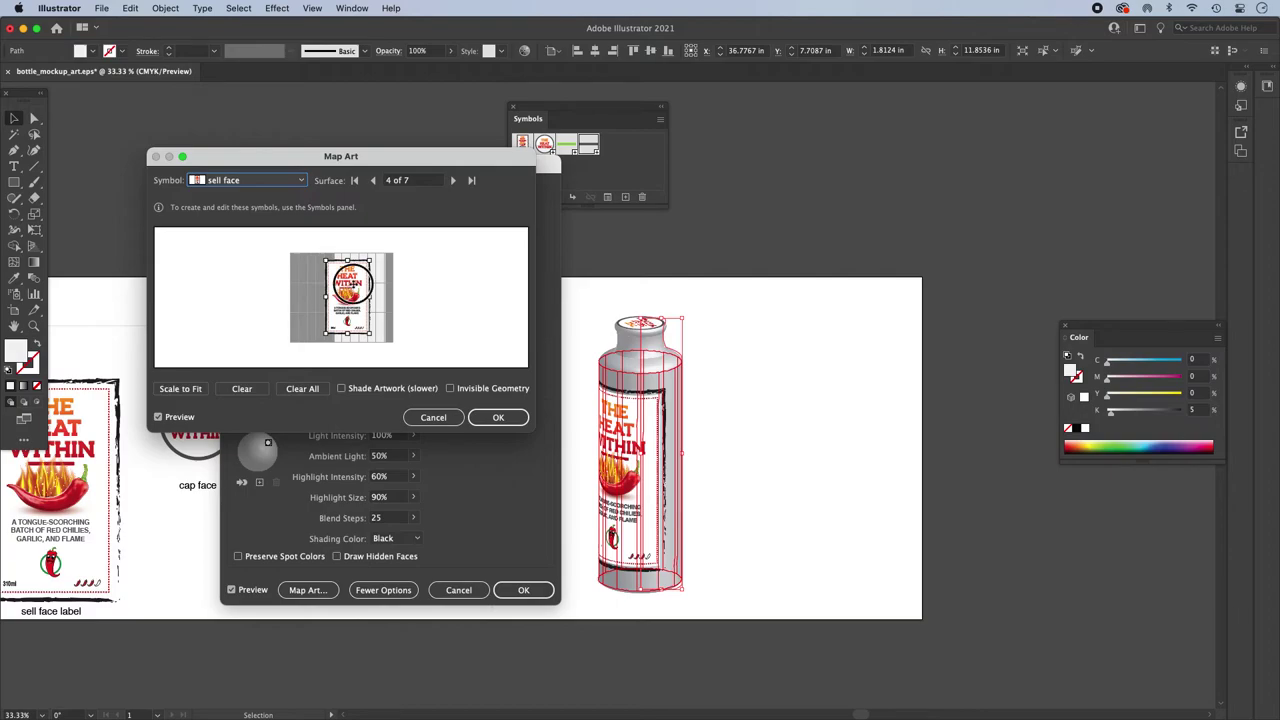
left_click_drag(348, 285, 346, 286)
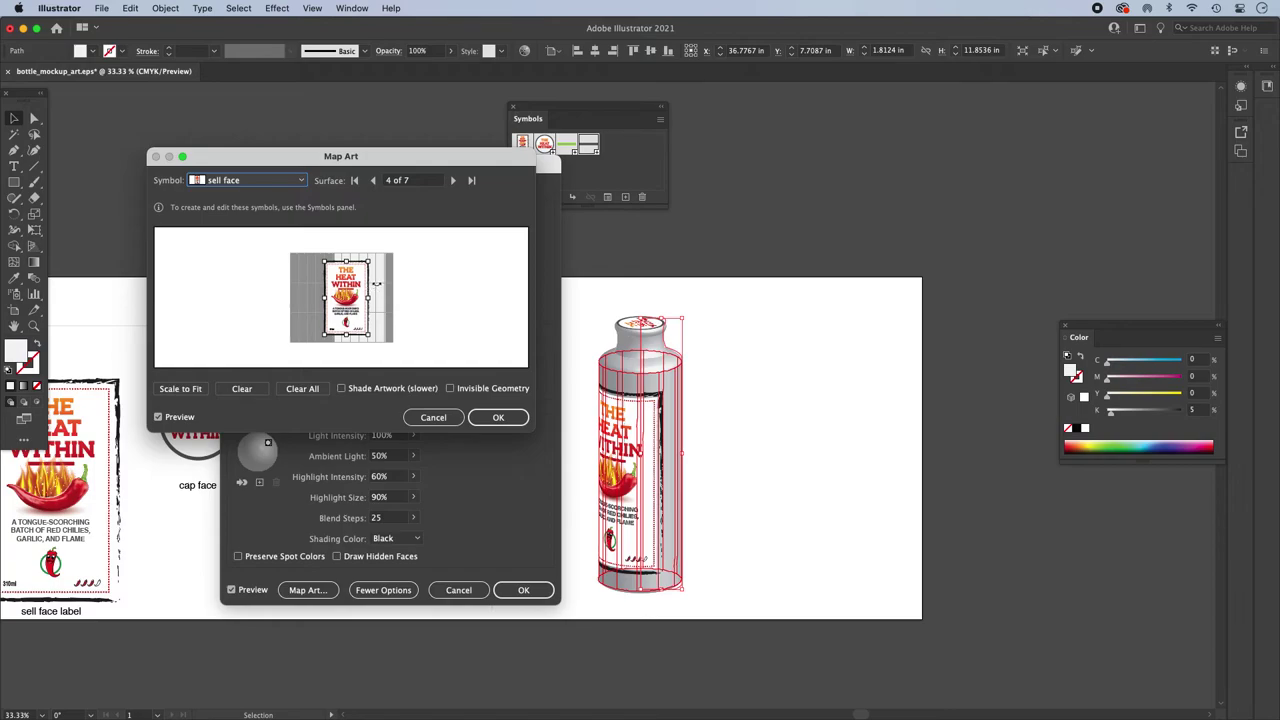
Step: Step to the neck surface, map the green neck artwork and scale it to fit
left_click(453, 180)
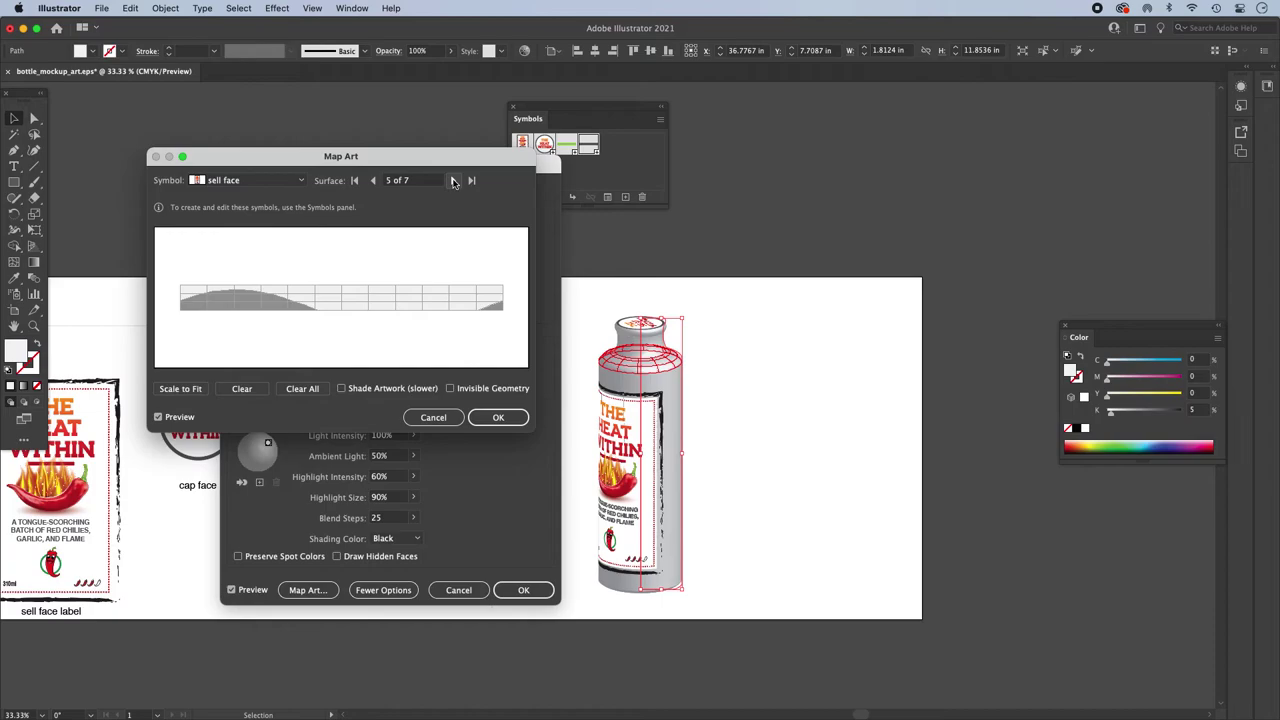
left_click(453, 180)
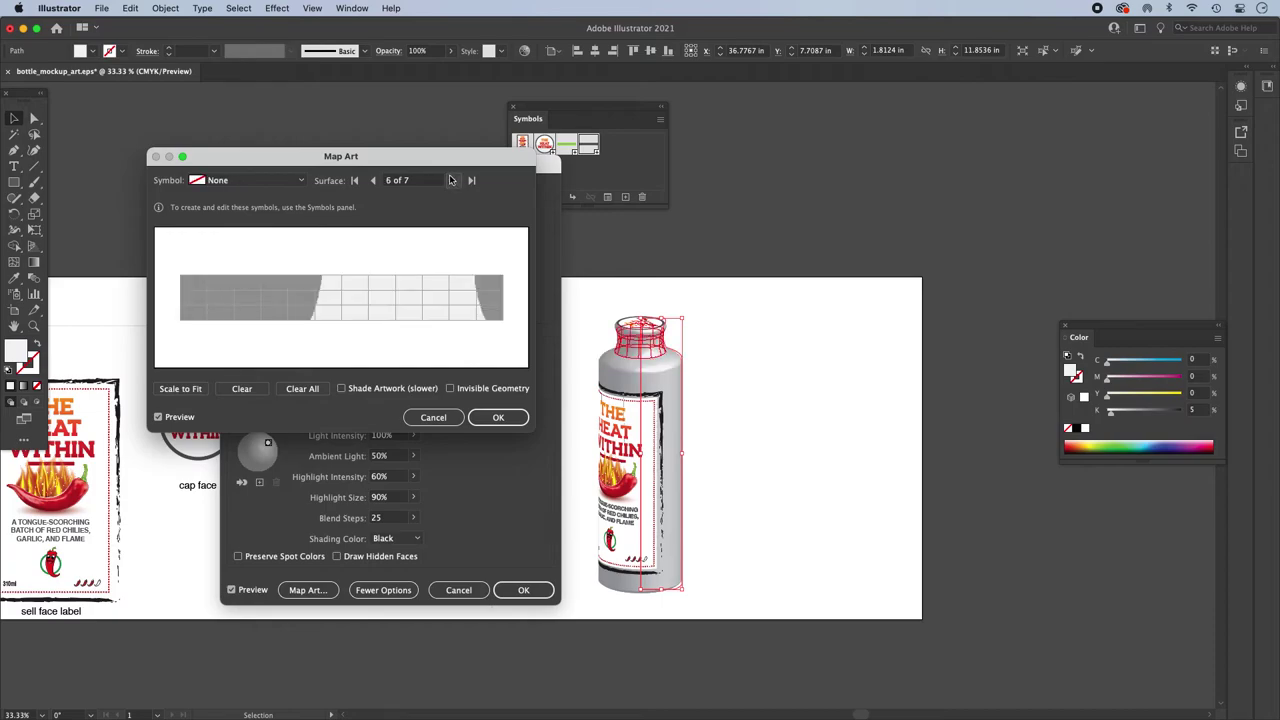
left_click(225, 180)
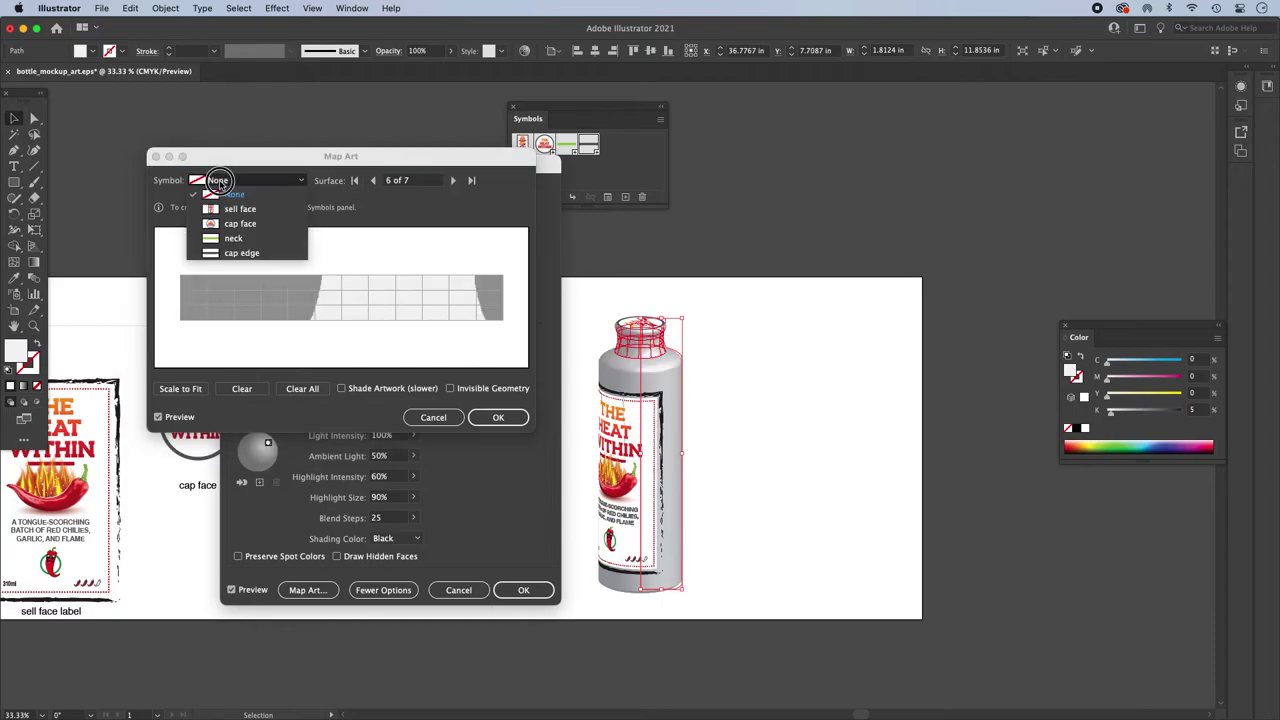
left_click(233, 239)
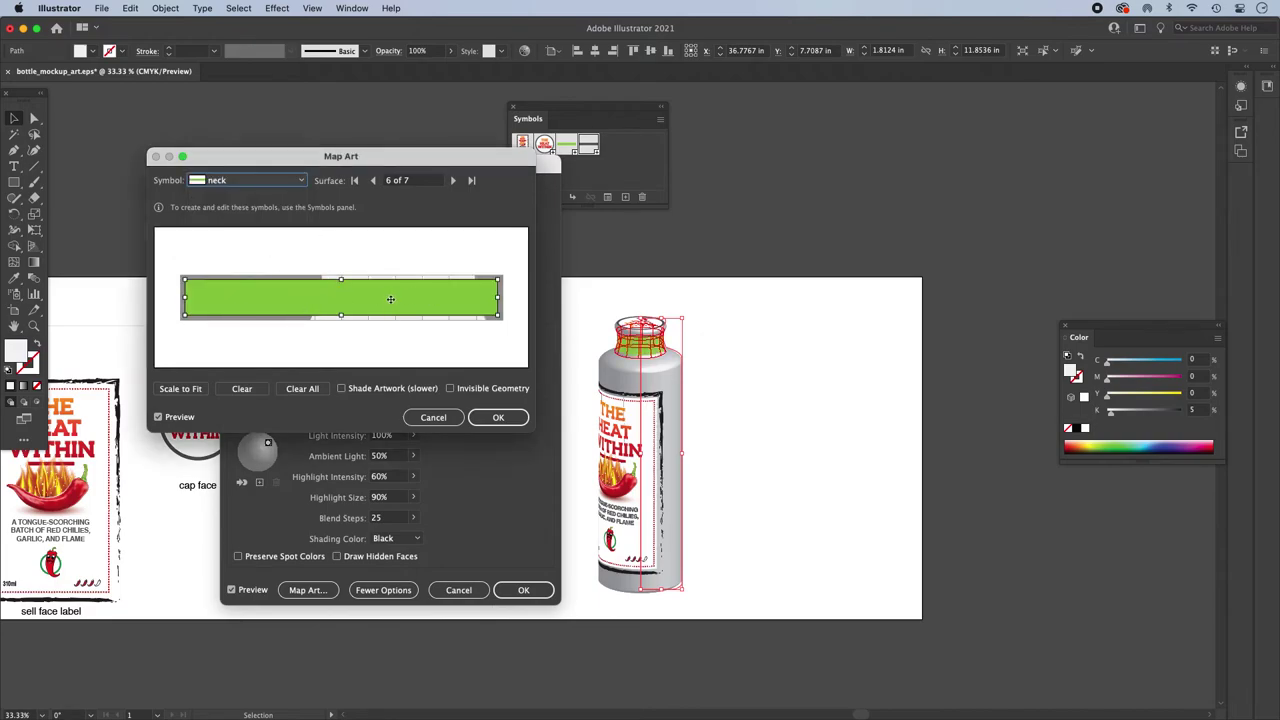
left_click(185, 392)
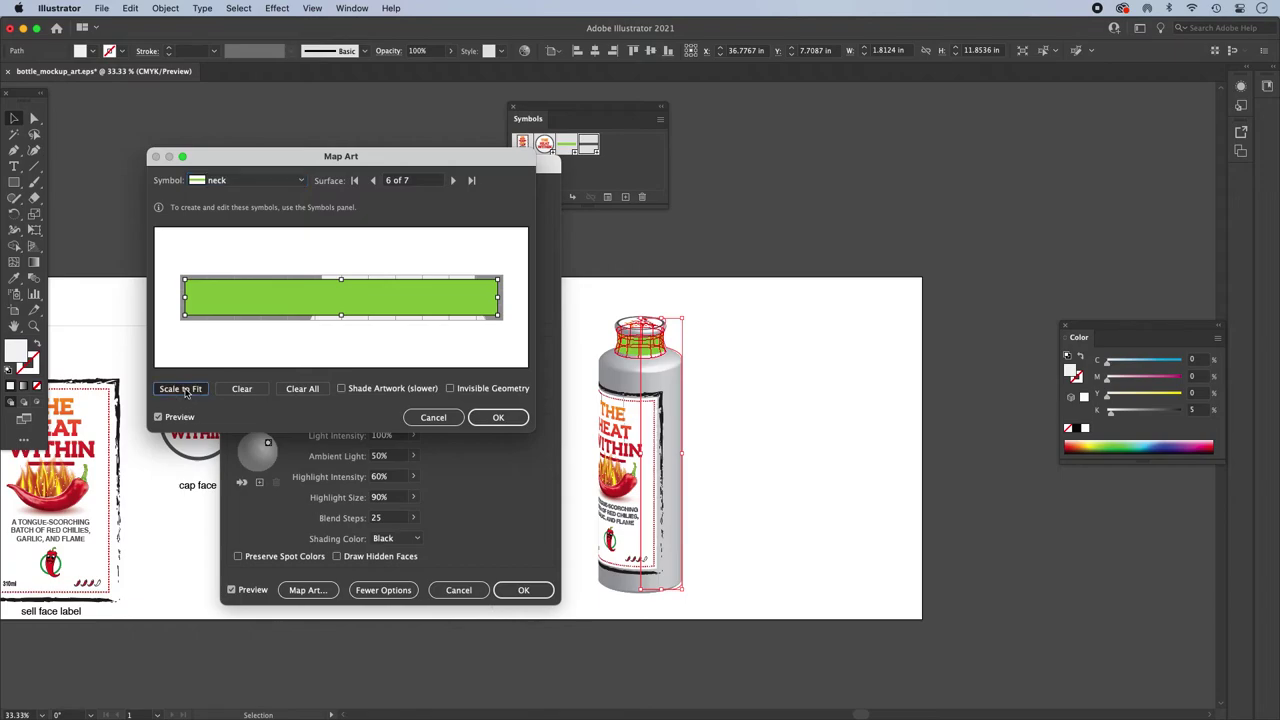
left_click(185, 392)
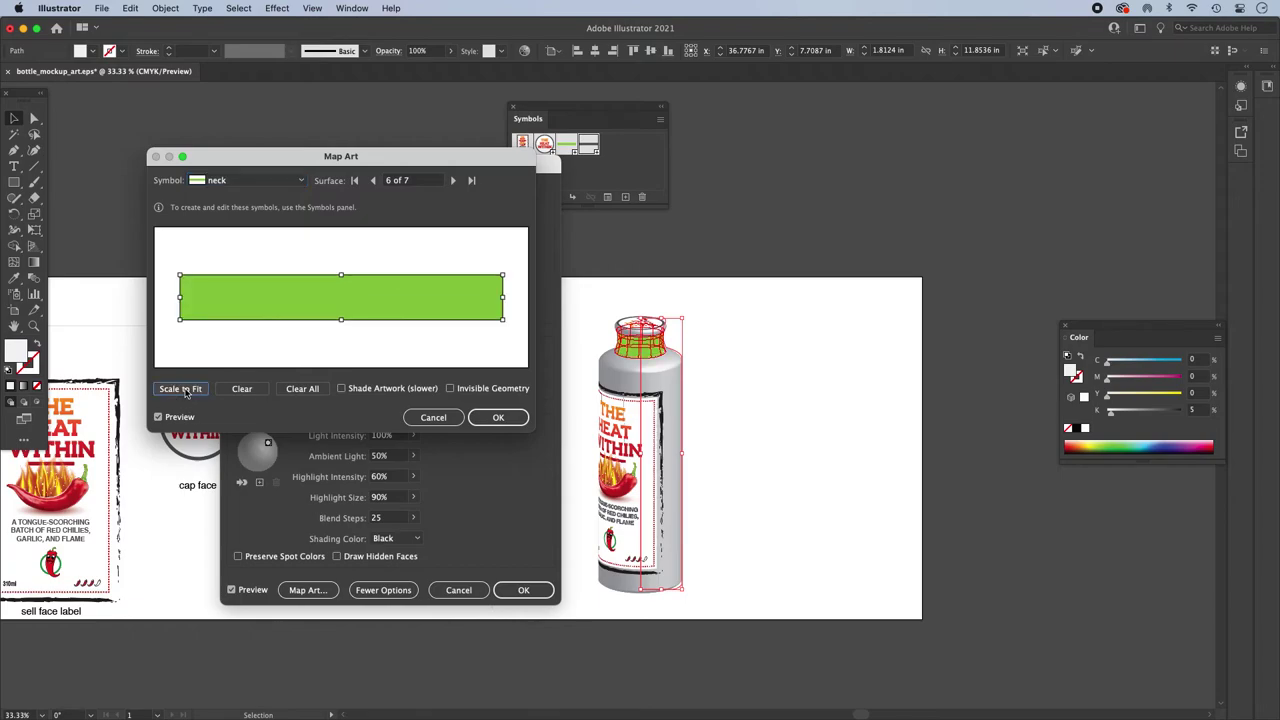
Step: Map cap edge onto surface 7 of 7, scale it to fit, and confirm Map Art with OK
left_click(453, 182)
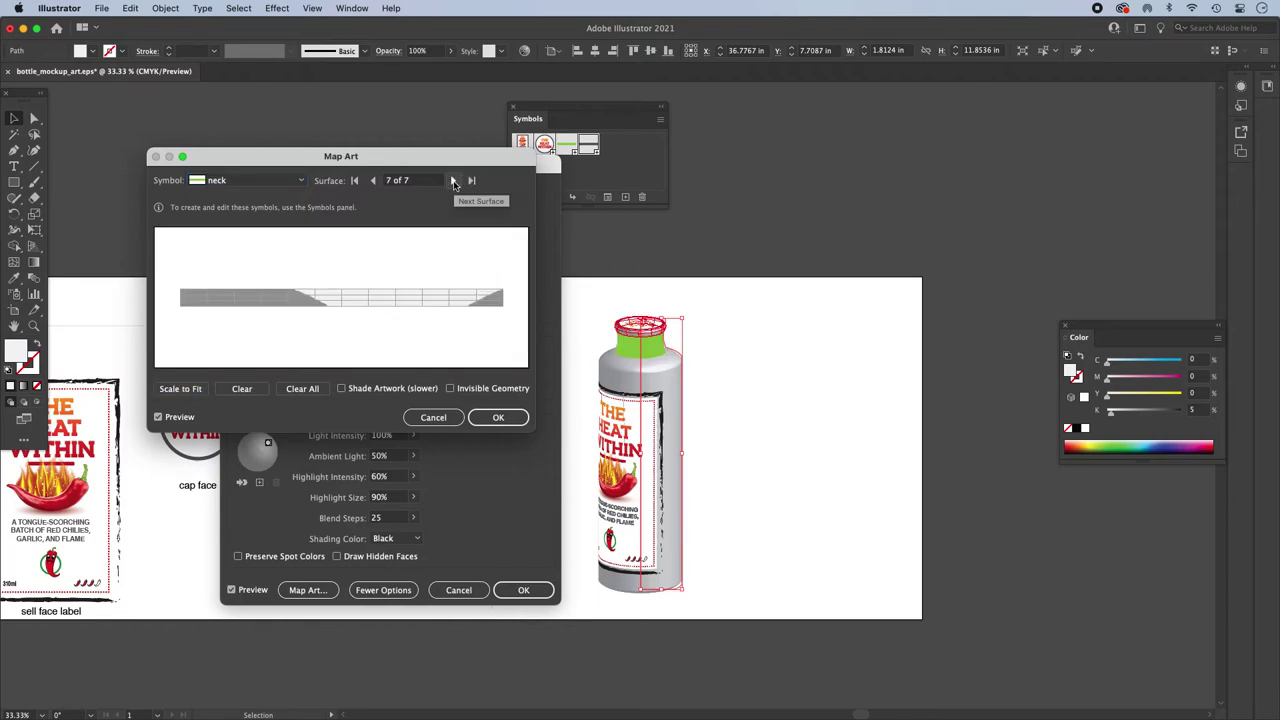
left_click(253, 181)
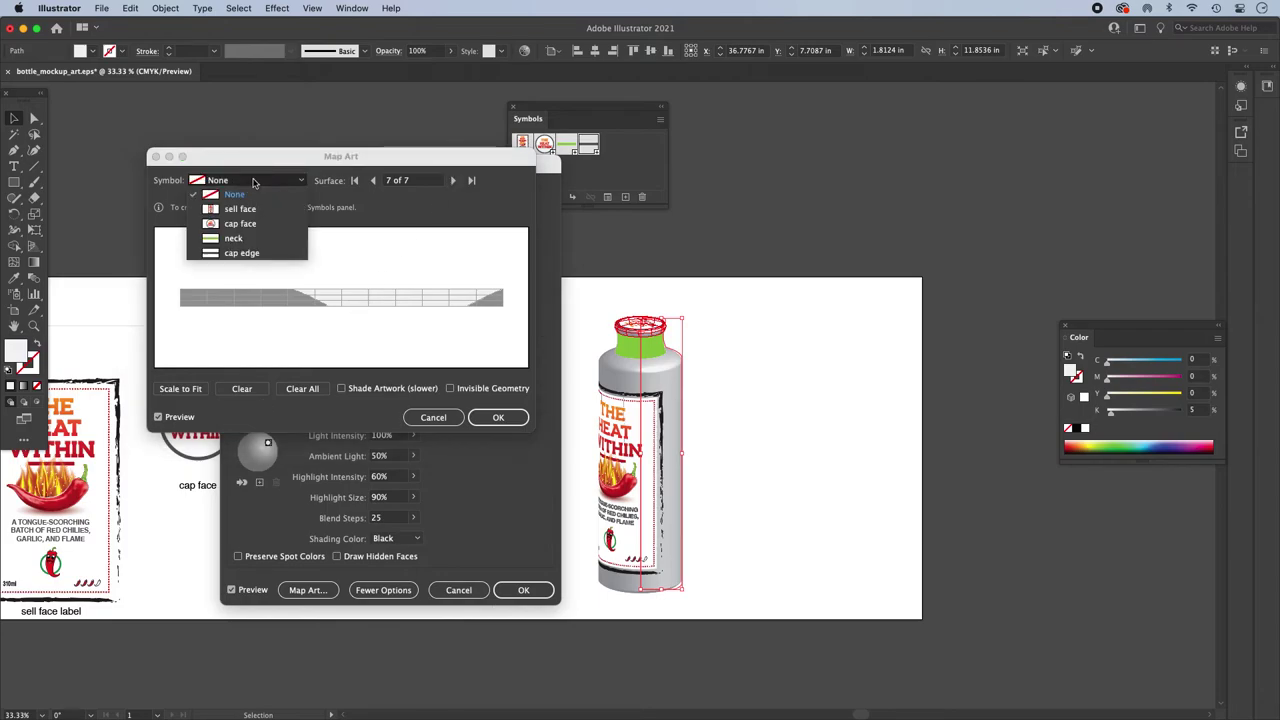
left_click(257, 254)
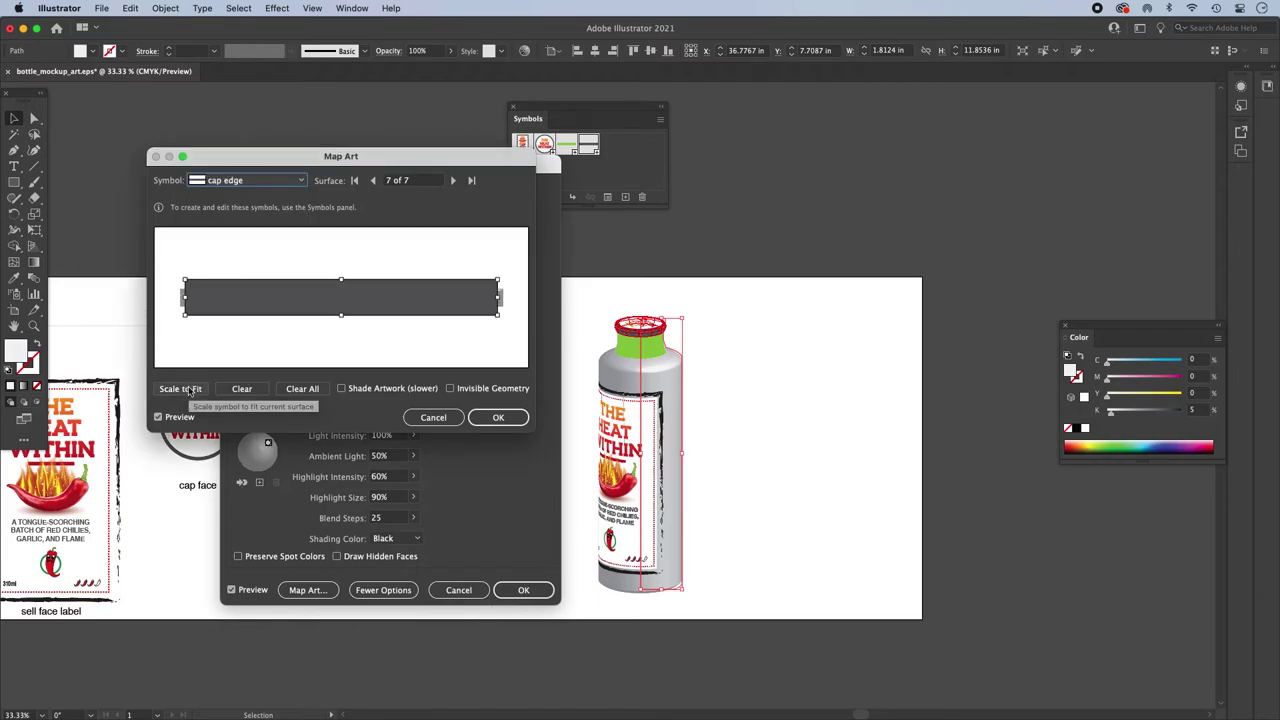
left_click(190, 390)
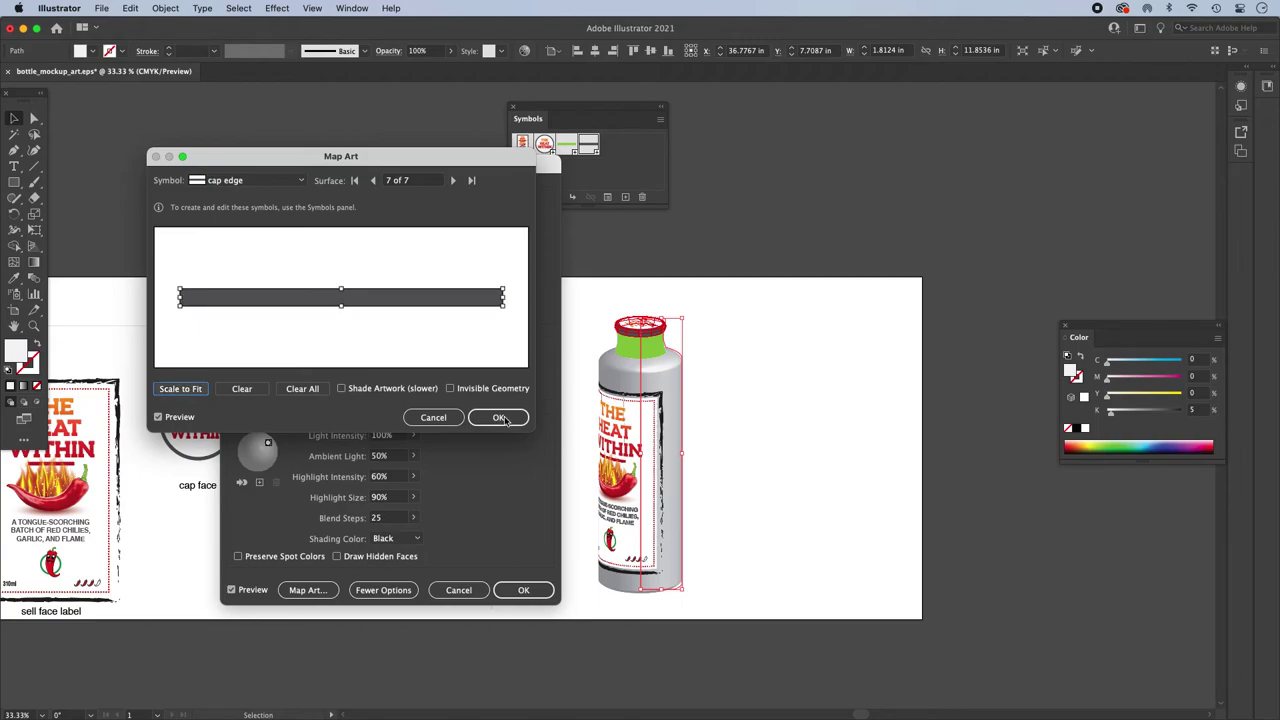
left_click(503, 419)
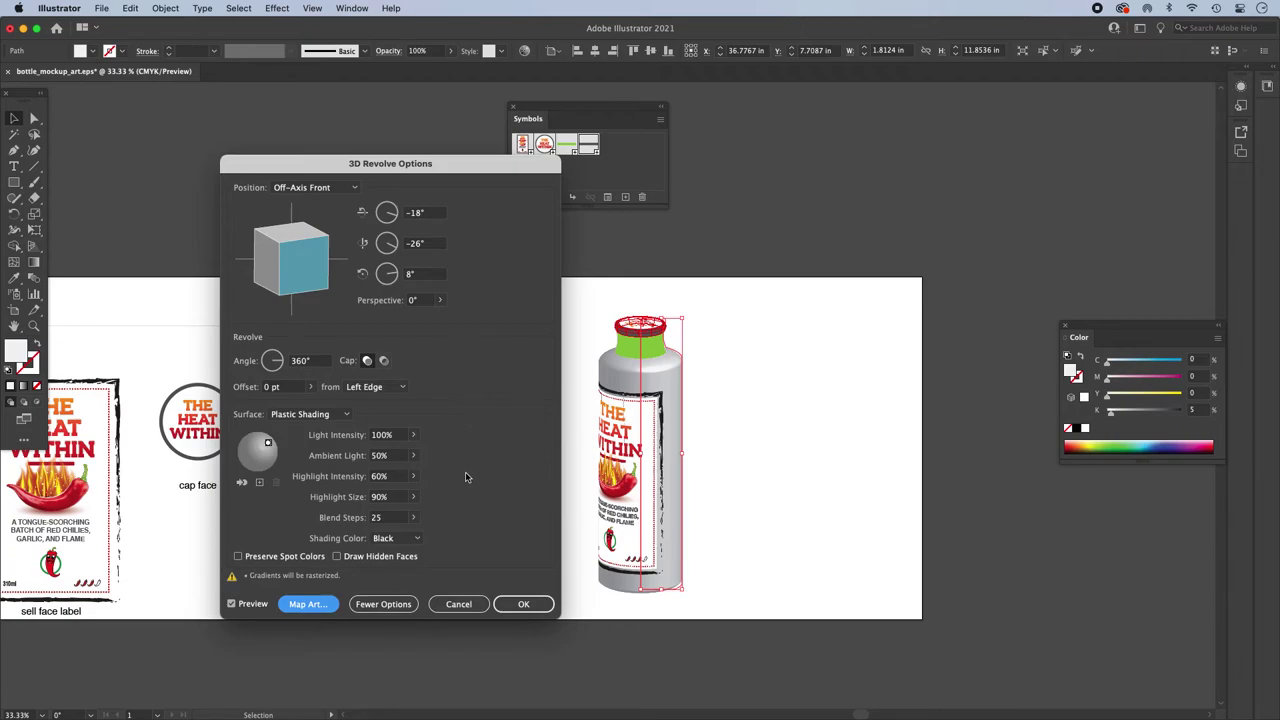
Step: Reopen Map Art and assign the sell face symbol to surface 7 of 7
left_click(527, 607)
left_click(311, 605)
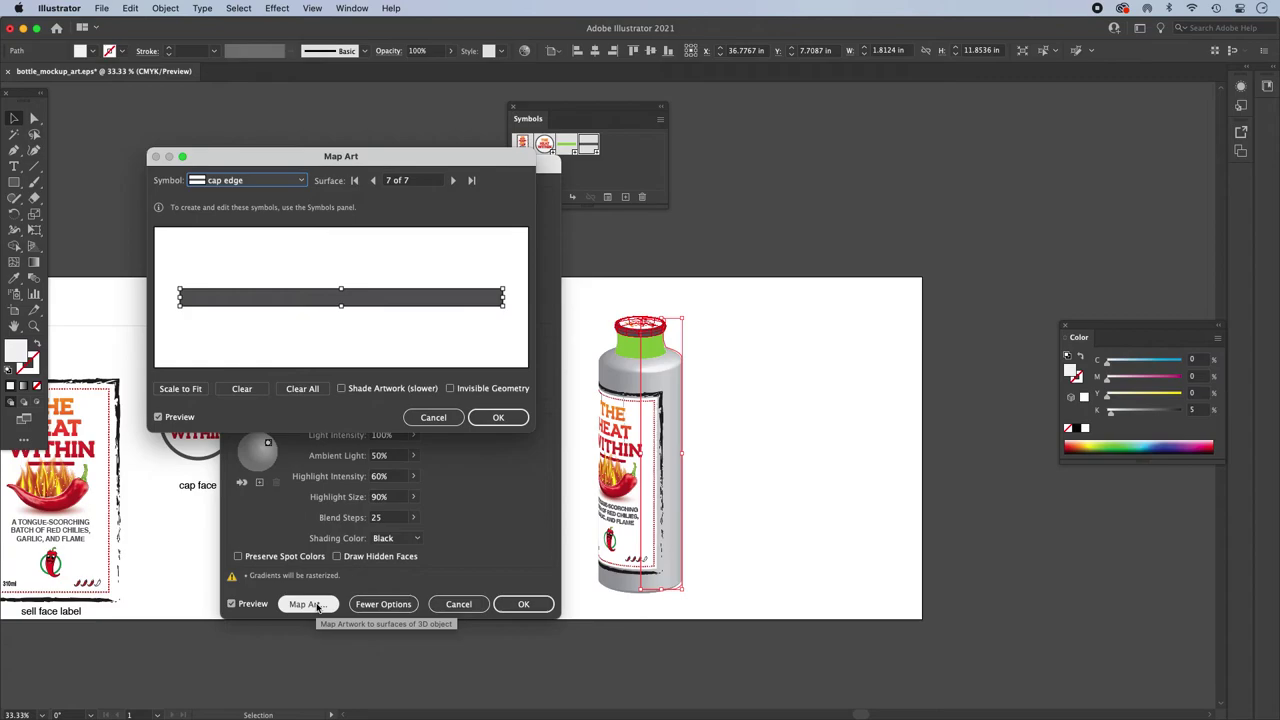
left_click(266, 181)
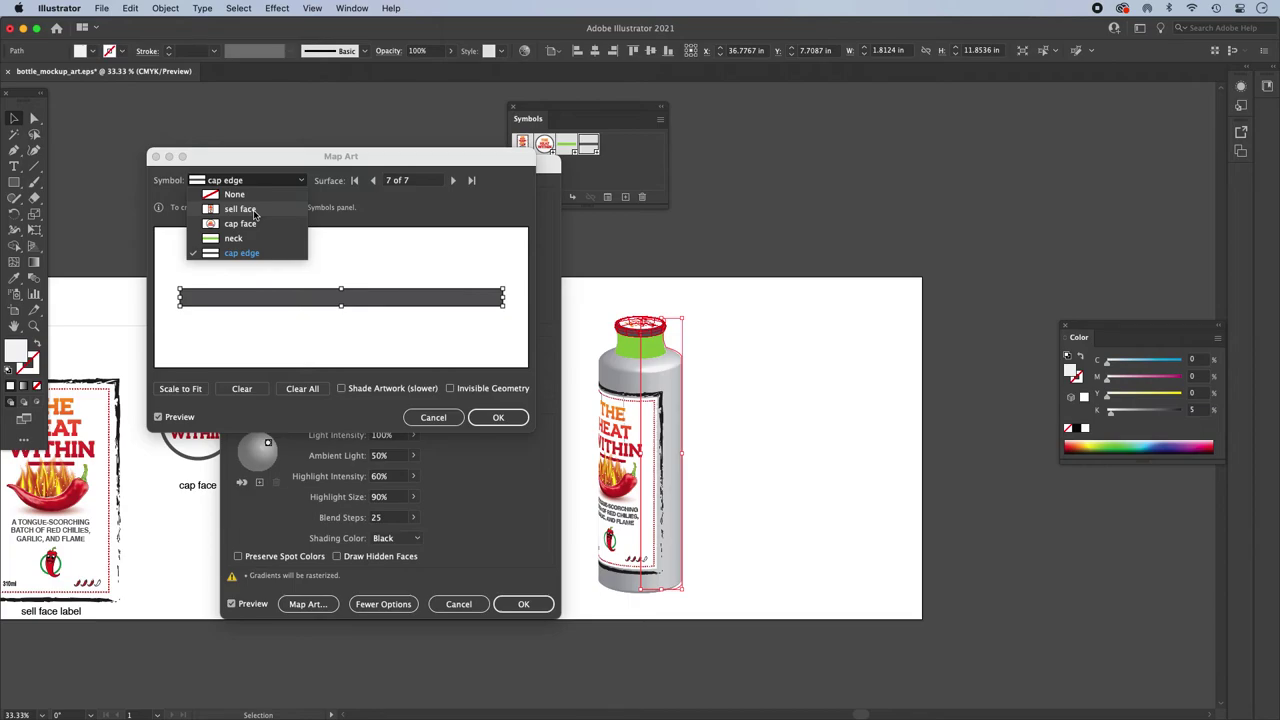
left_click(254, 212)
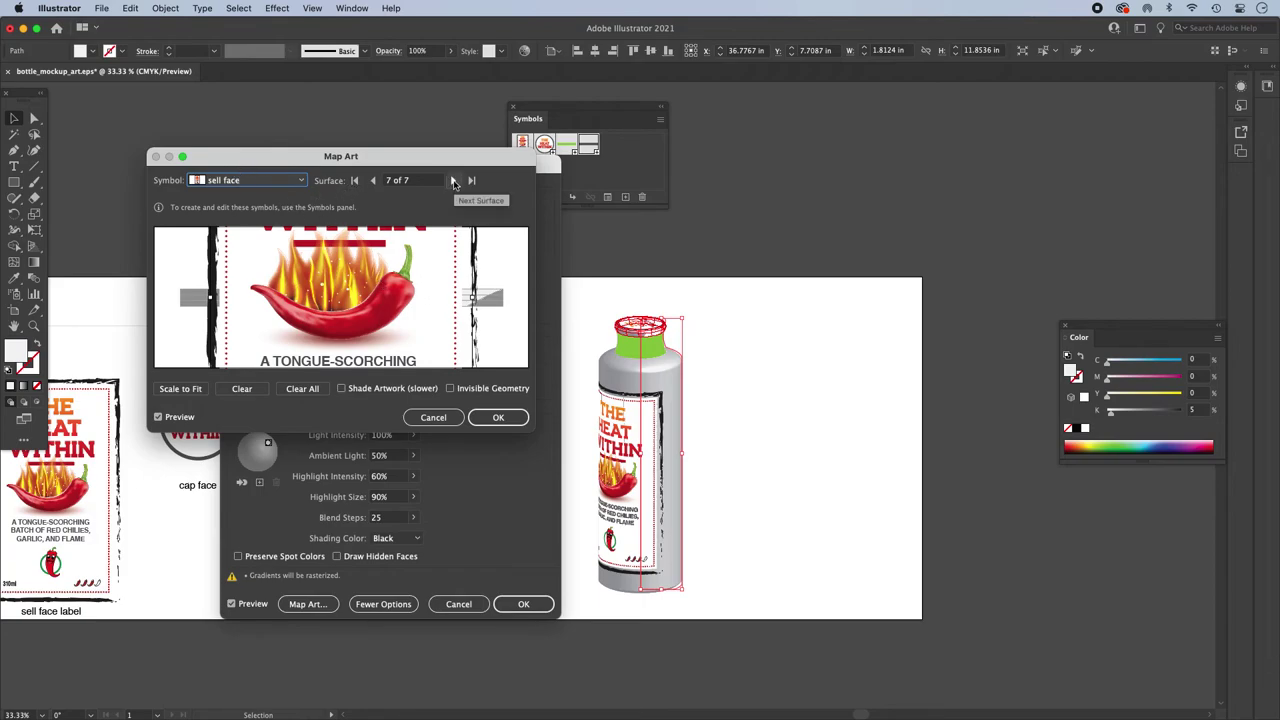
Step: Step to surface 4 of 7, try sell face scaled to fit, then clear it
left_click(453, 180)
left_click(453, 180)
left_click(453, 180)
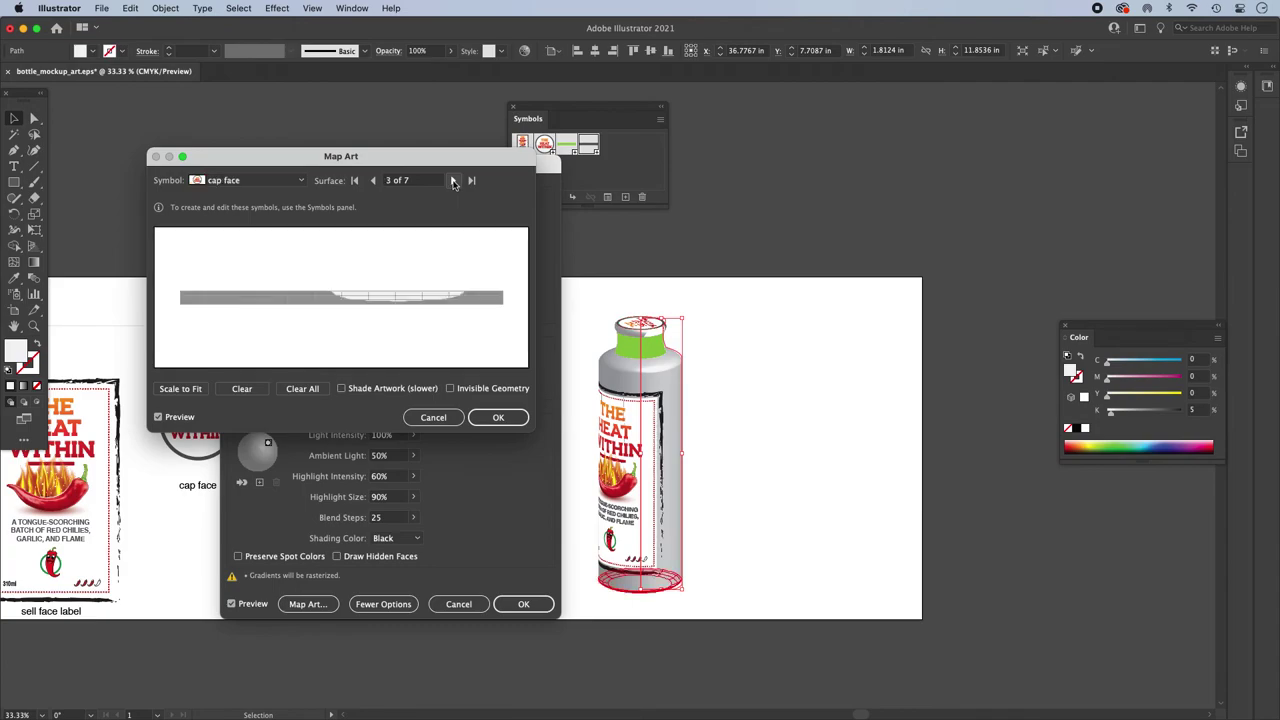
left_click(453, 180)
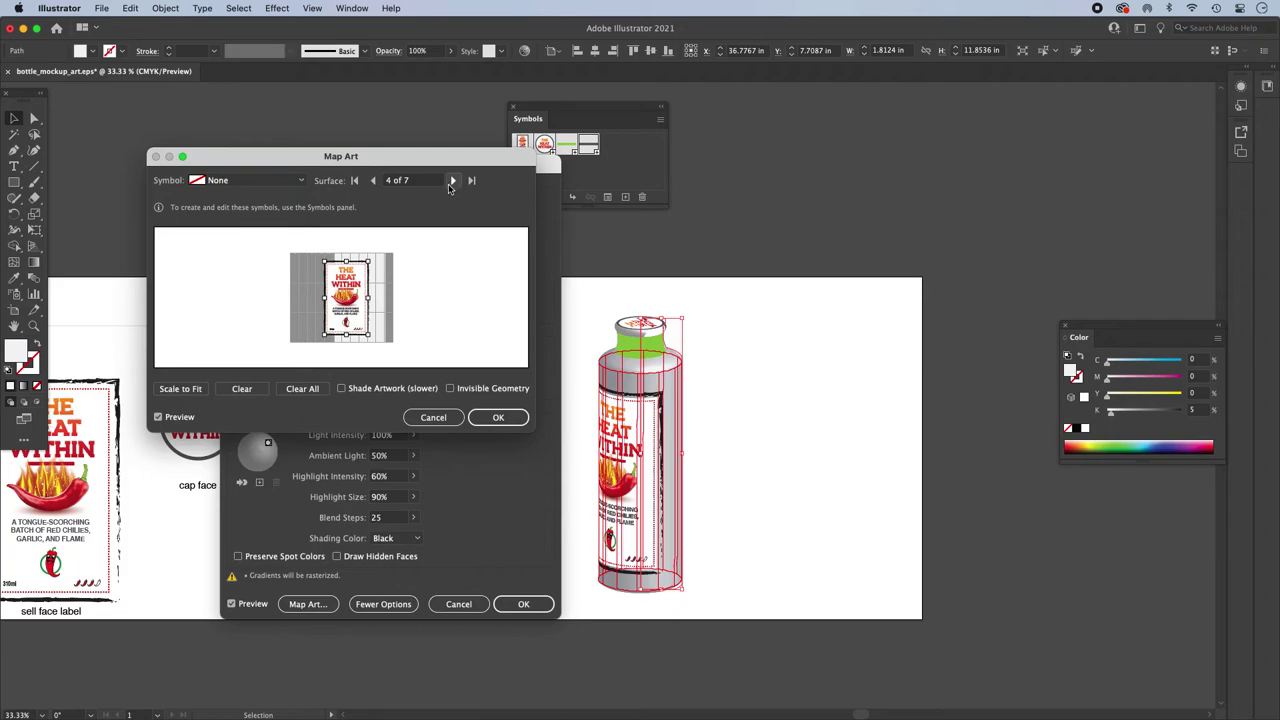
left_click(250, 180)
left_click(250, 180)
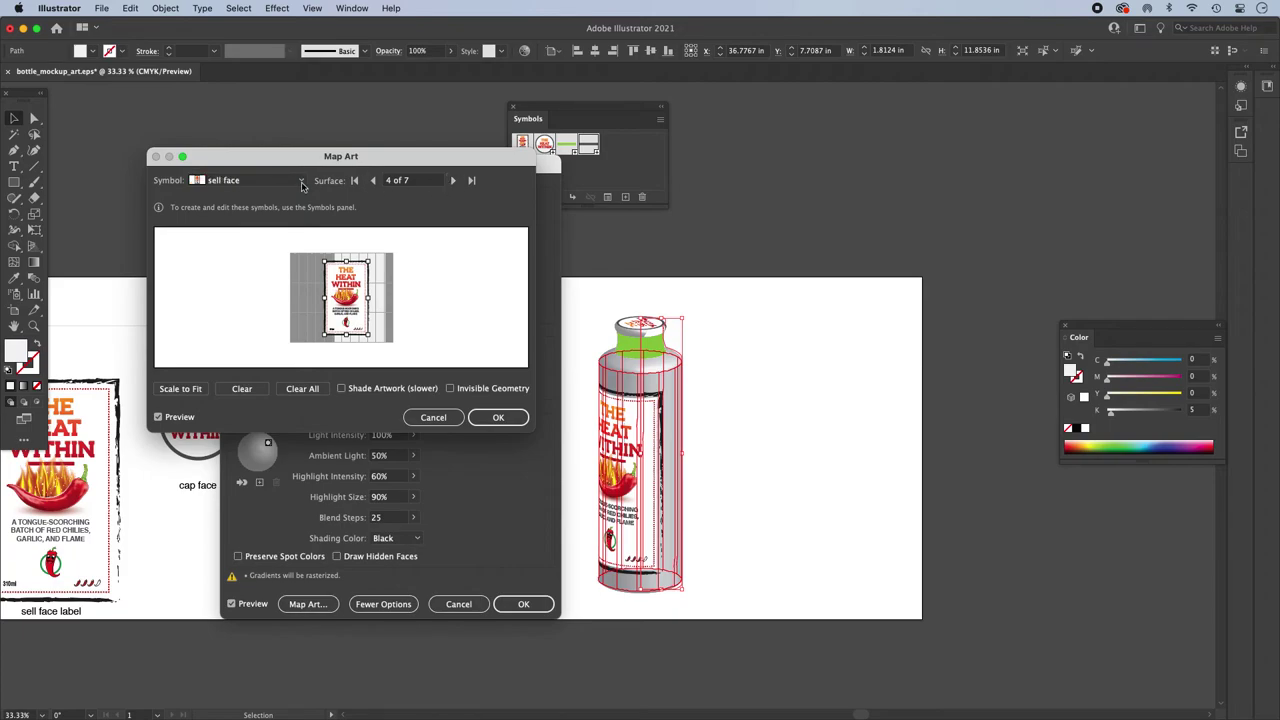
left_click(181, 389)
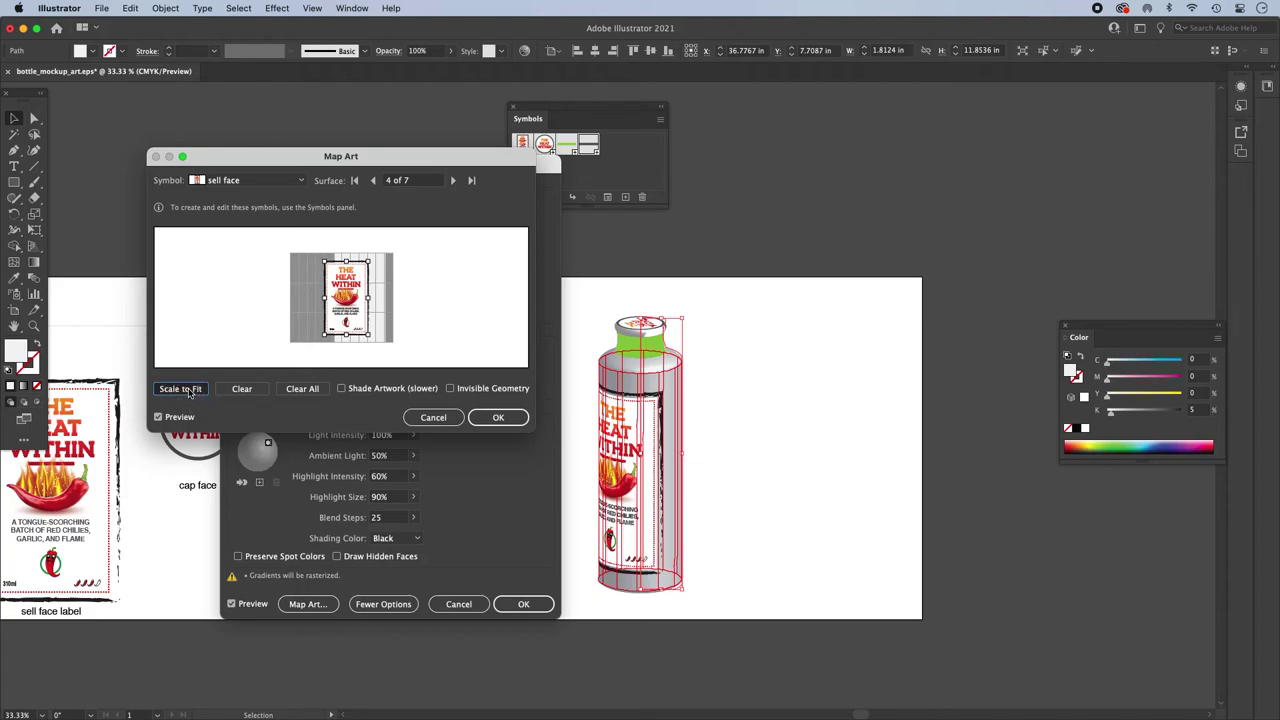
left_click(190, 392)
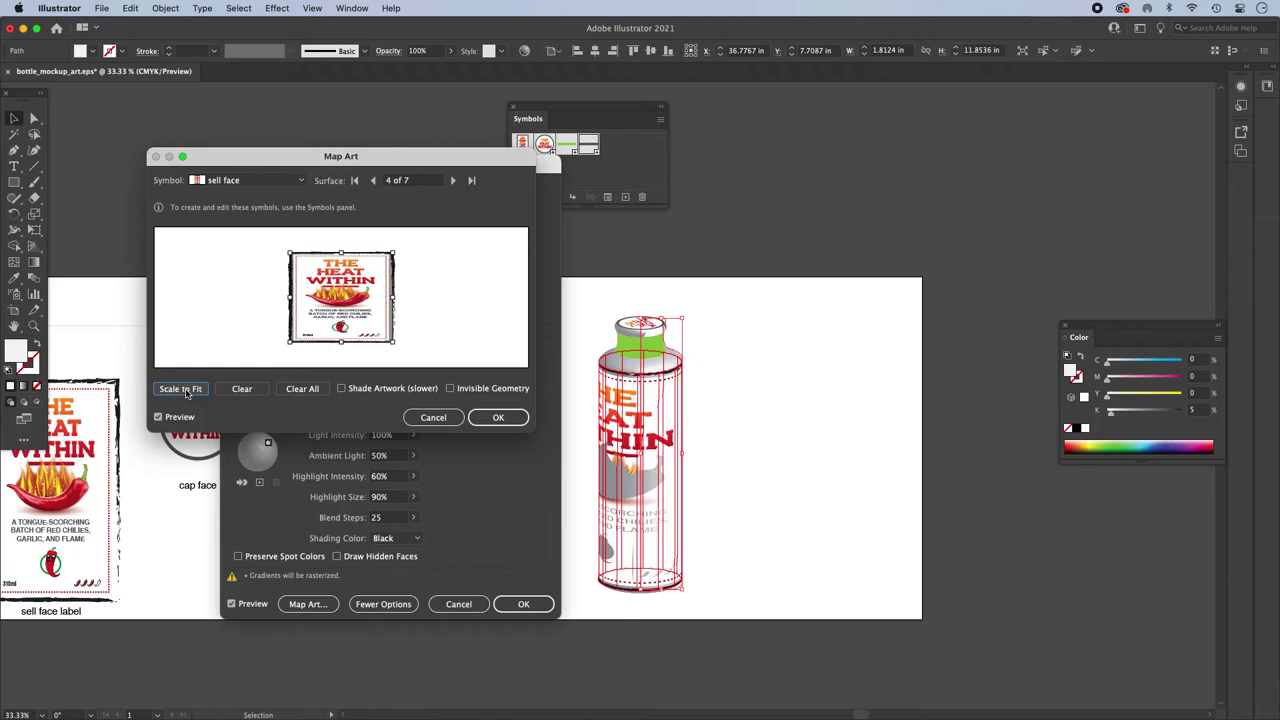
left_click(248, 389)
Step: Reassign sell face to the body surface, then slide, shrink and reposition the label on the front
left_click(250, 180)
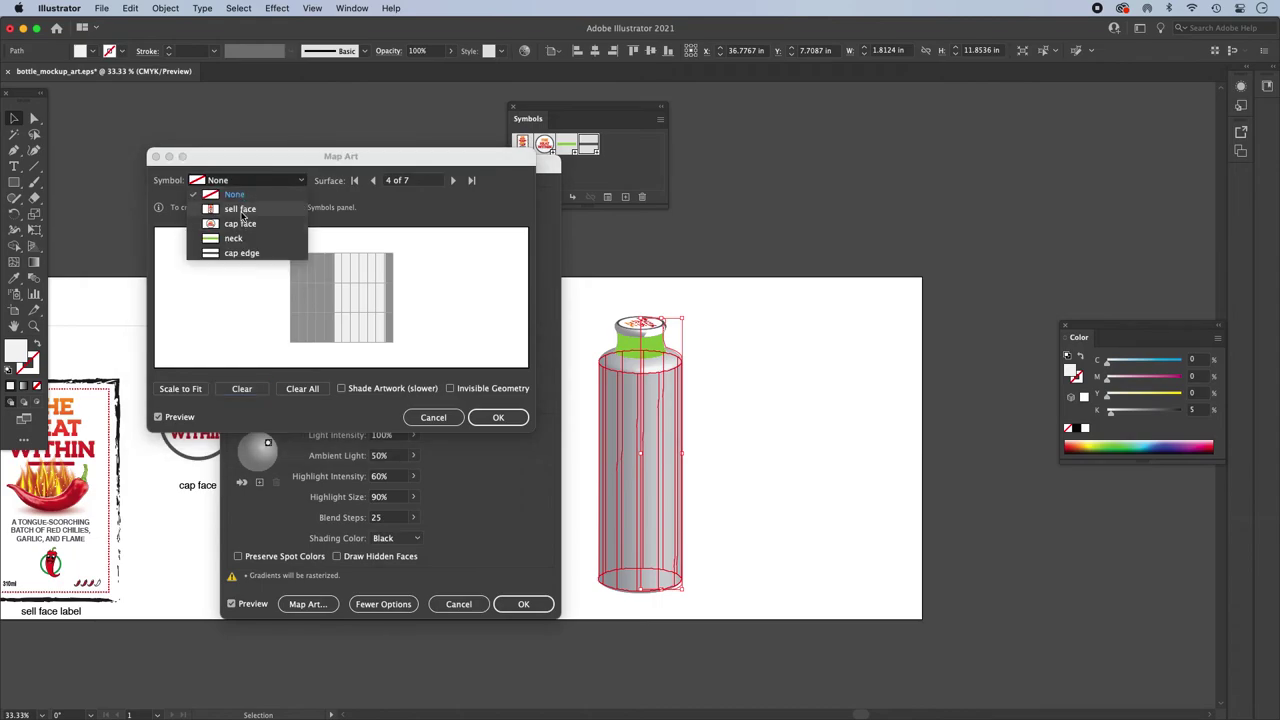
left_click(241, 211)
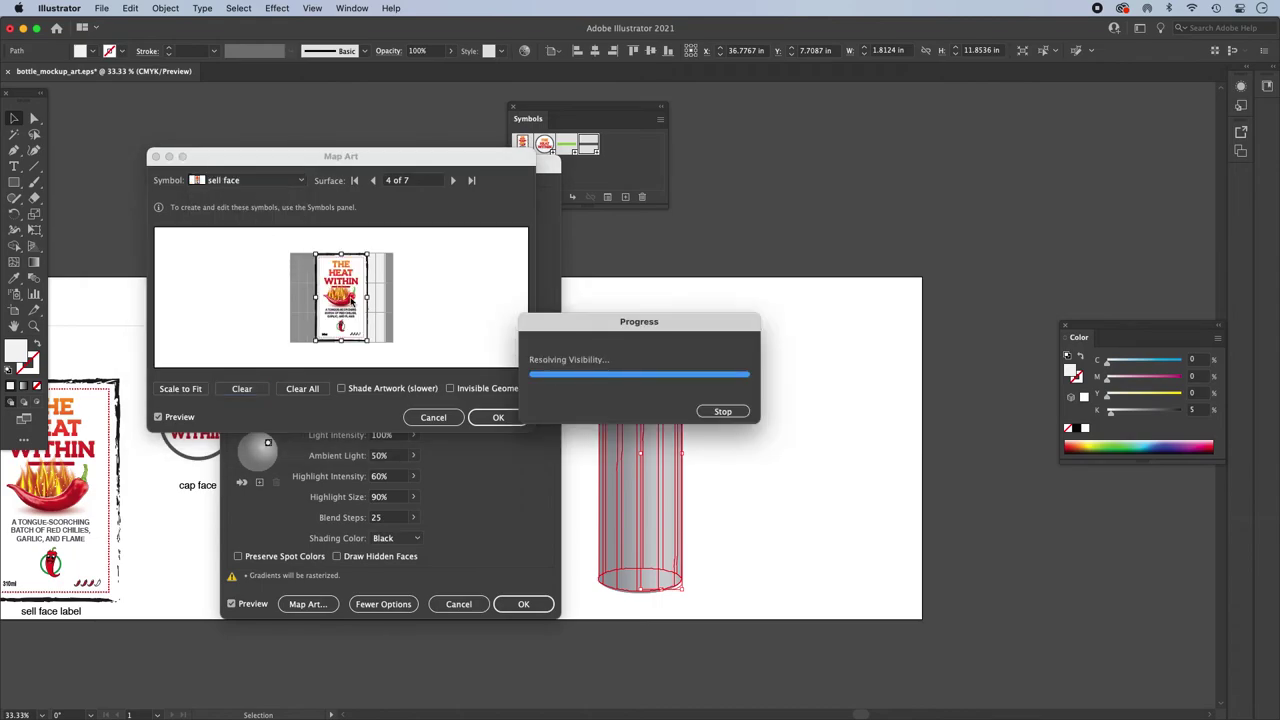
left_click_drag(350, 282, 361, 282)
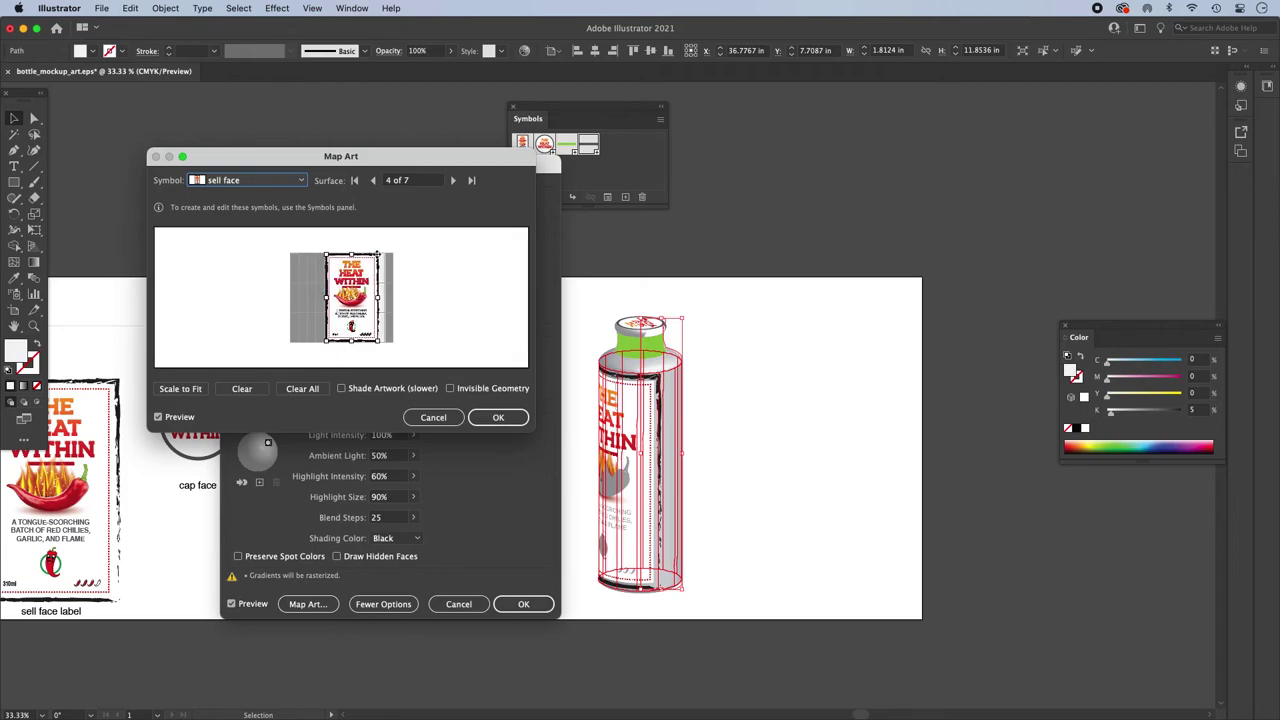
left_click(379, 256)
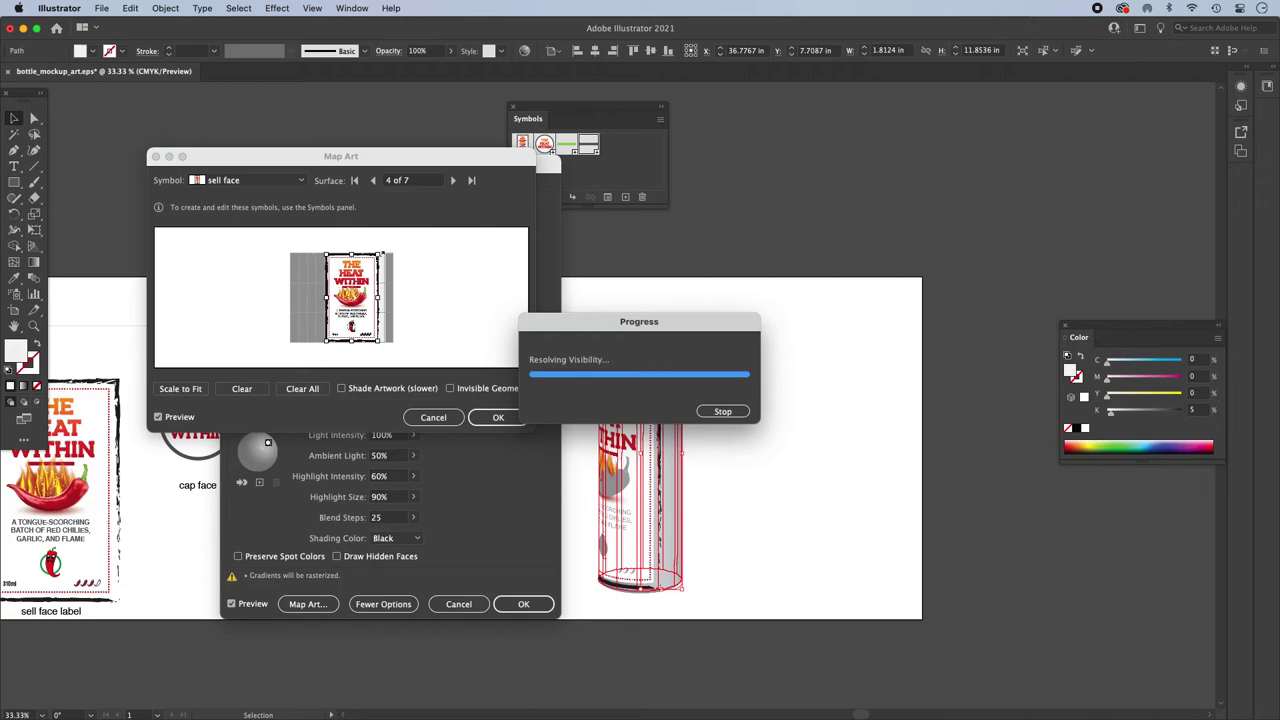
left_click_drag(379, 256, 371, 265)
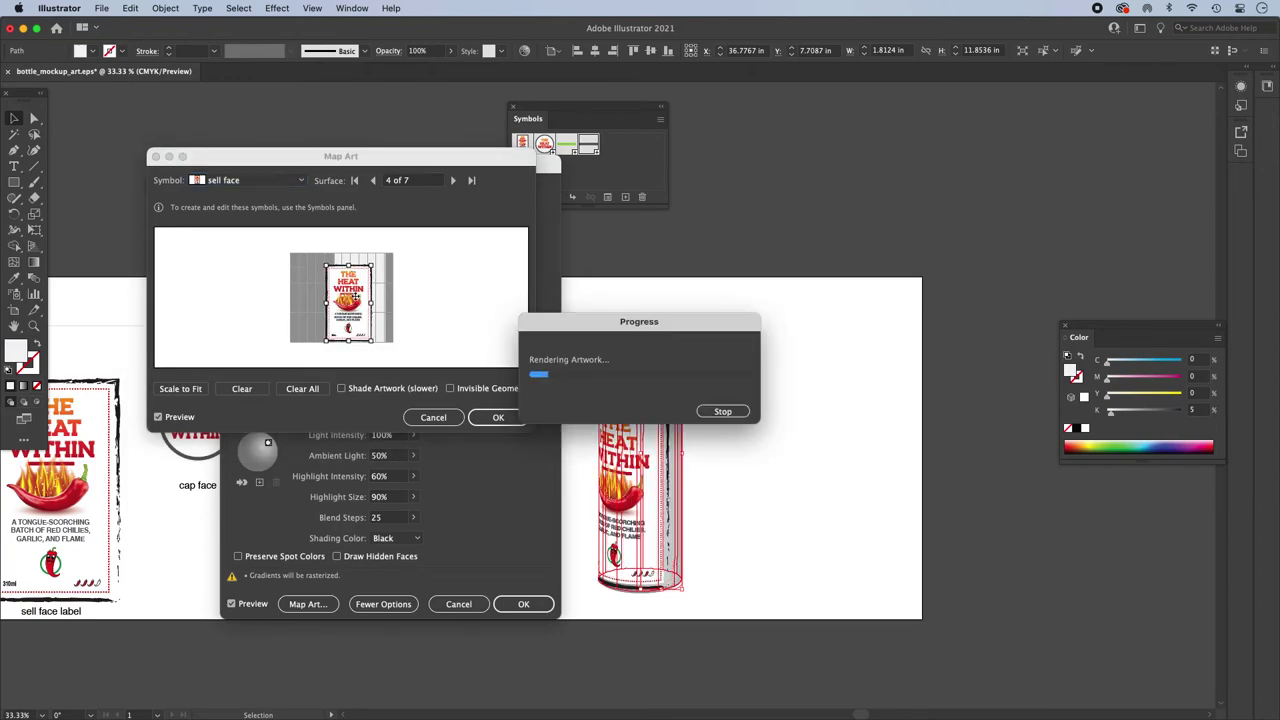
left_click_drag(355, 297, 356, 291)
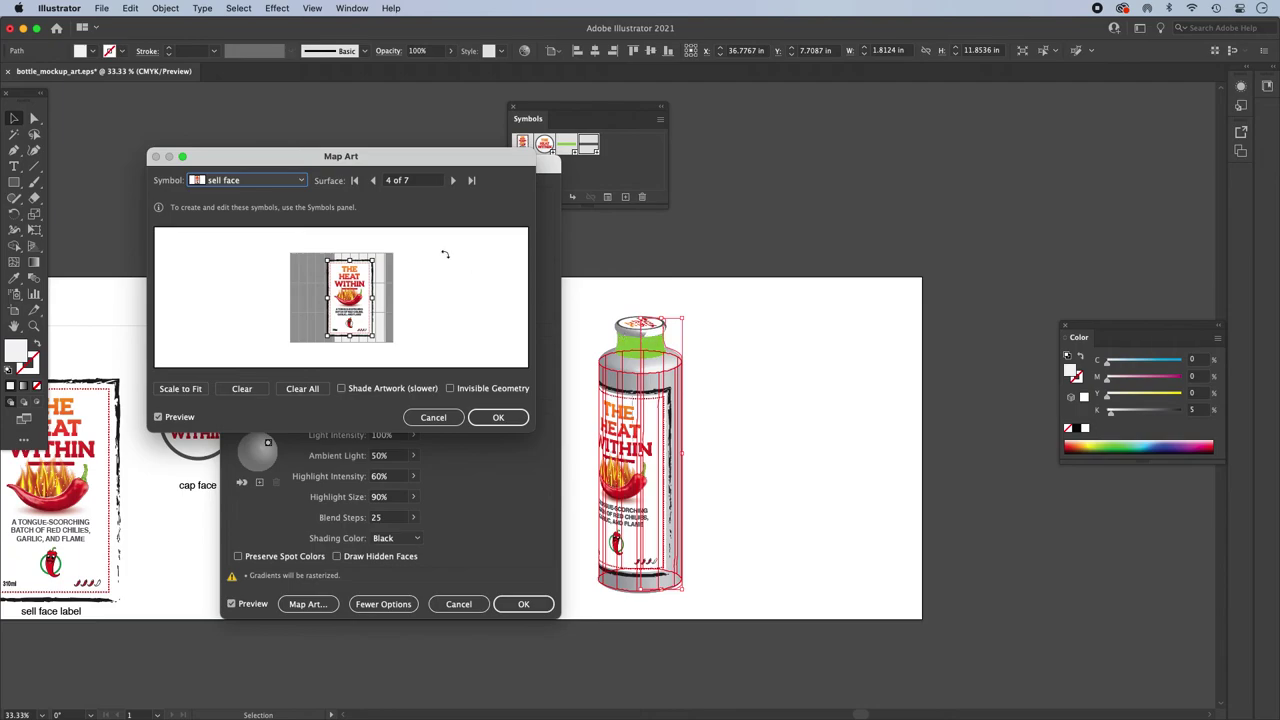
Step: Briefly try cap edge on the body, then restore sell face and scale it down
left_click(262, 183)
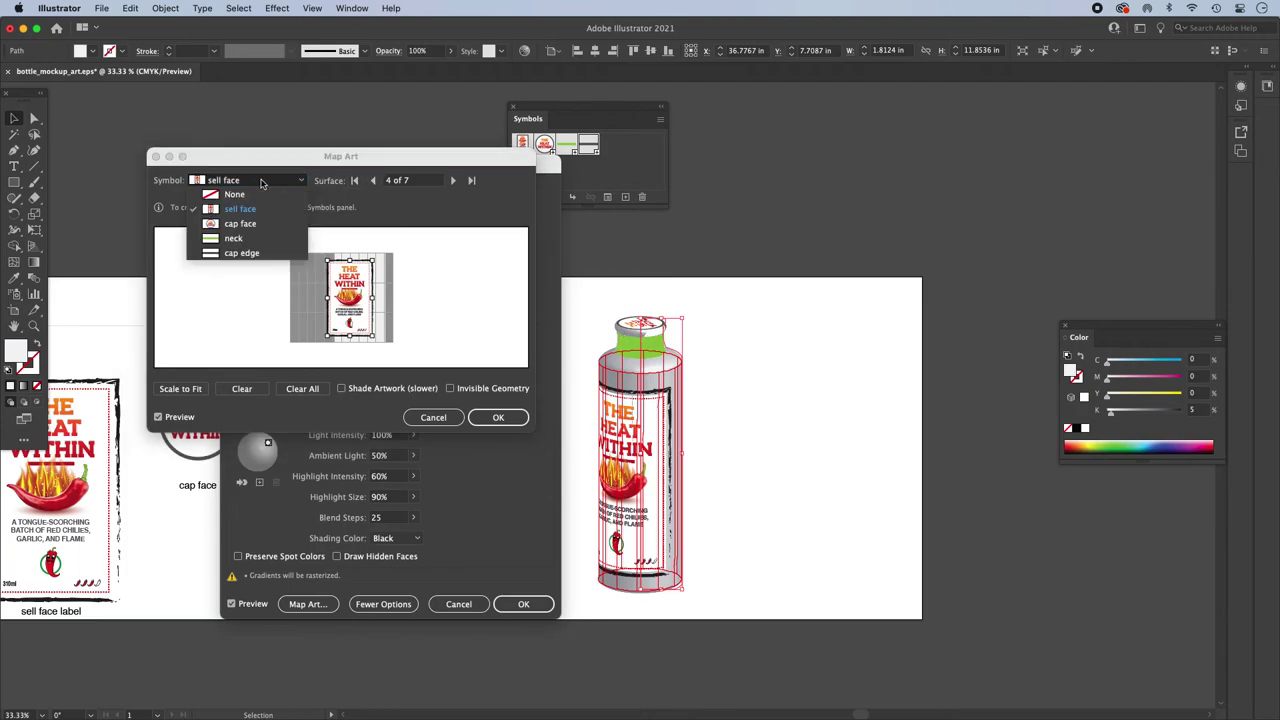
left_click(242, 253)
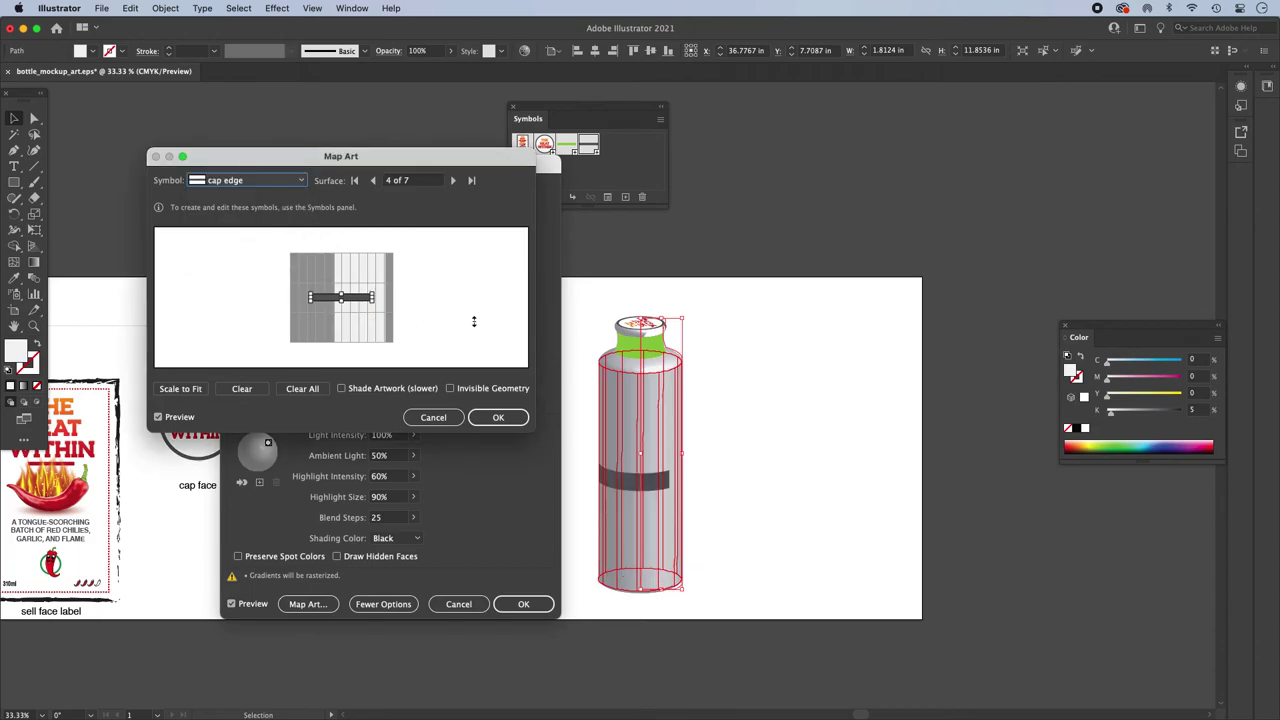
left_click(267, 183)
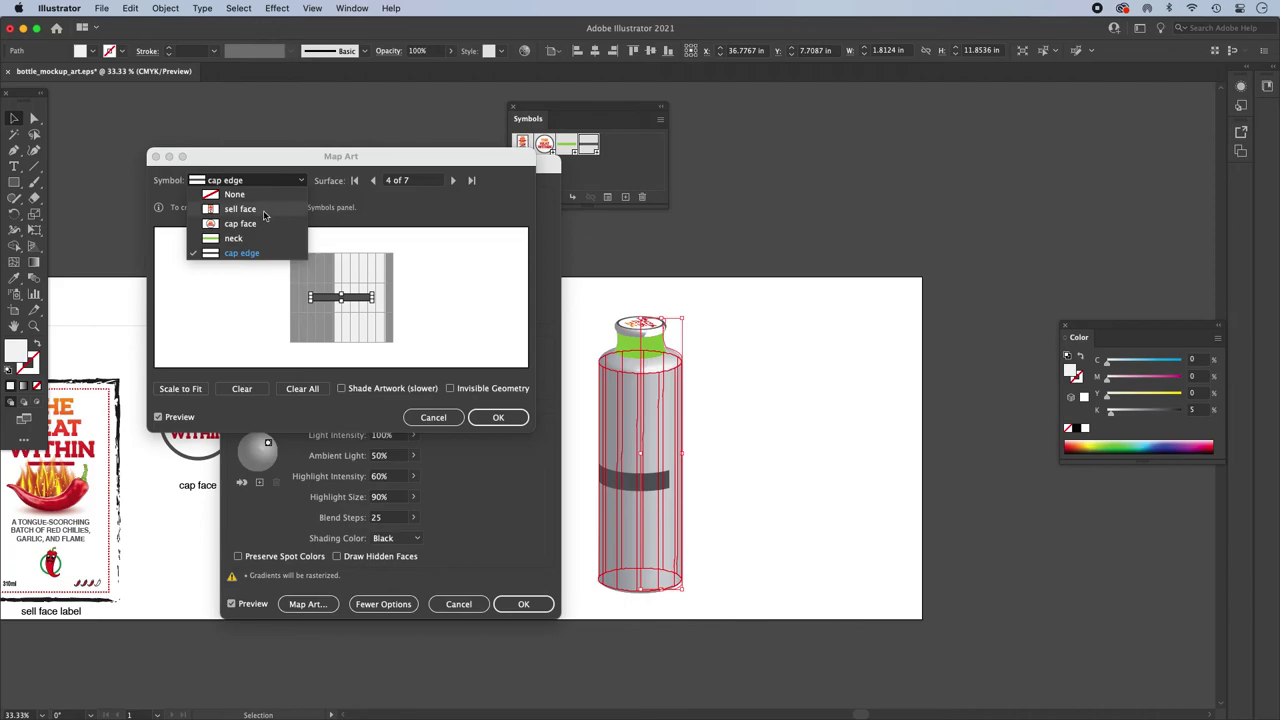
left_click(265, 210)
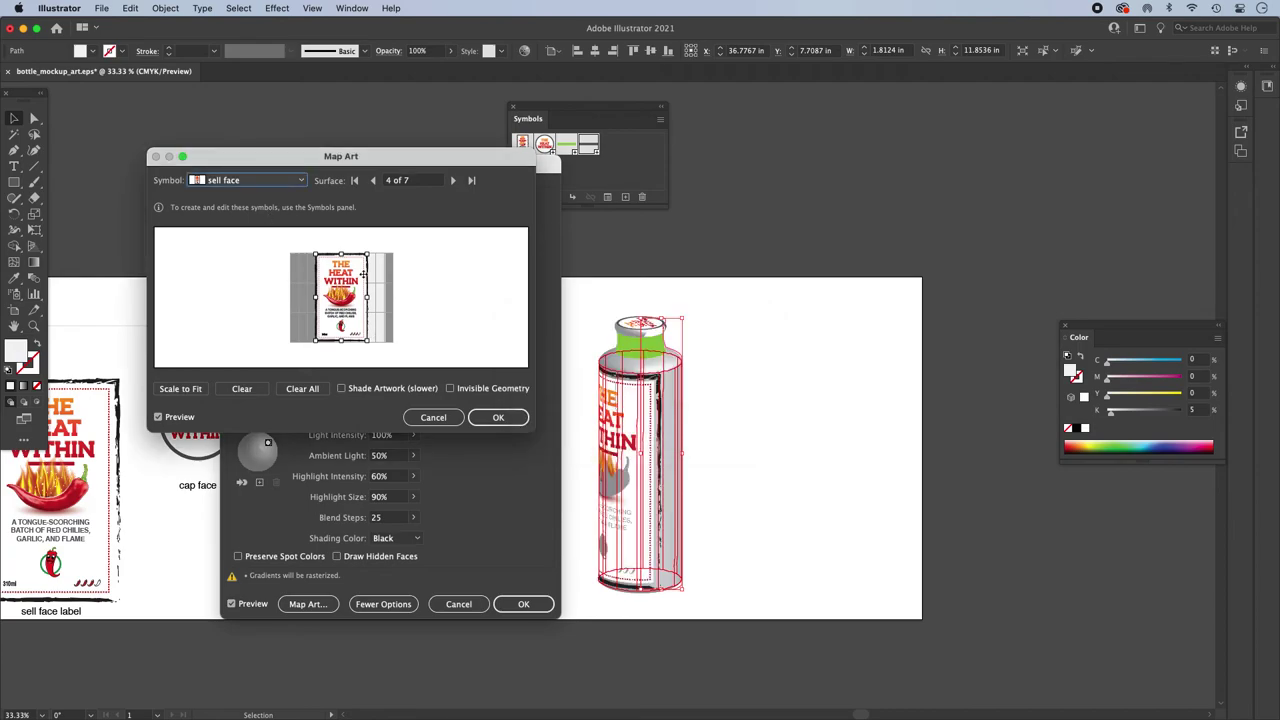
left_click_drag(367, 255, 352, 287)
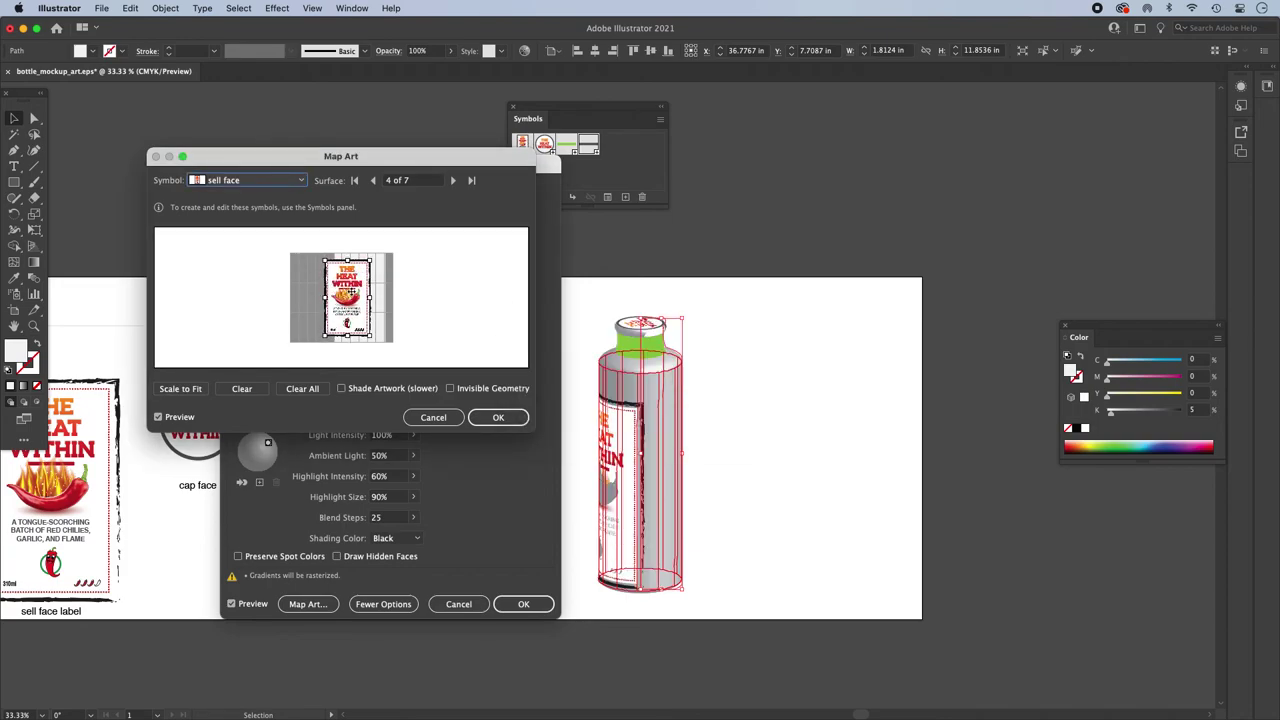
Step: Step to surface 7 of 7, assign the cap edge symbol and scale it to fit
left_click(453, 180)
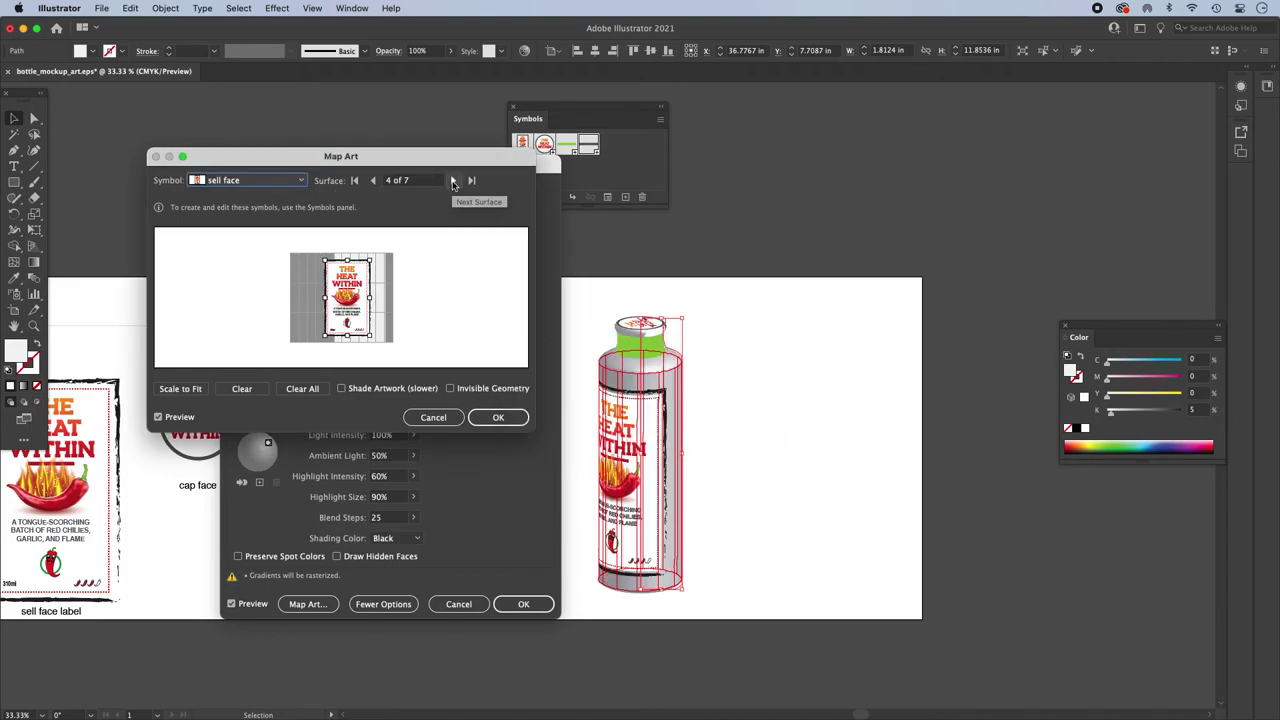
left_click(453, 180)
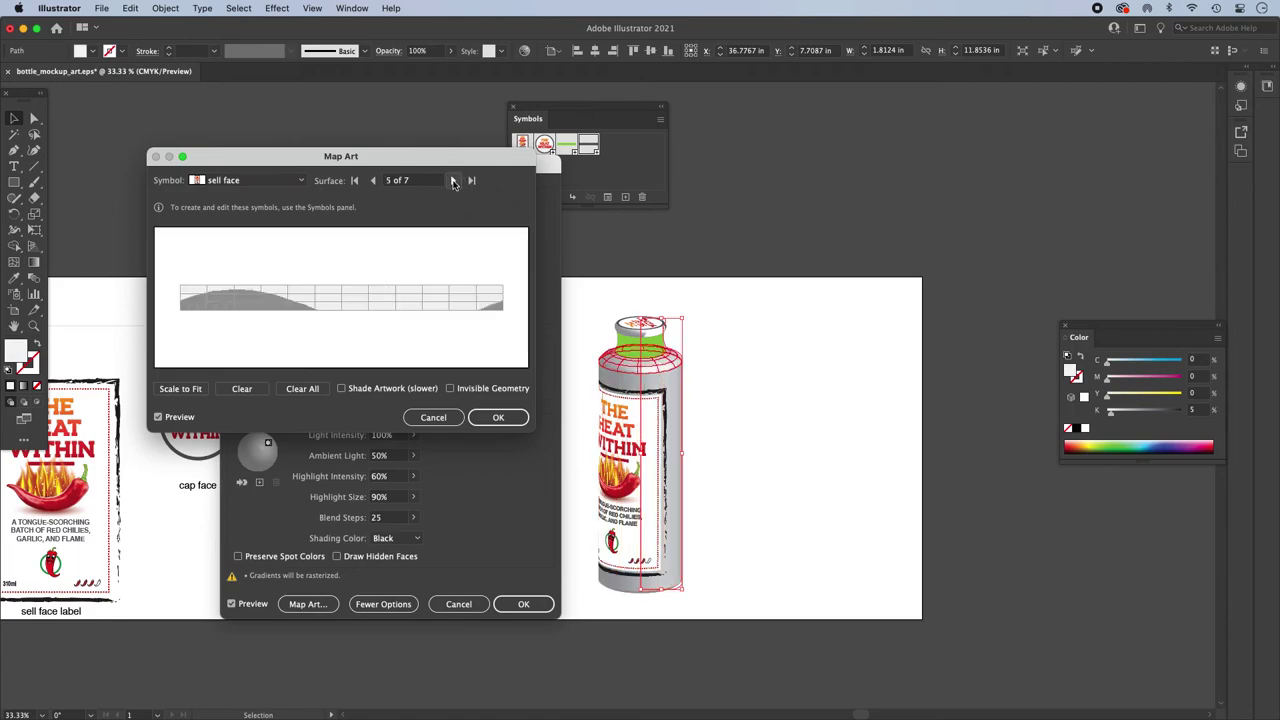
left_click(453, 180)
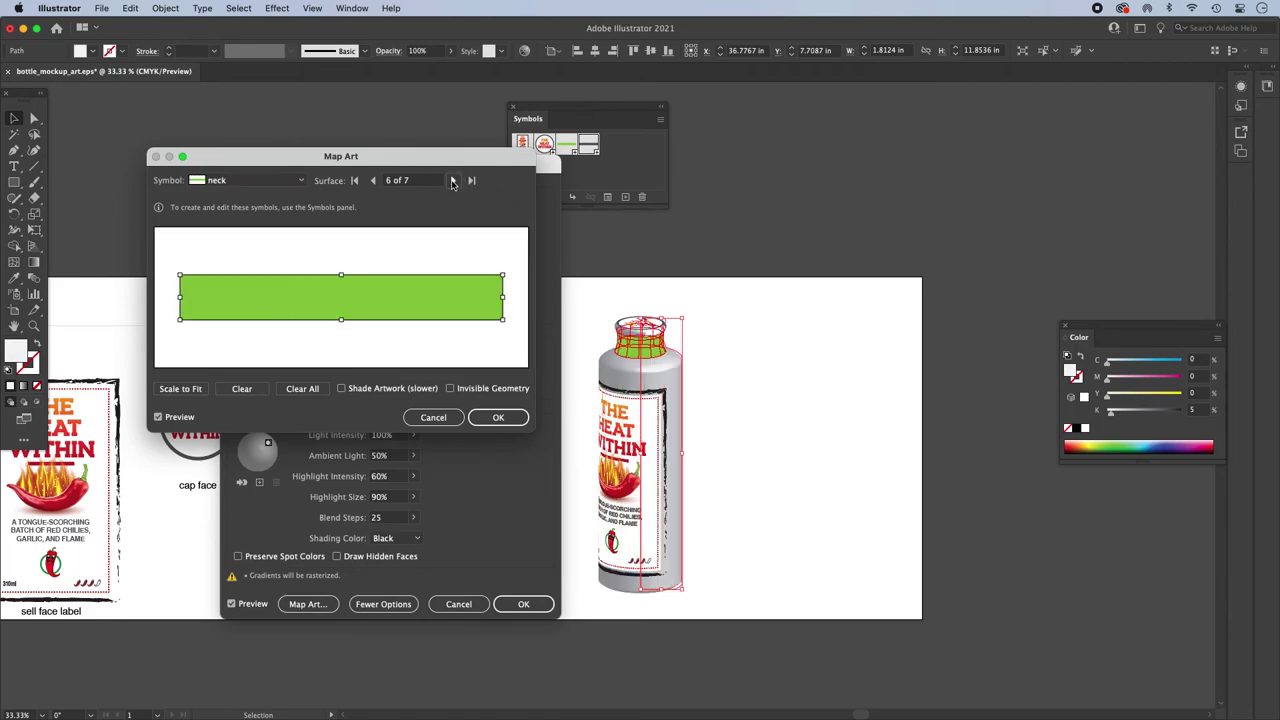
left_click(453, 180)
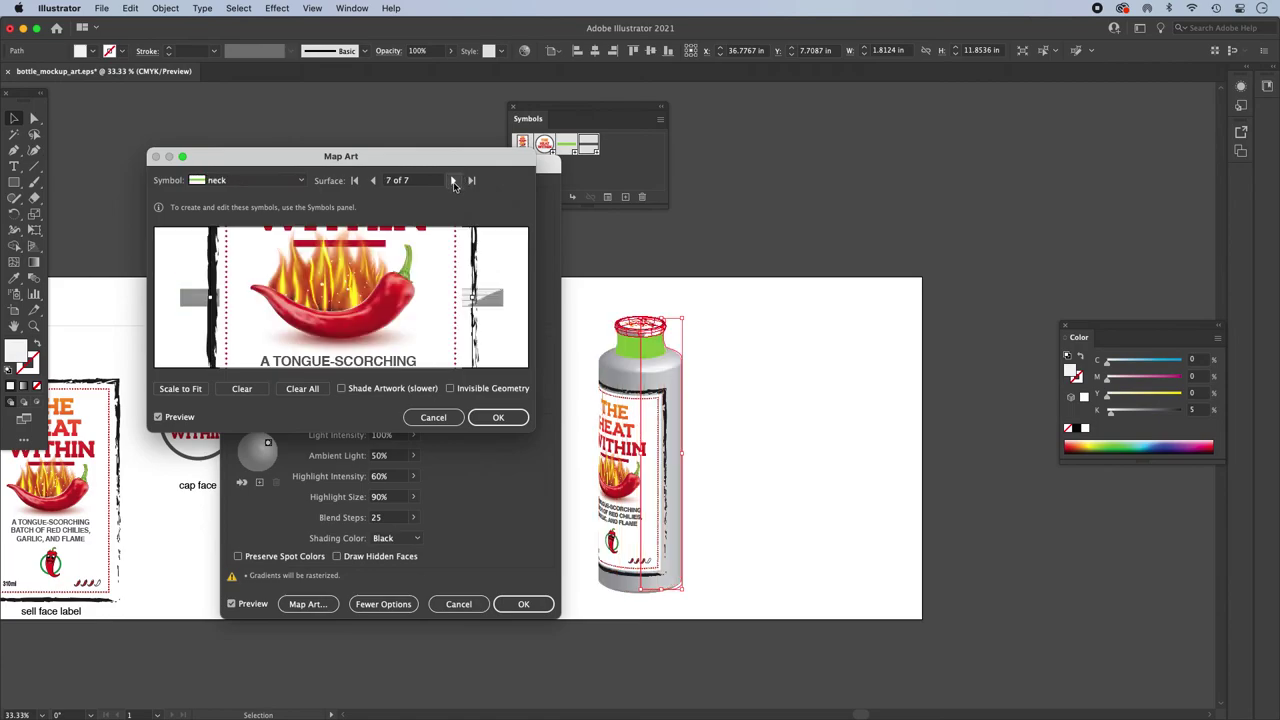
left_click(290, 181)
left_click(240, 208)
left_click(281, 183)
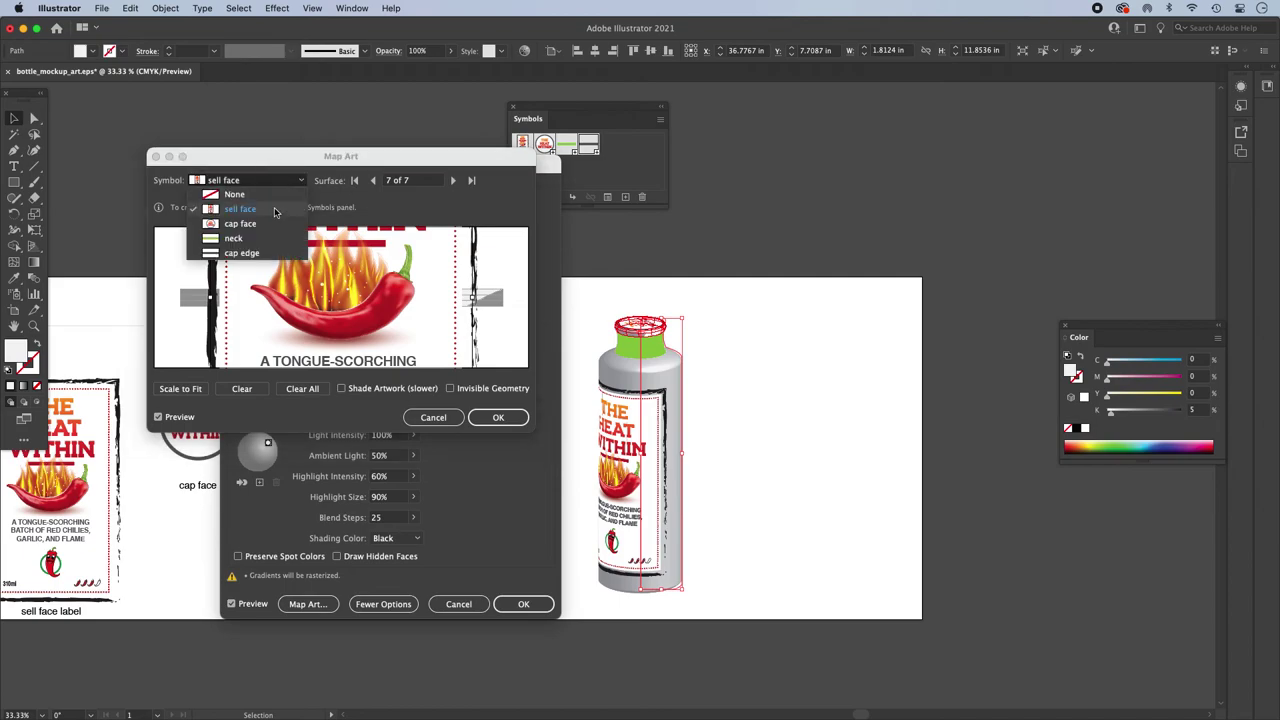
left_click(243, 253)
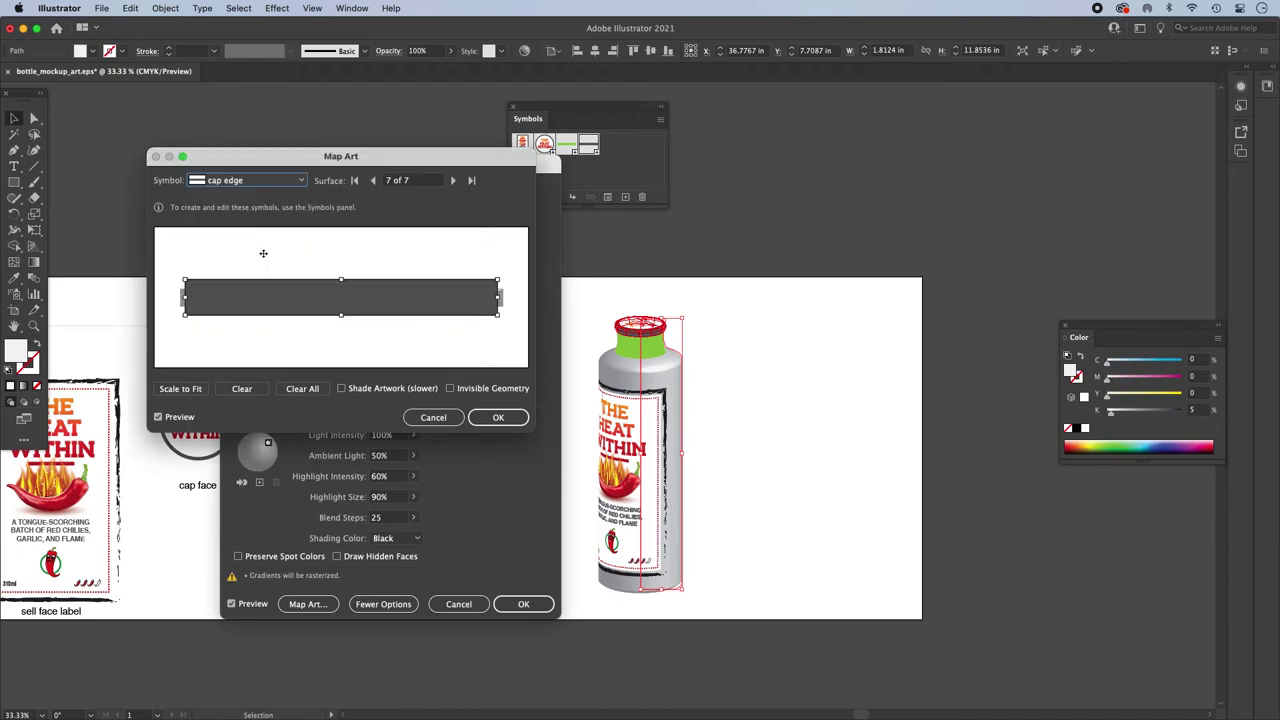
left_click(175, 390)
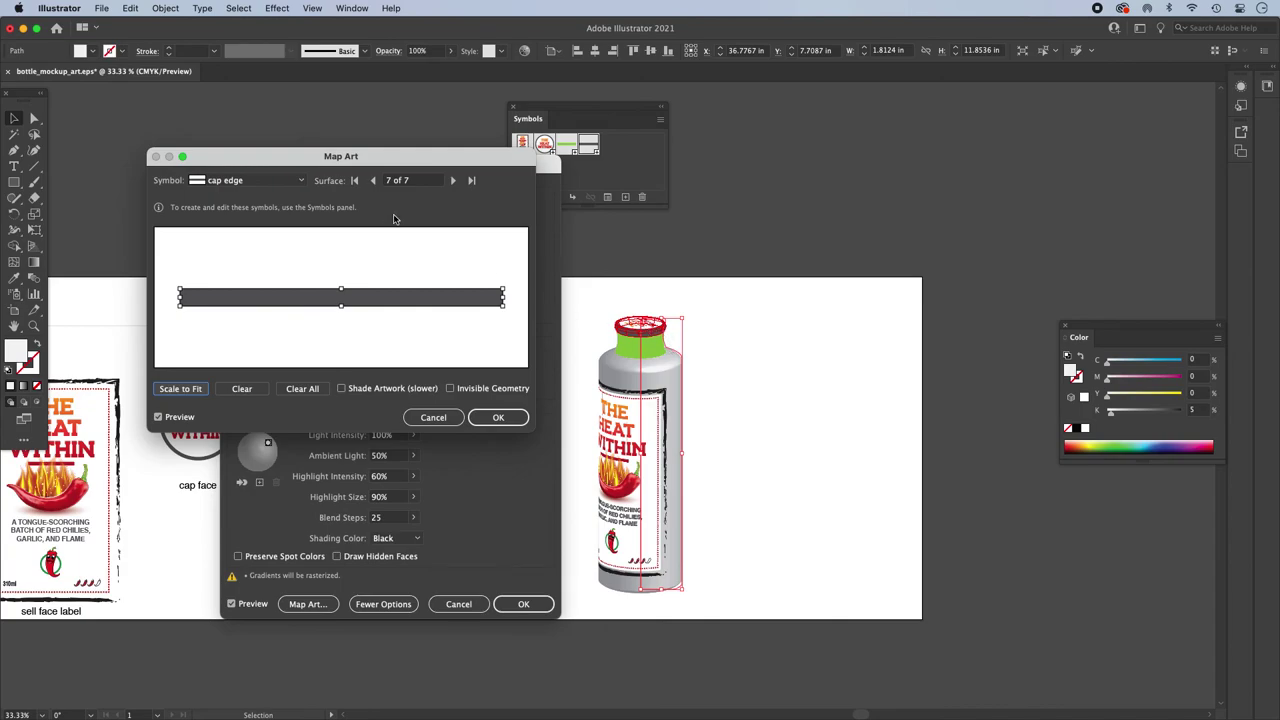
Step: Cycle back to the cap top surface with its cap face and confirm the mappings with OK
left_click(453, 181)
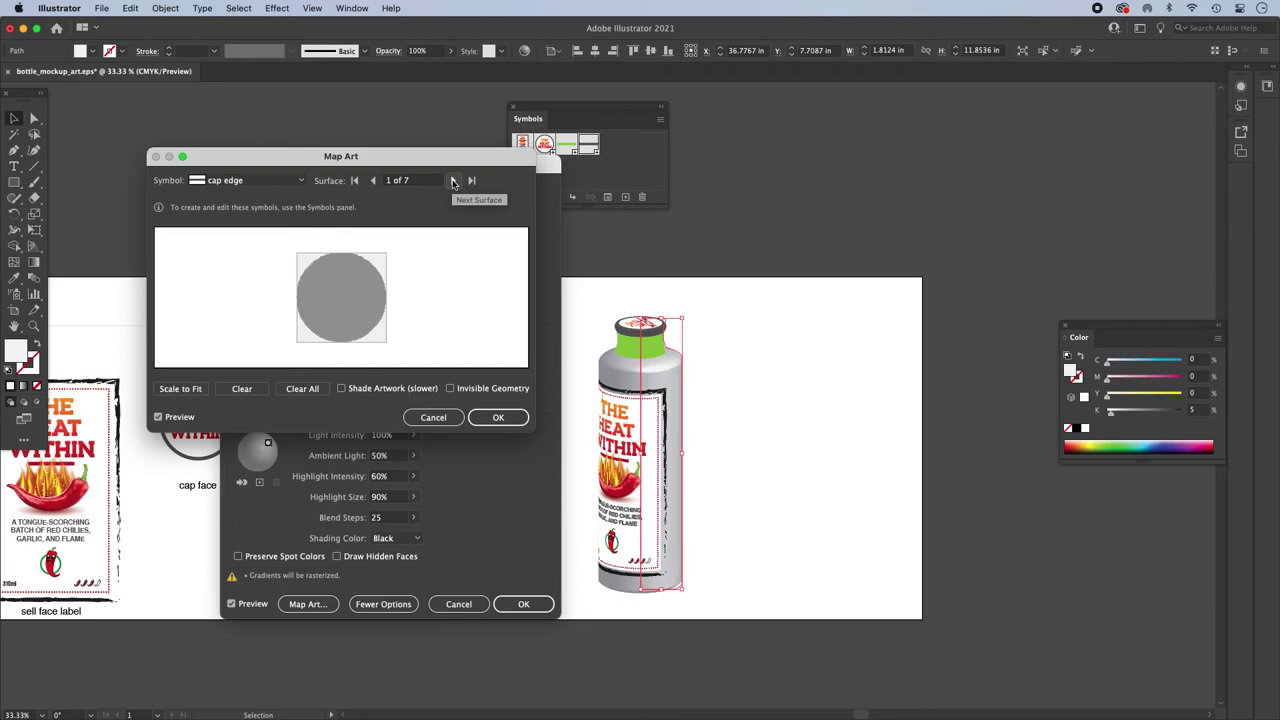
left_click(454, 181)
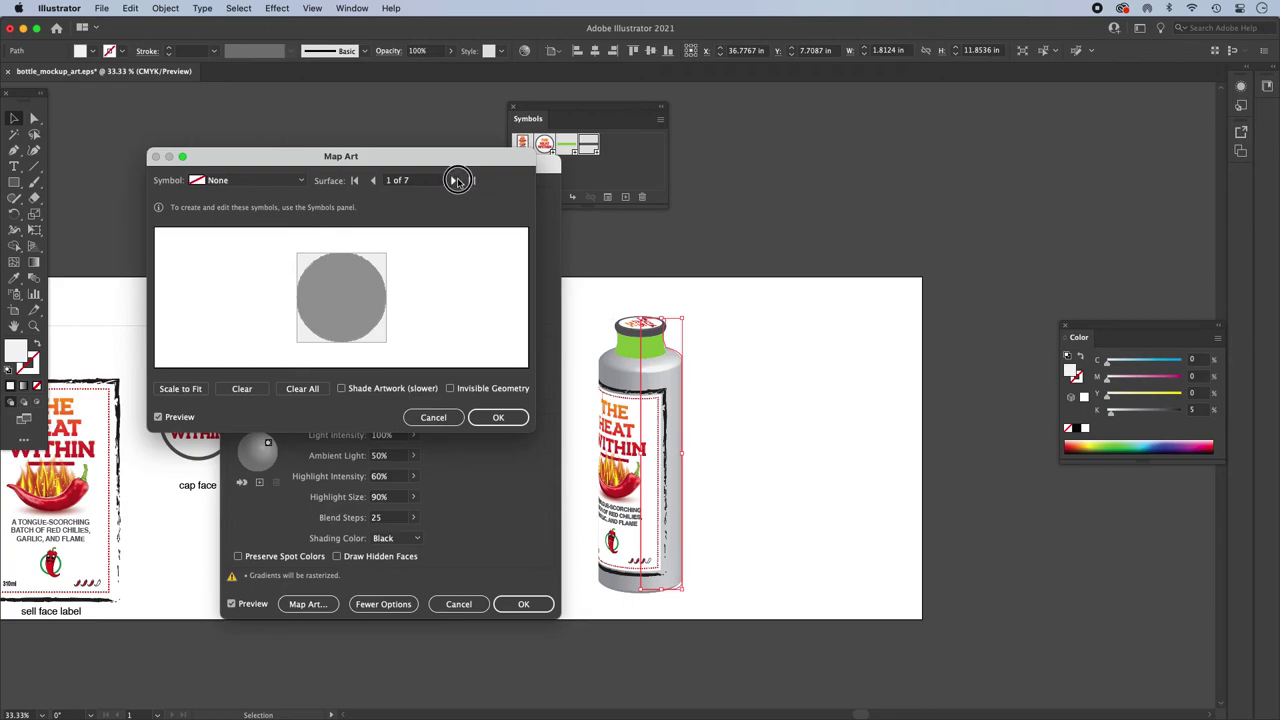
left_click(500, 418)
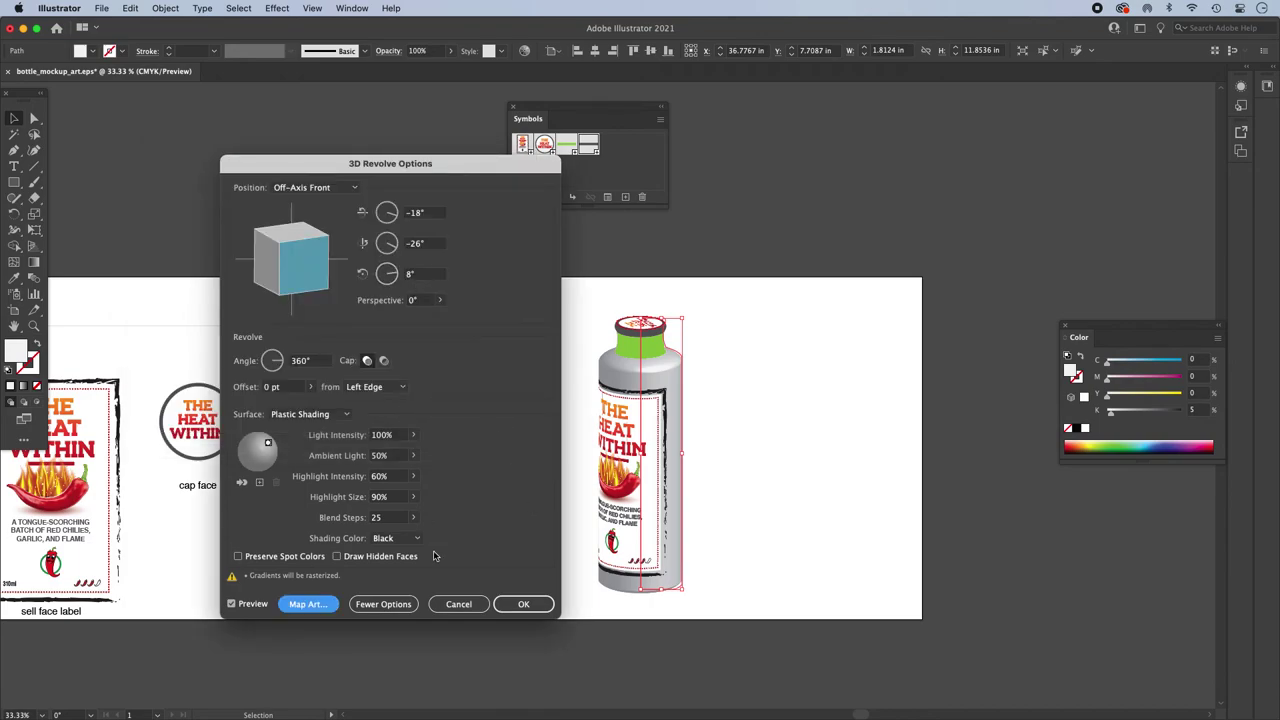
Step: Apply the 3D revolve to the bottle, deselect, and check it in Outline view before returning to Preview
left_click(527, 605)
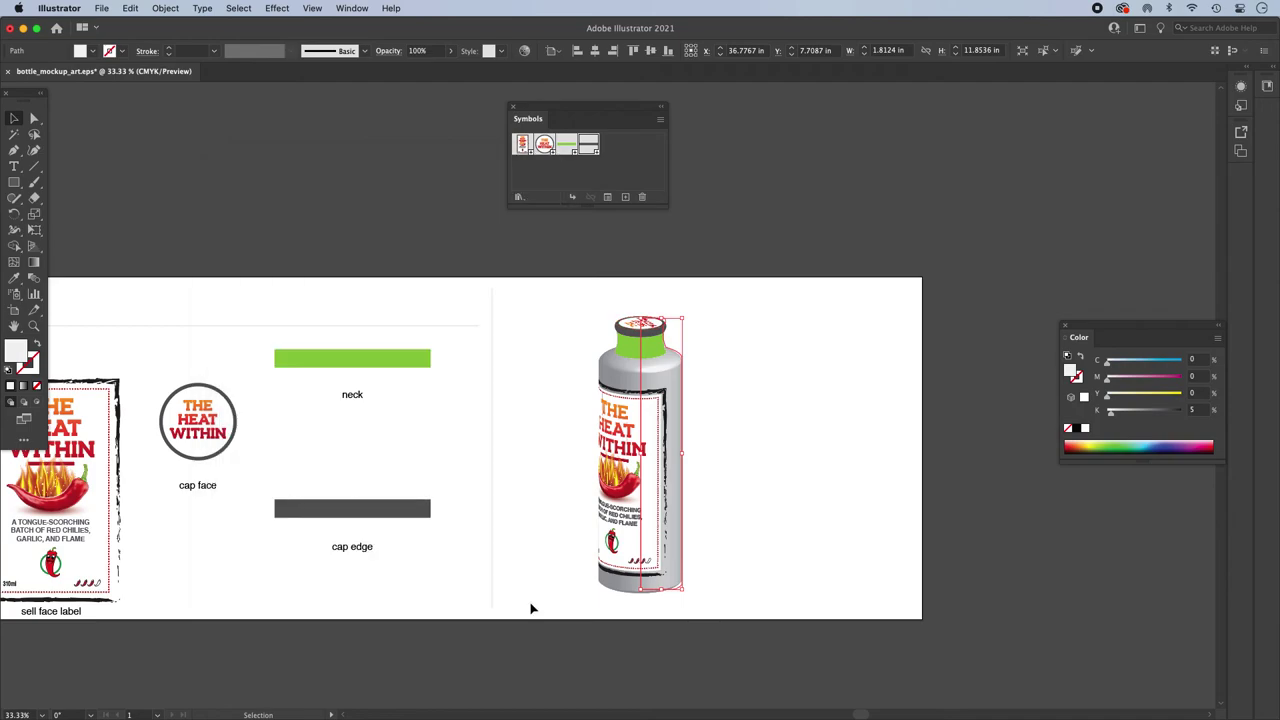
left_click(882, 531)
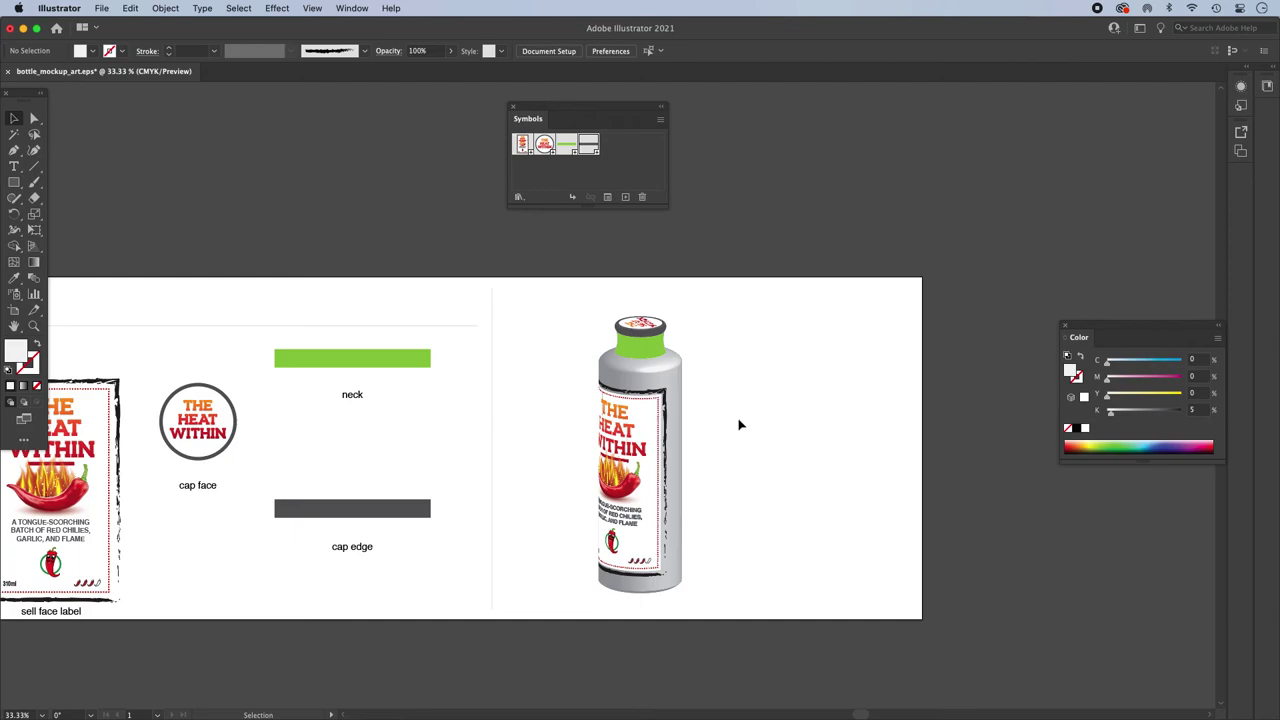
key("a")
key("super+y")
key("v")
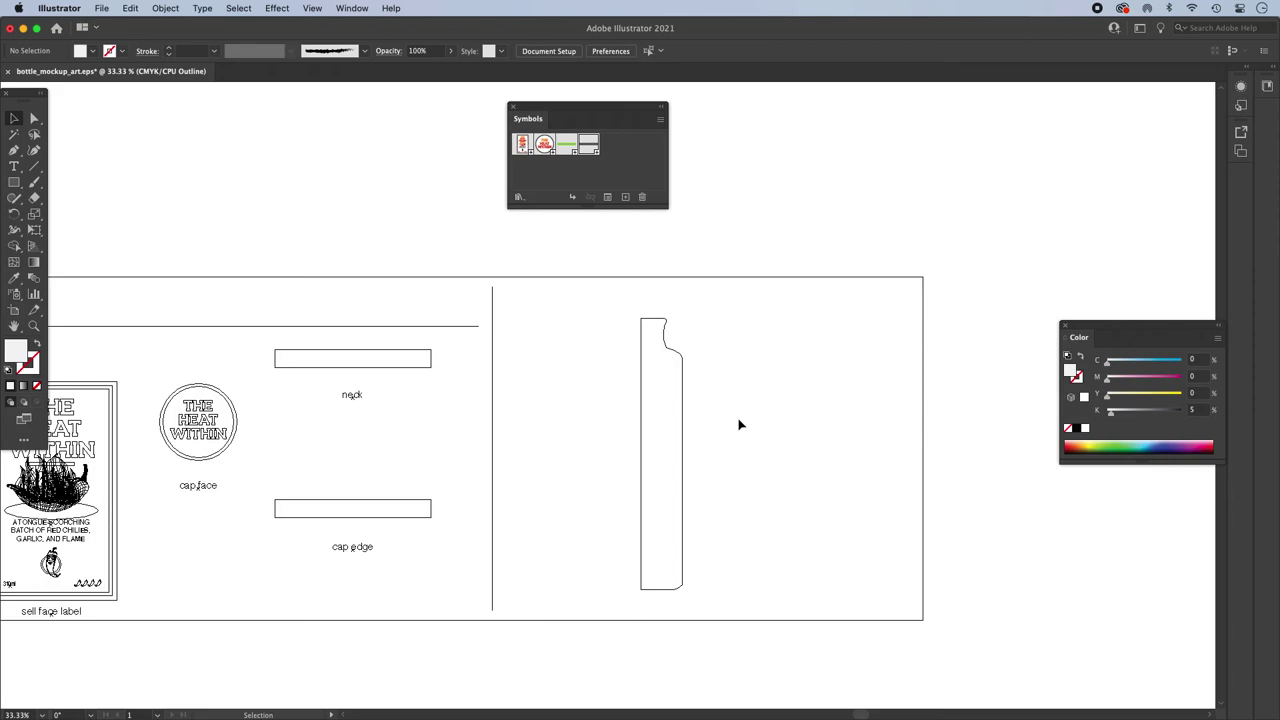
key("super+y")
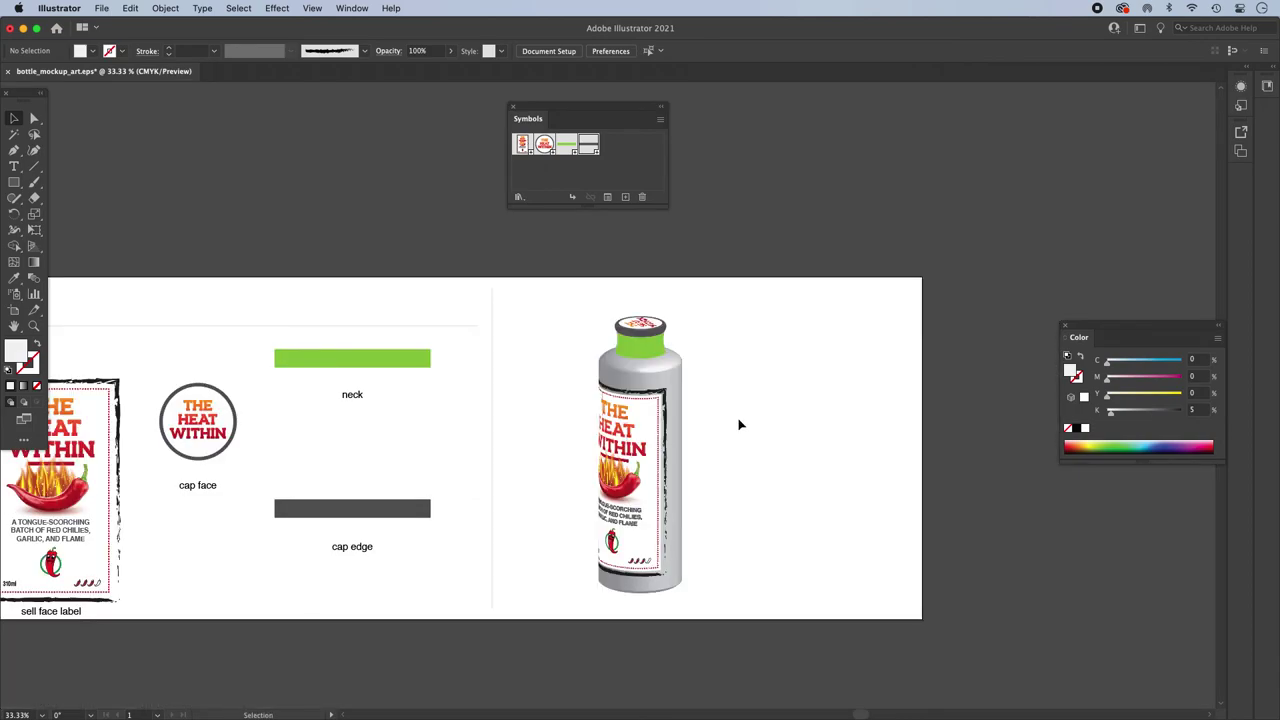
Step: Expand the 3D bottle's appearance into plain vector shapes with Object > Expand Appearance
left_click(661, 392)
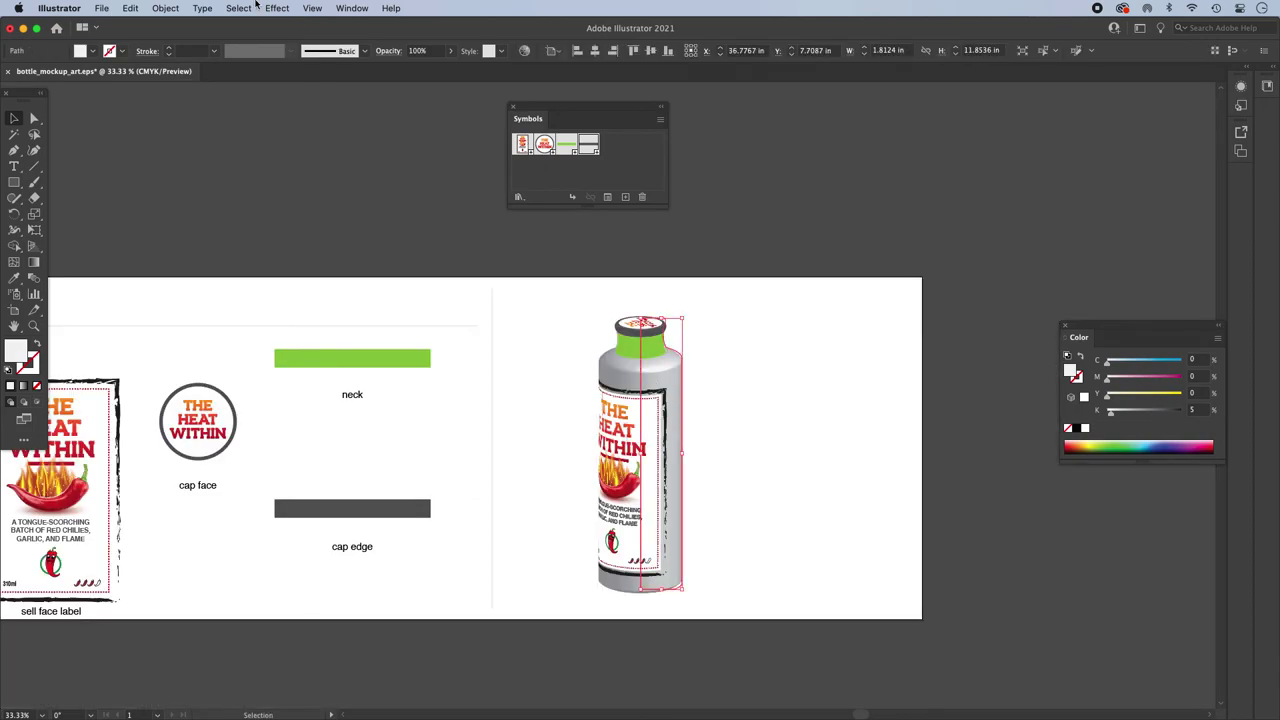
left_click(166, 8)
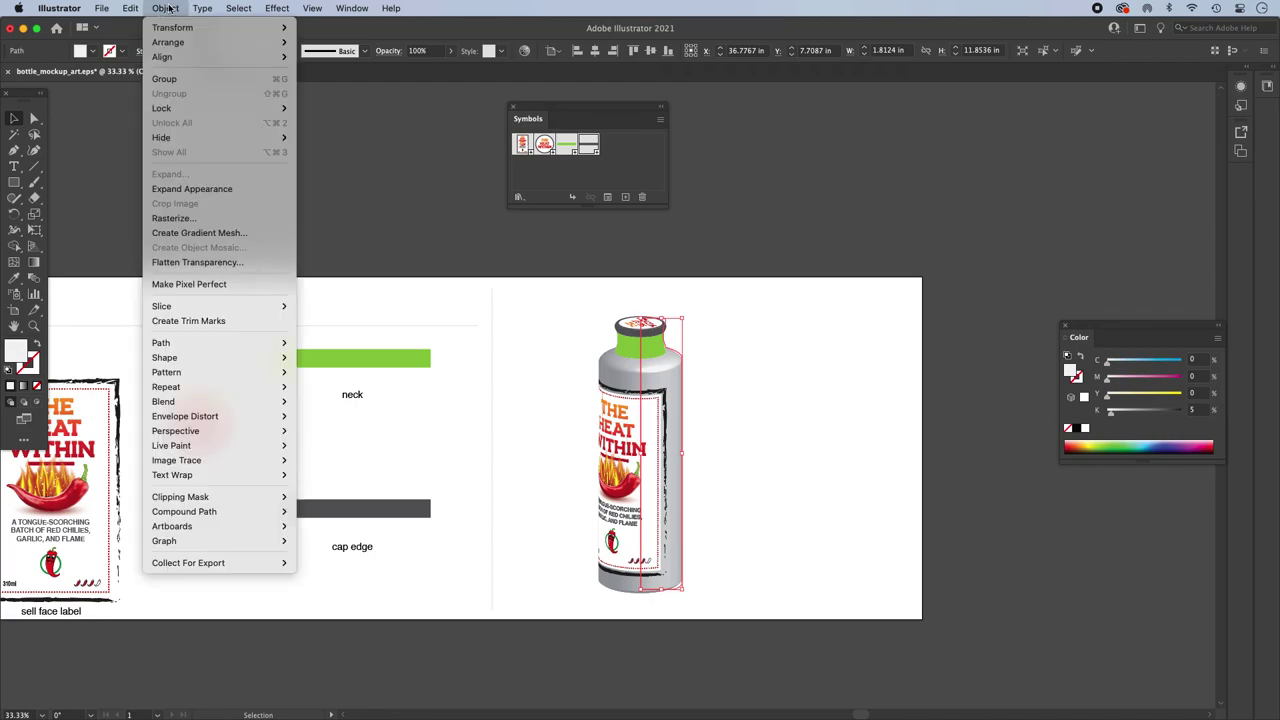
left_click(198, 189)
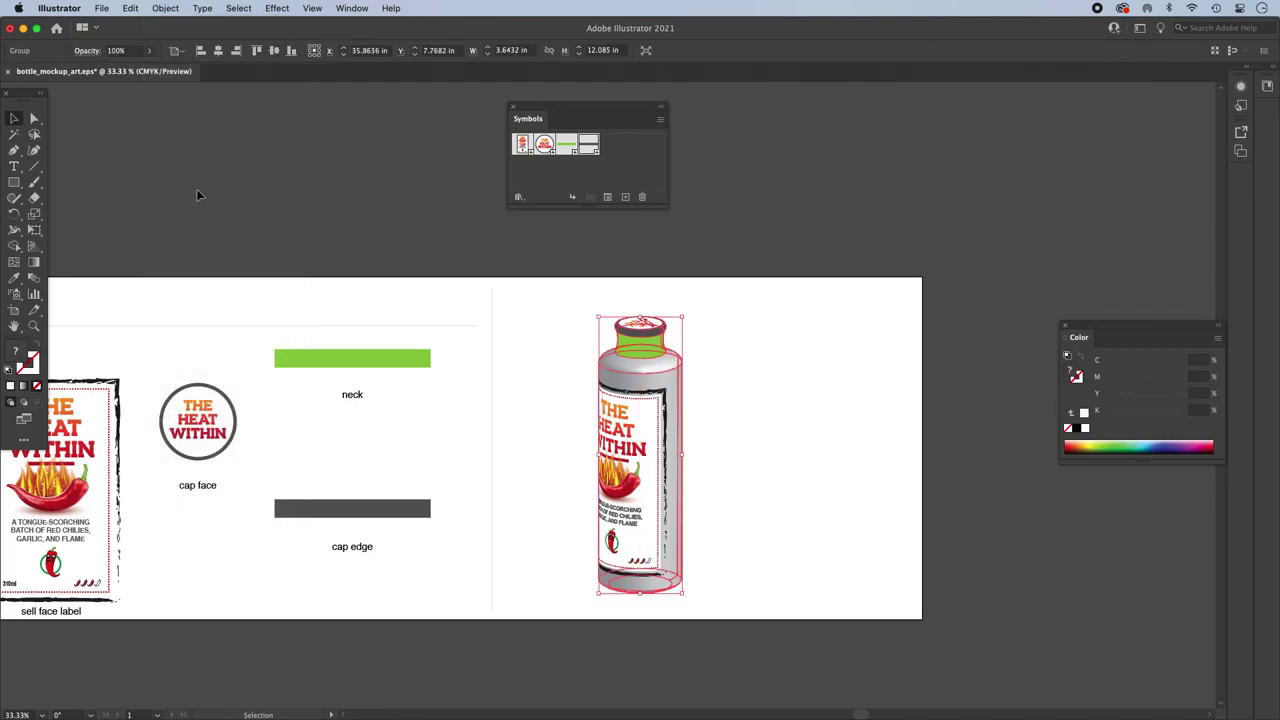
left_click(805, 380)
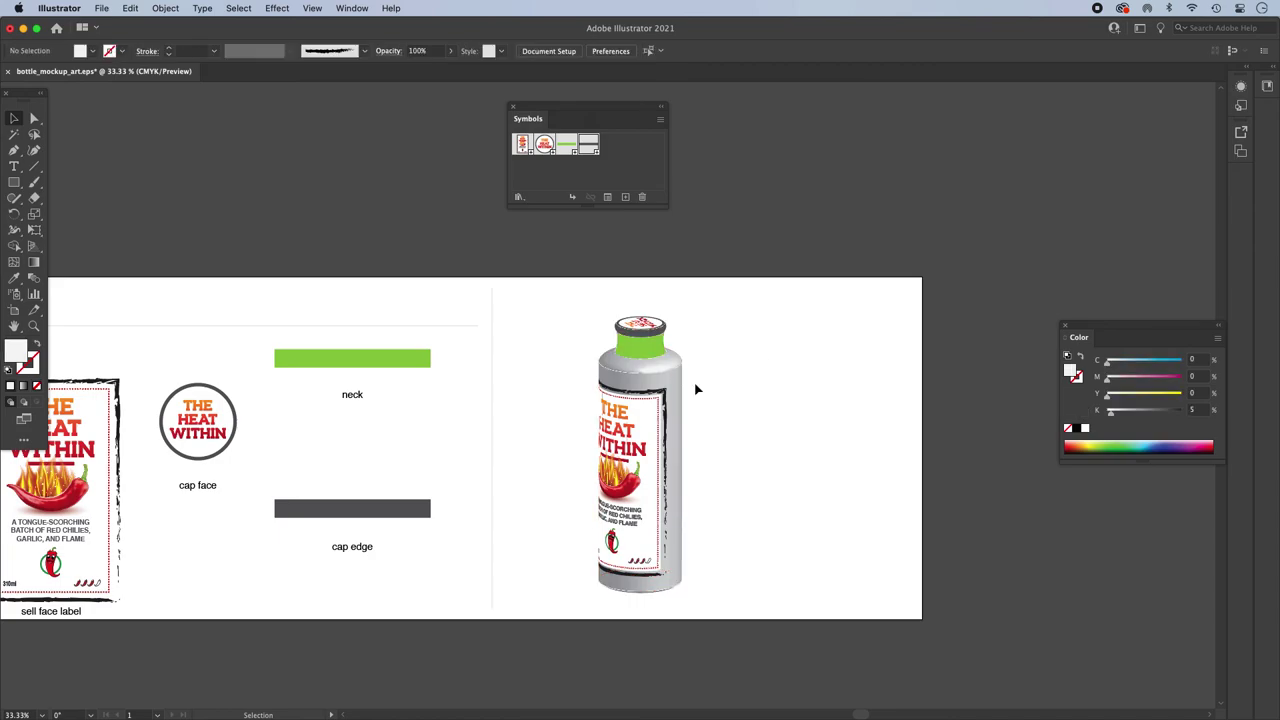
Step: Check the expanded neck and cap paths in Outline view, moving the Symbols panel aside
key("super+space")
mouse_move(614, 363)
left_mouse_down()
mouse_move(807, 484)
mouse_move(615, 374)
left_mouse_up()
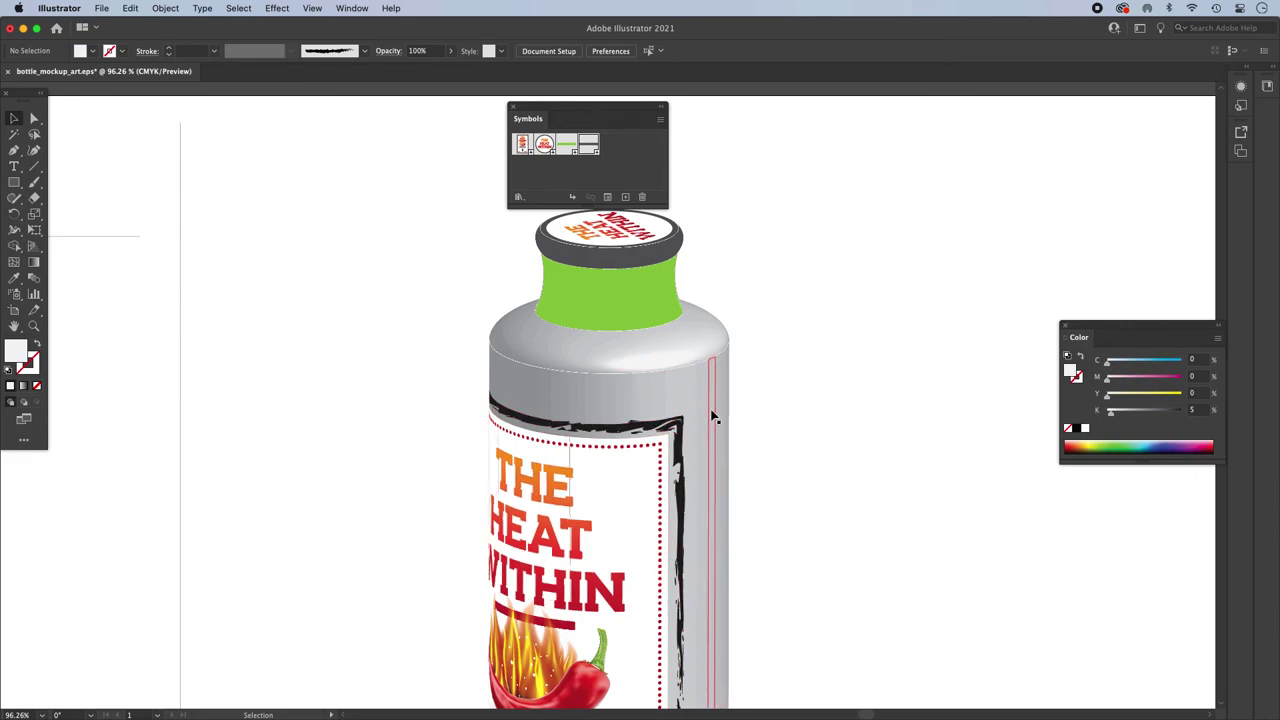
key("super+y")
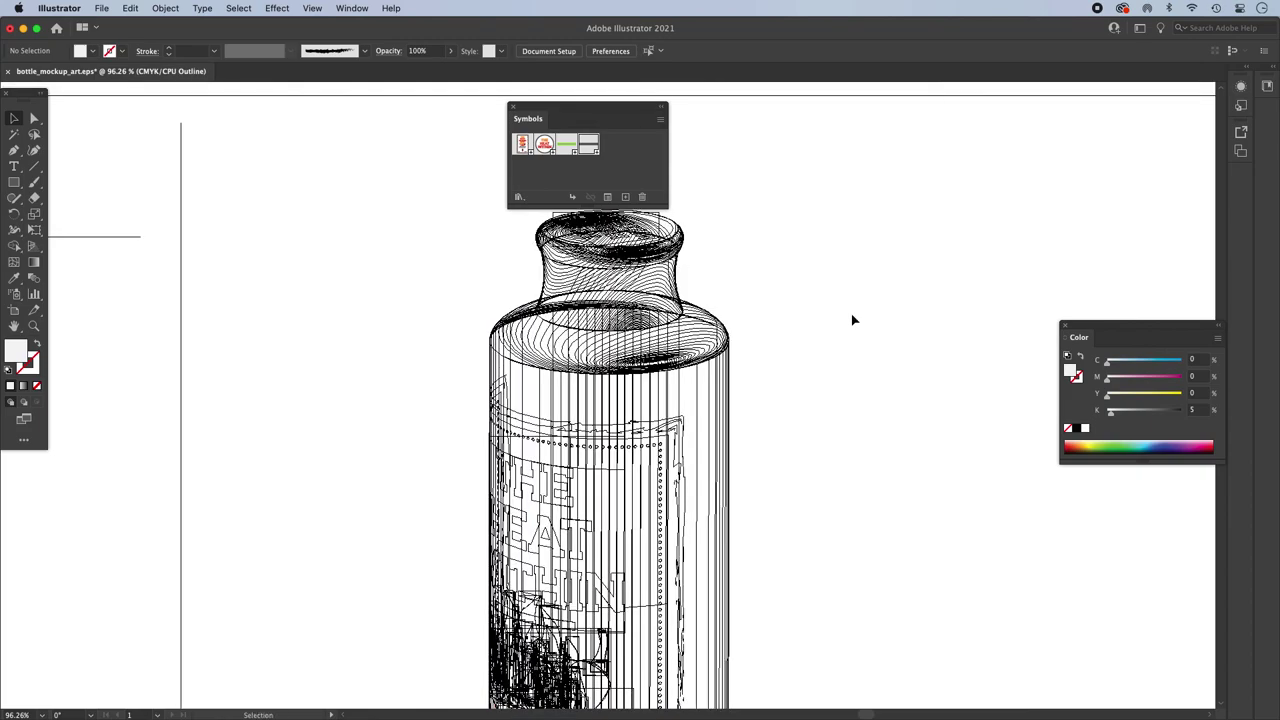
key("super+minus")
key("super+minus")
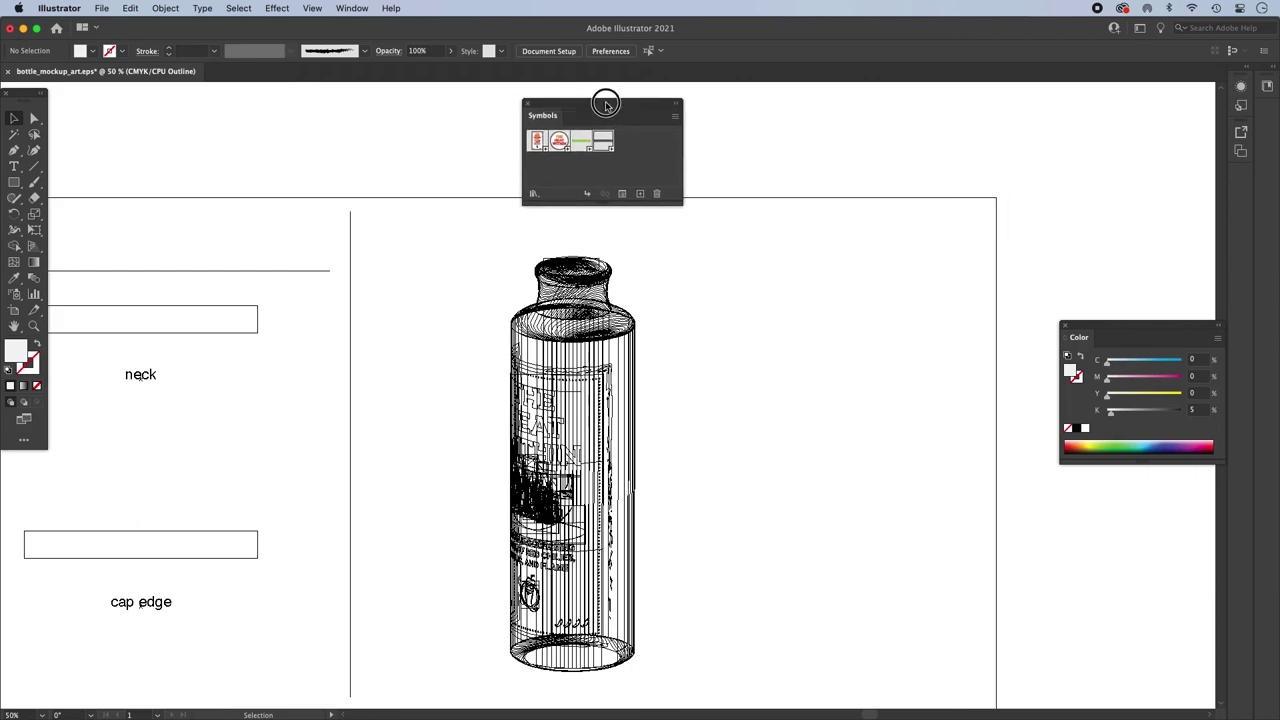
left_click_drag(552, 106, 1046, 106)
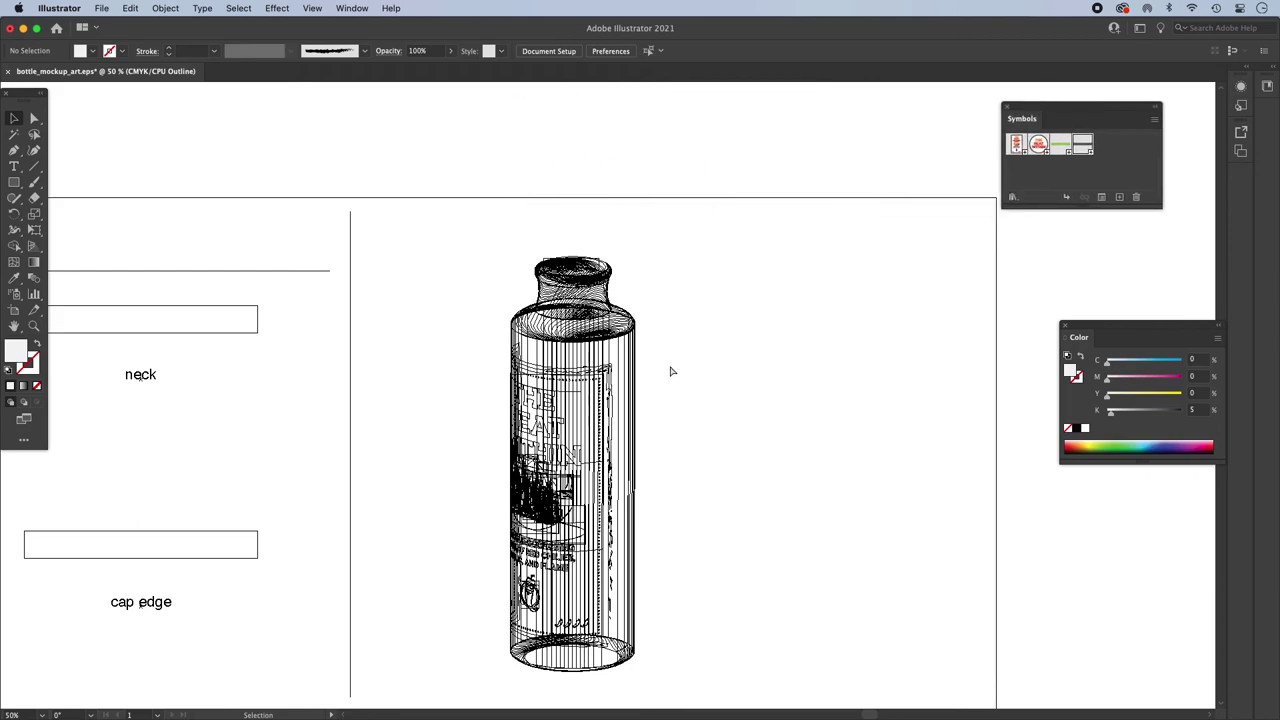
key("super+y")
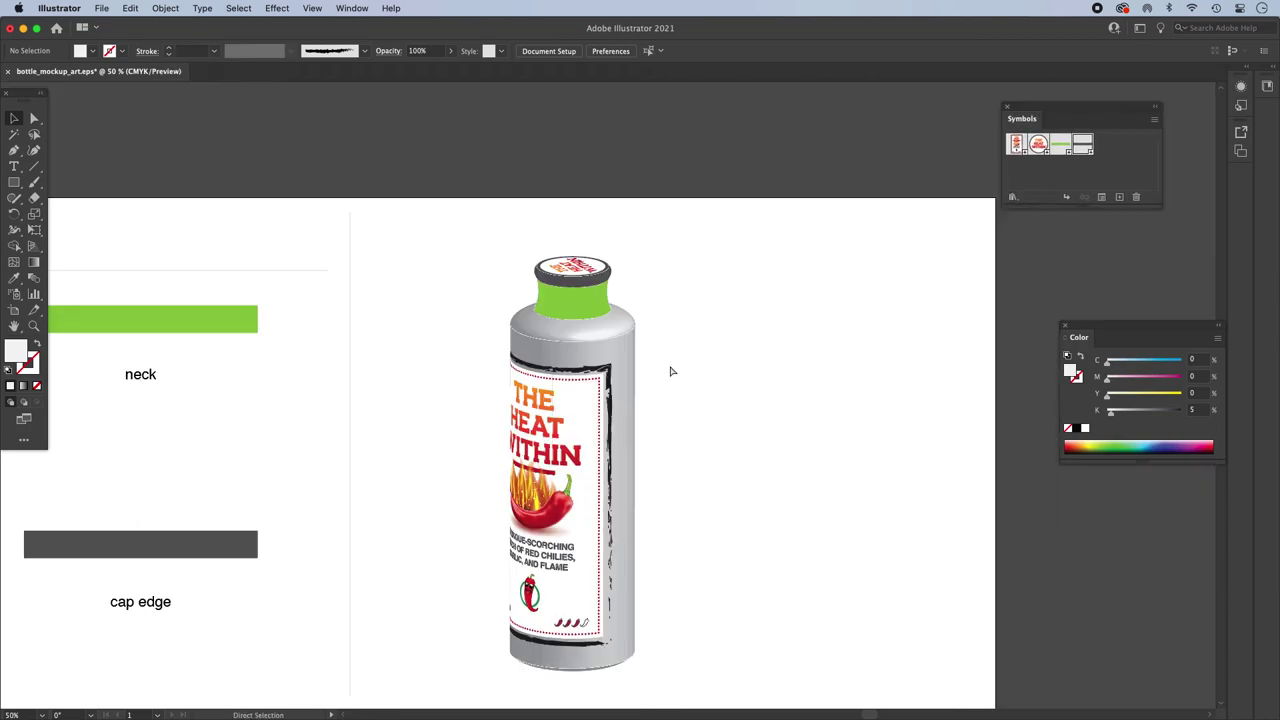
Step: Test-rotate the expanded bottle group about 35° clockwise, then undo the rotation
left_click(549, 280)
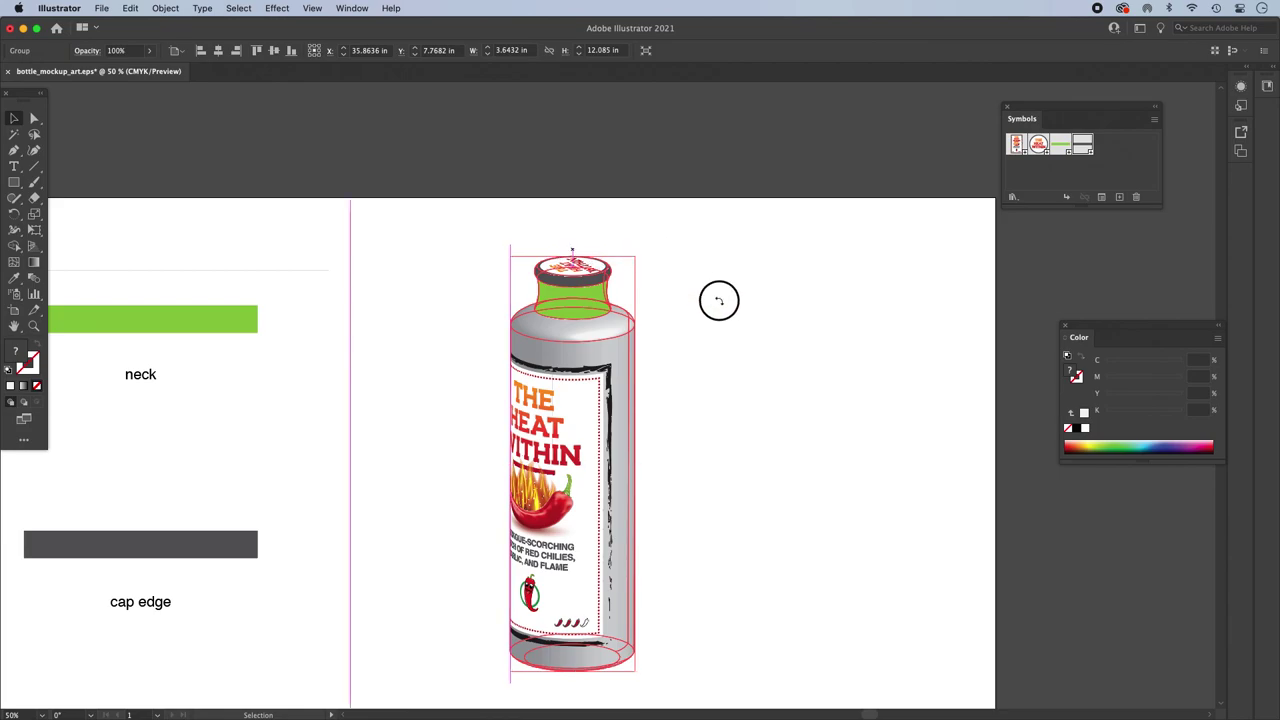
left_click_drag(719, 300, 763, 334)
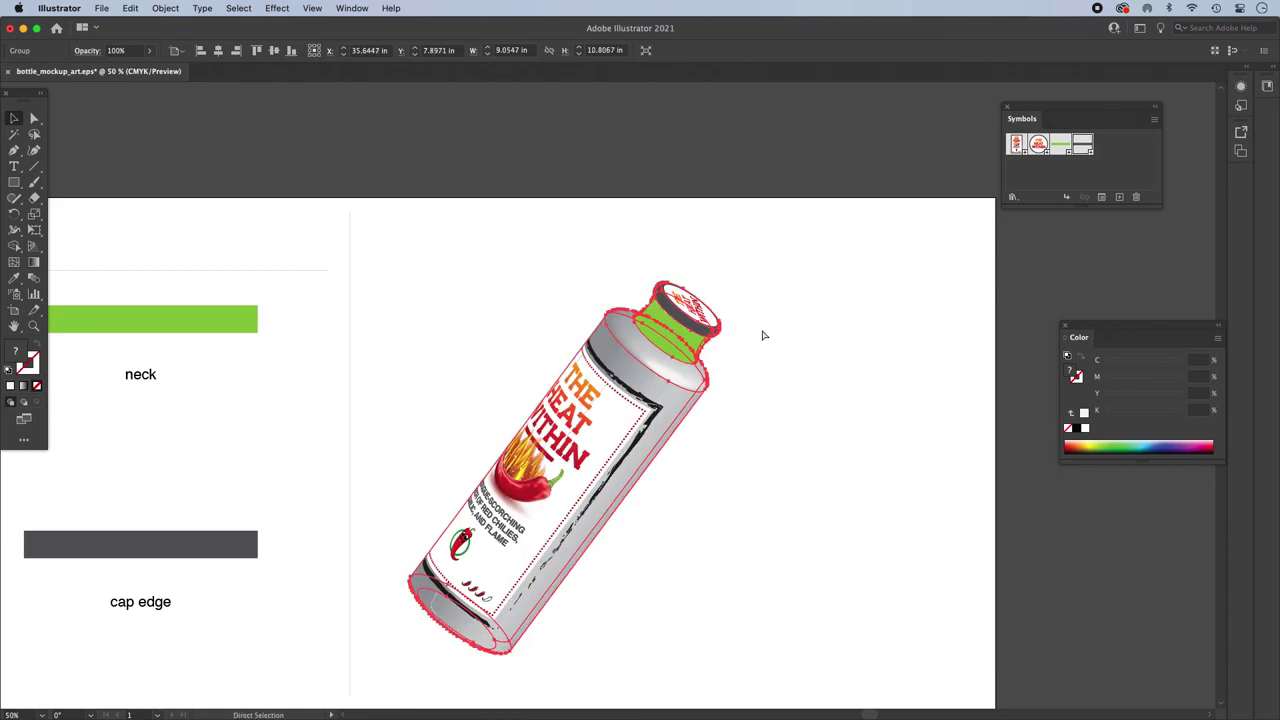
key("super+z")
key("super+minus")
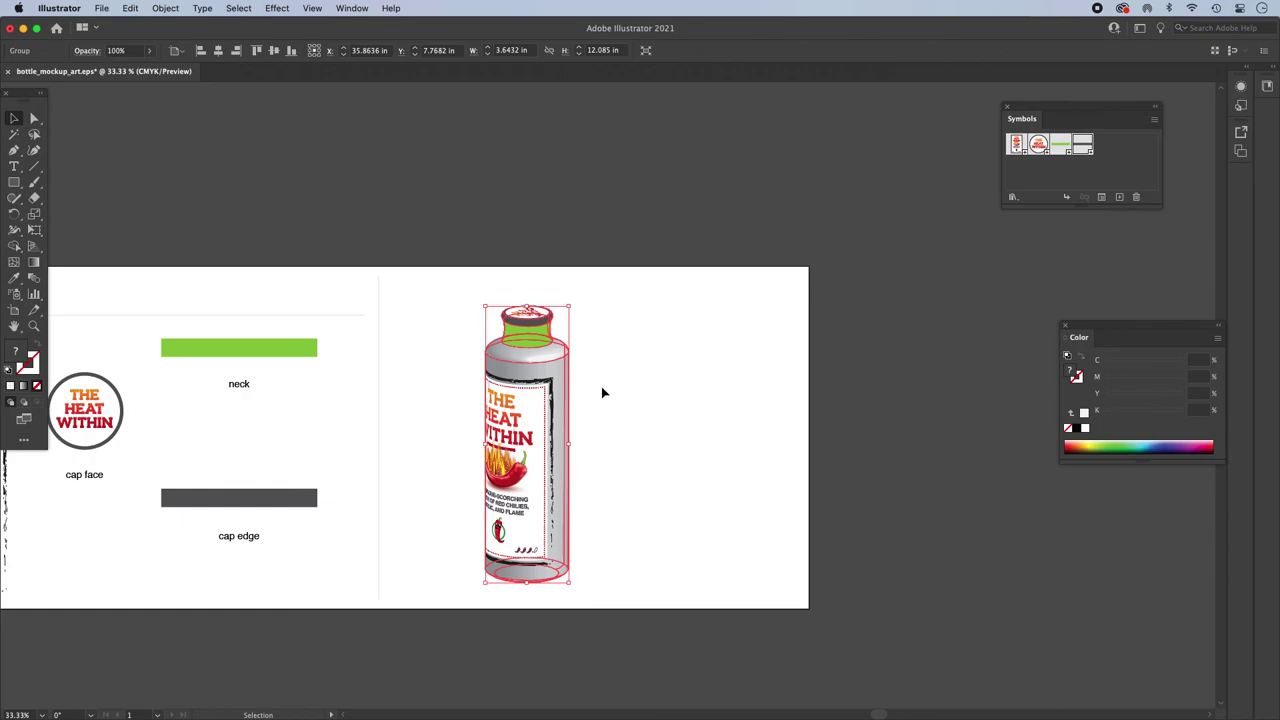
Step: Drag a copy of the grey bottle outline from the source graphics to right of the 3D bottle
left_click_drag(555, 395, 817, 357)
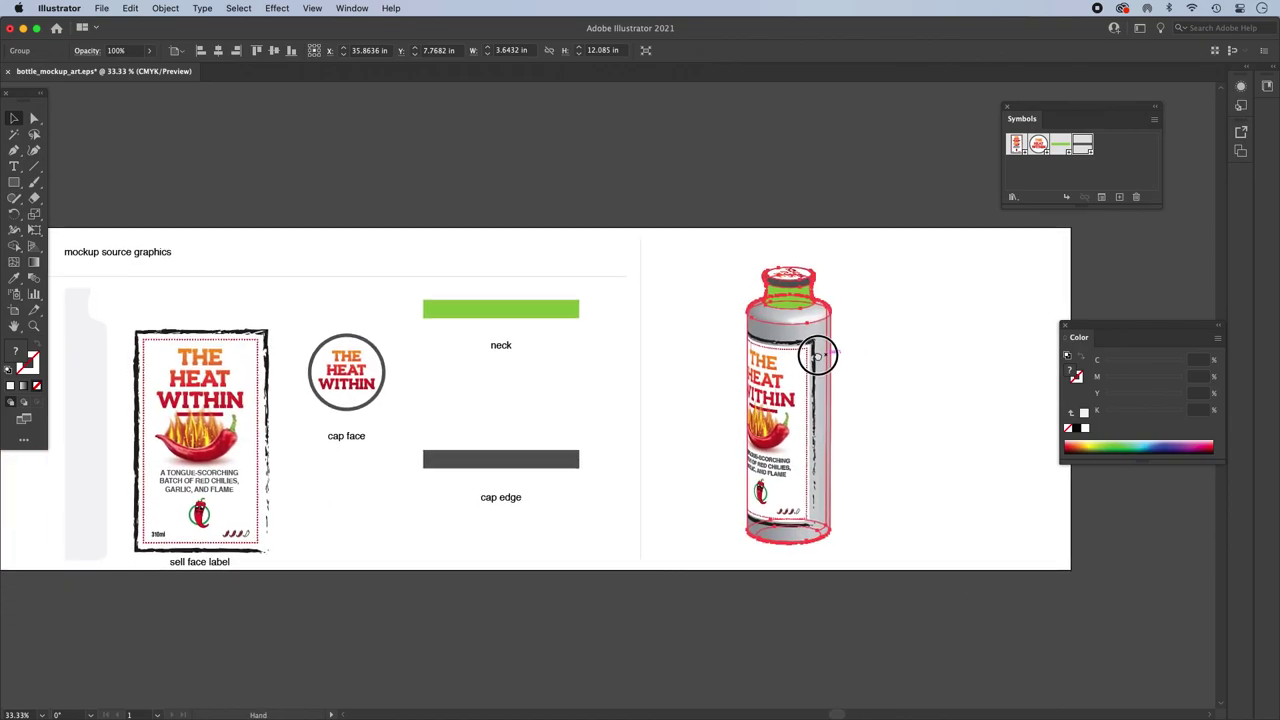
left_click(77, 354)
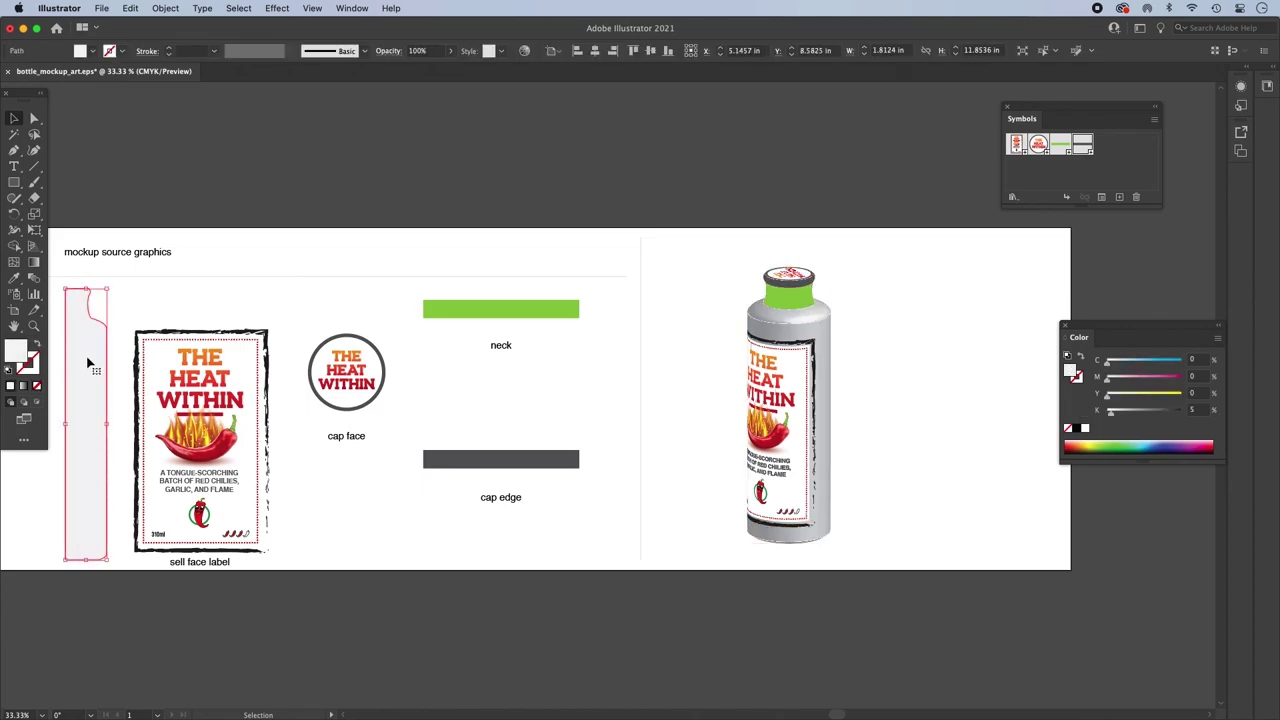
left_click_drag(86, 370, 974, 349, "alt")
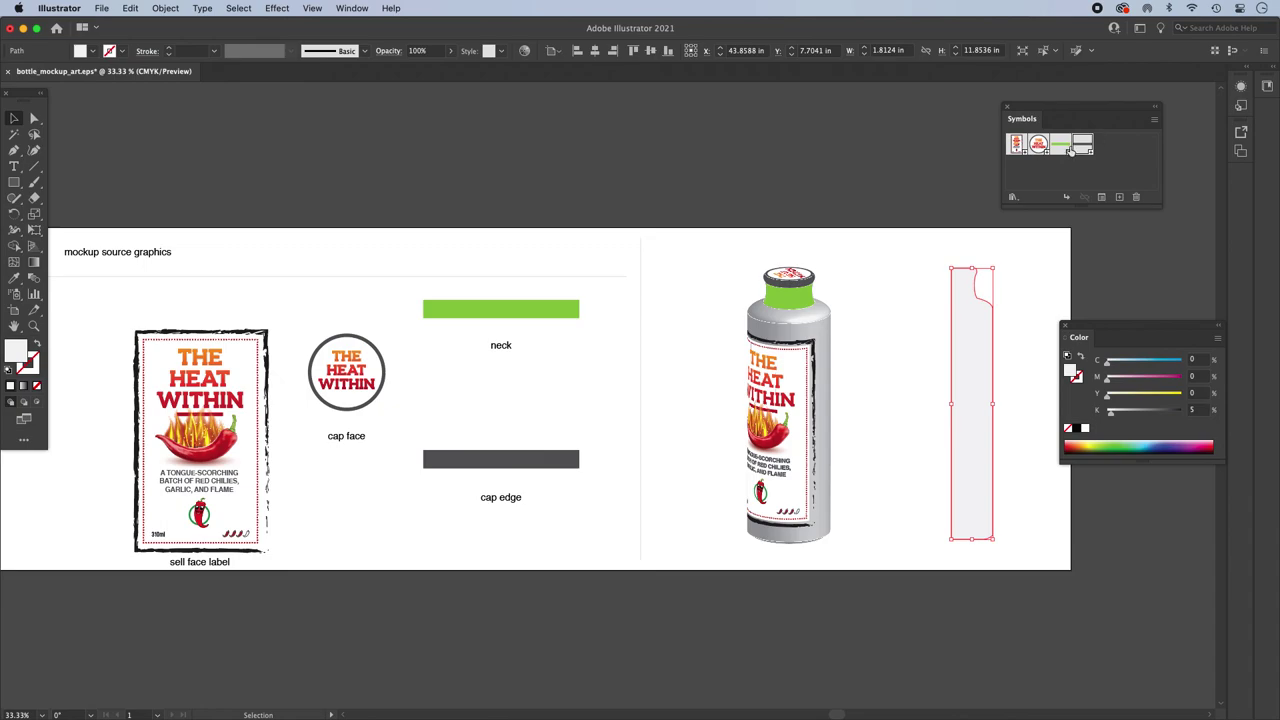
left_click(906, 316)
left_click_drag(897, 323, 814, 309)
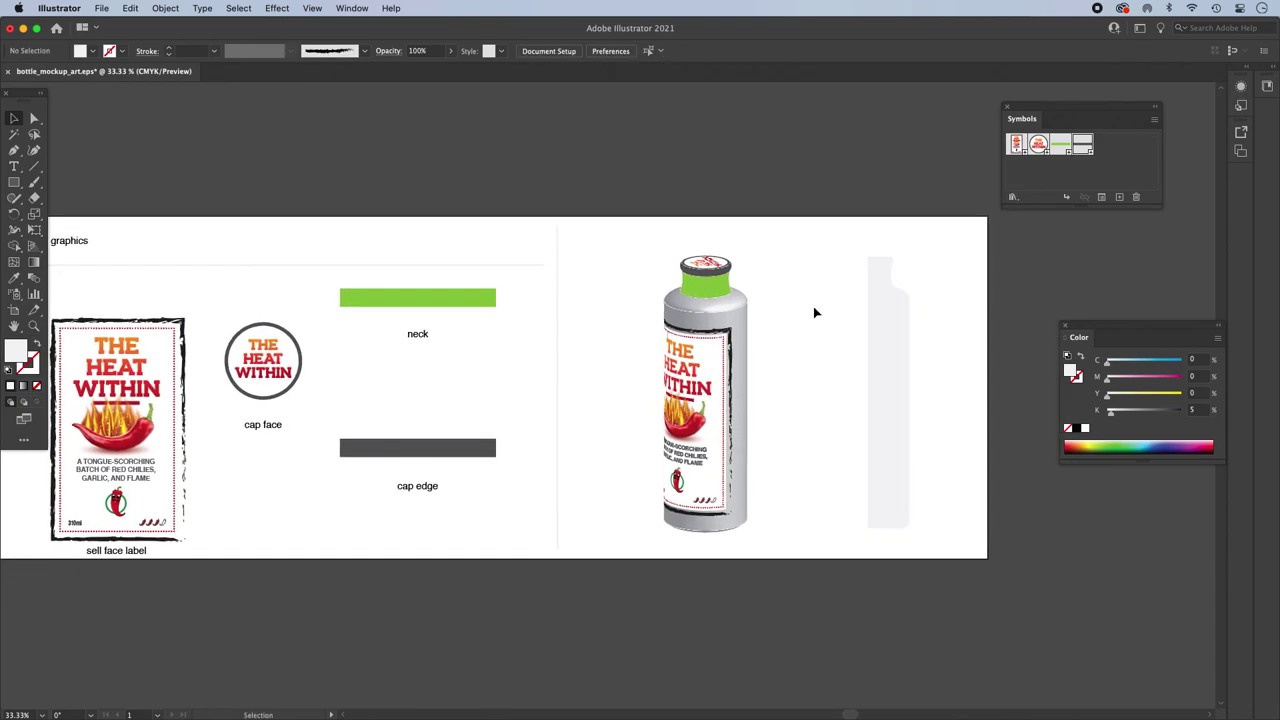